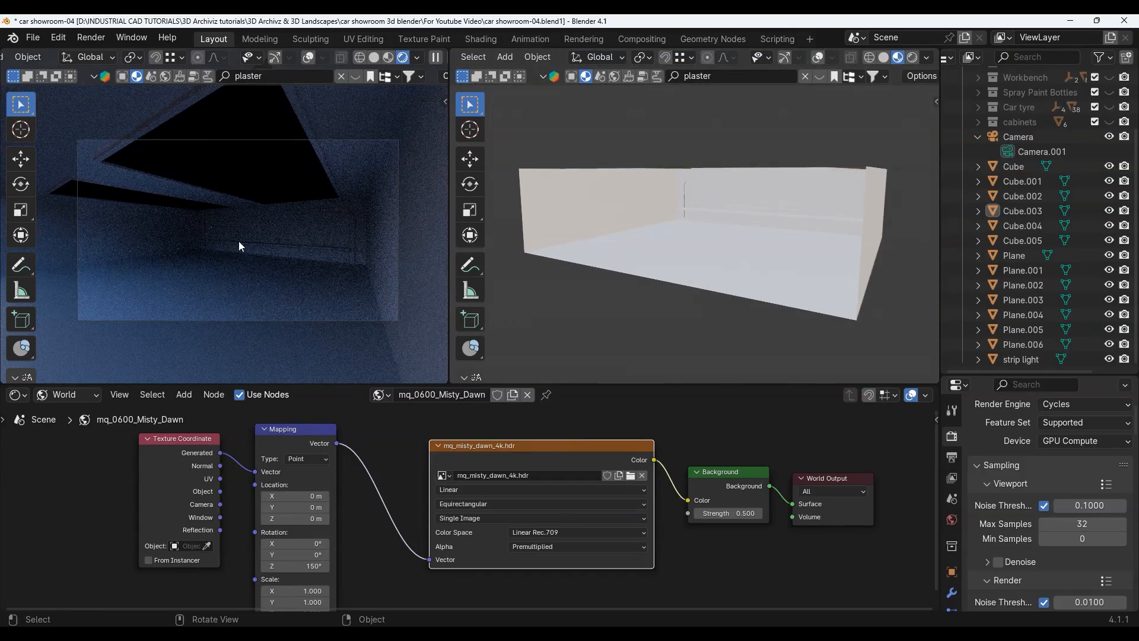
Step: Switch to the browser, search the Poly Haven HDRIs for "misty", view the Misty Dawn page's resolution options, and return to Blender
scroll(238, 241, up, 1)
mouse_move(610, 635)
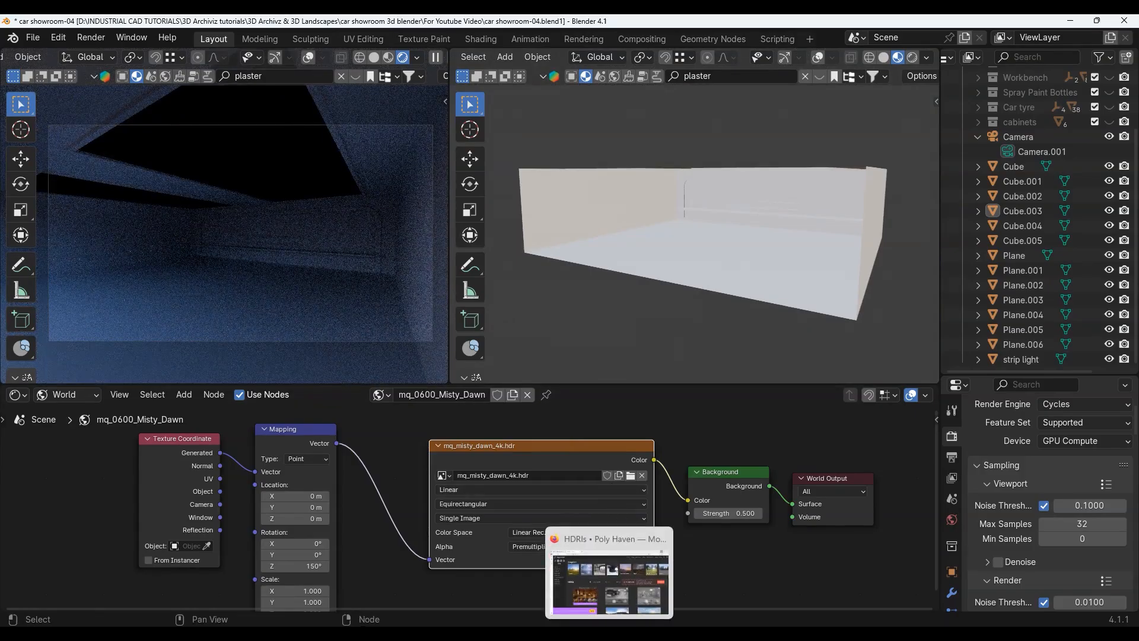
click(610, 582)
scroll(627, 249, down, 3)
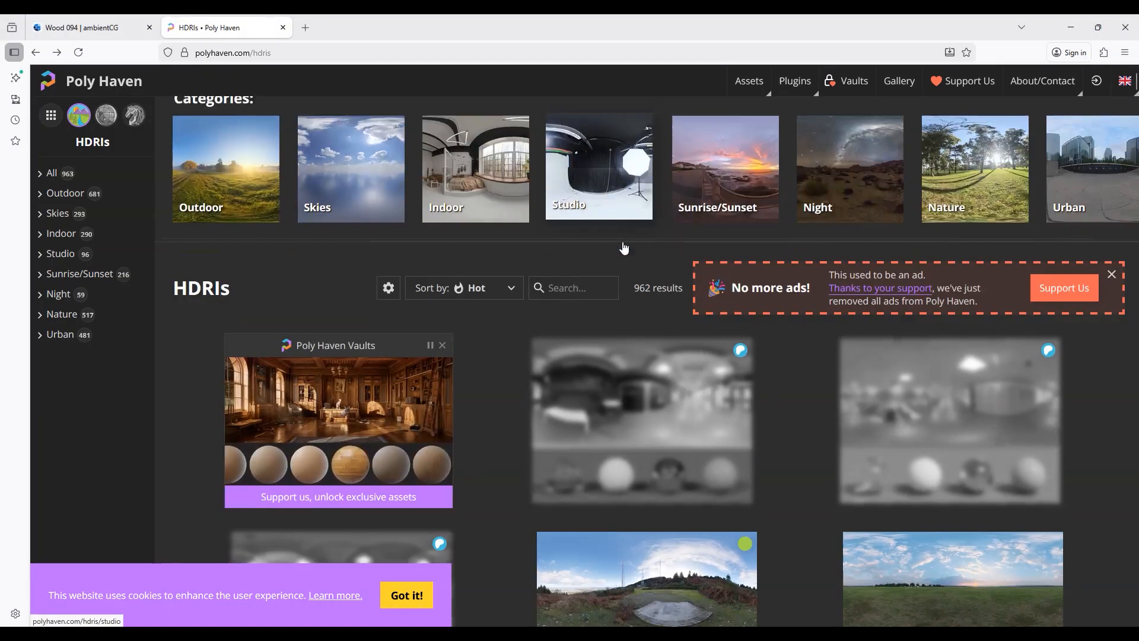
scroll(626, 249, up, 3)
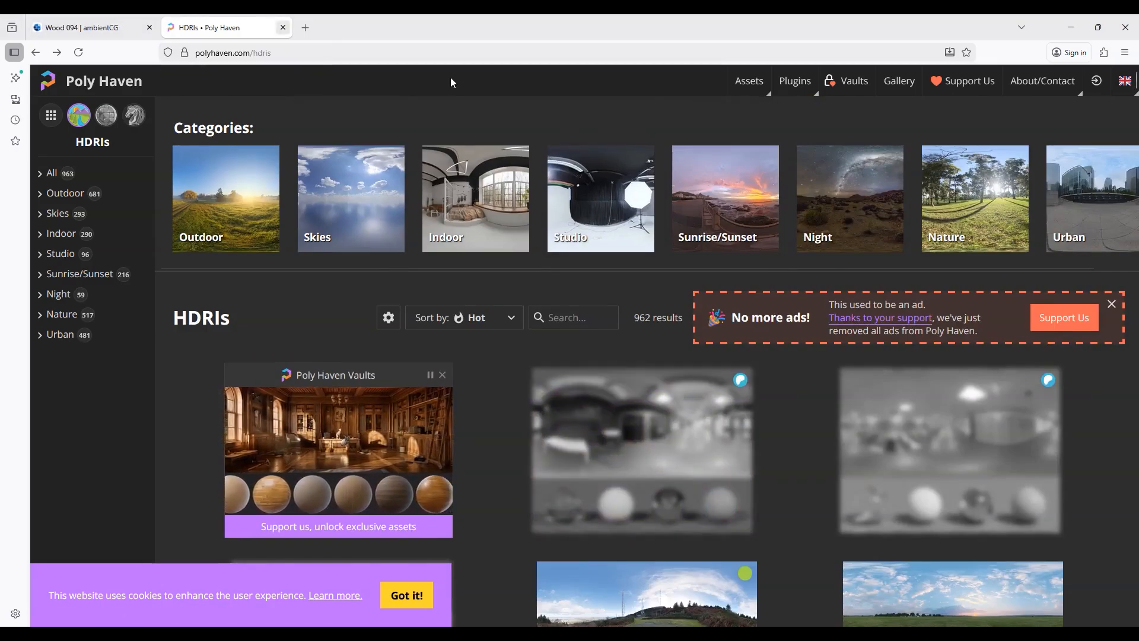
click(570, 317)
text(misty)
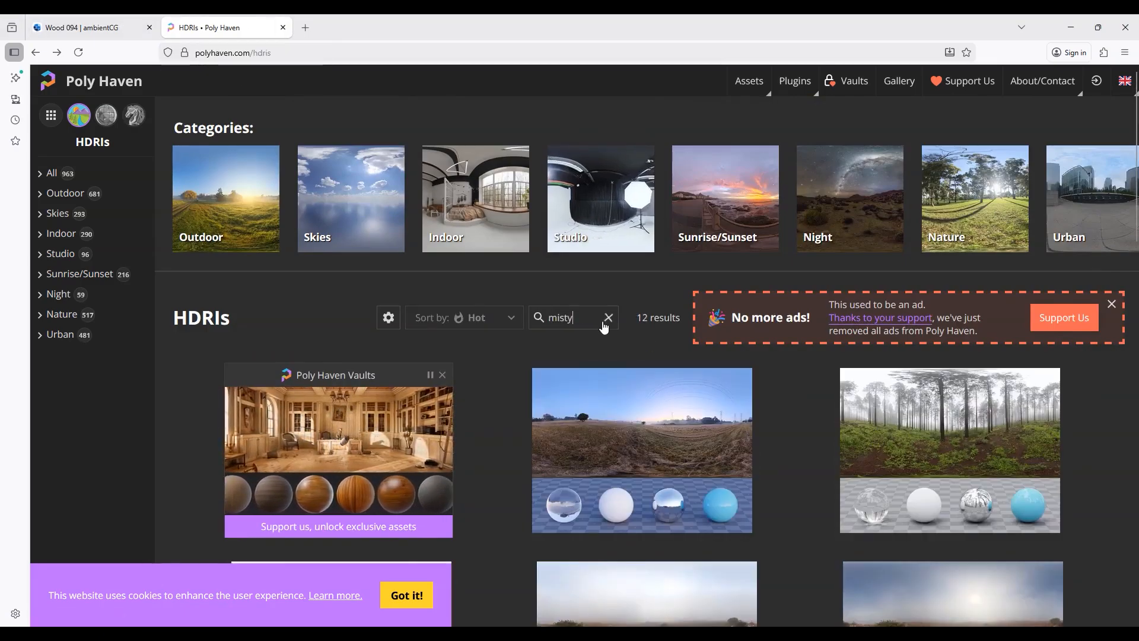
scroll(656, 303, down, 2)
click(655, 303)
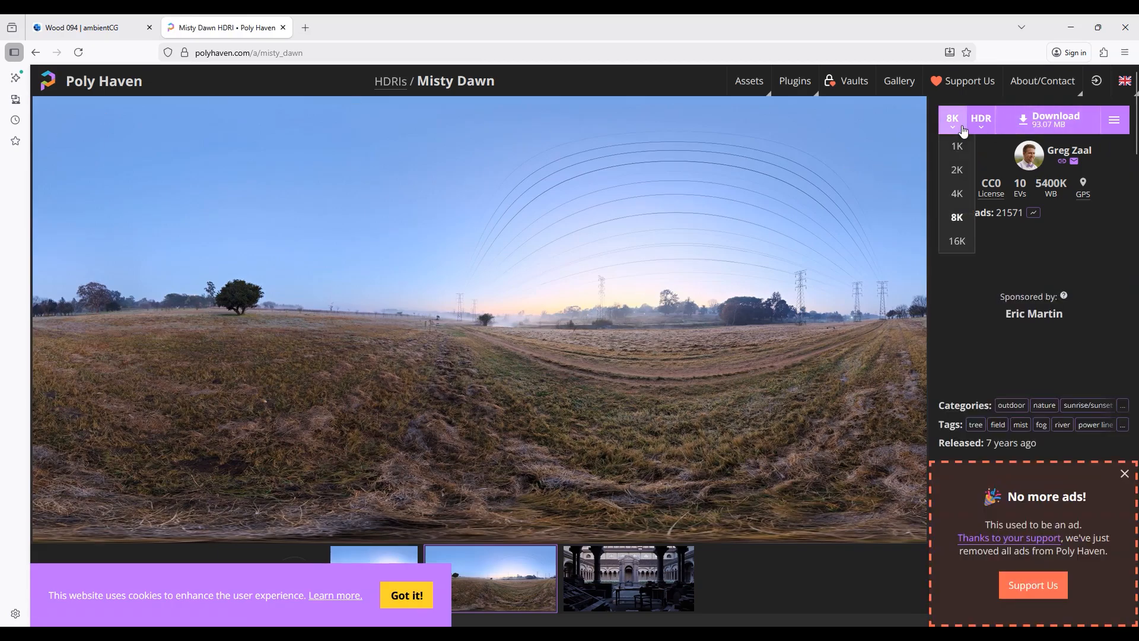
click(1081, 33)
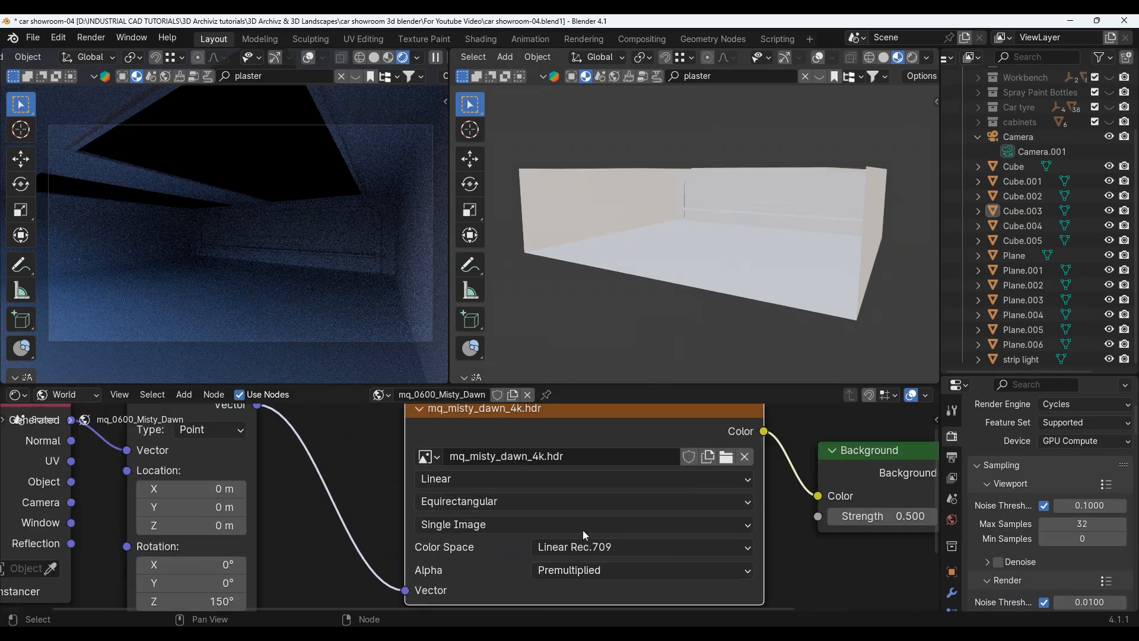
Step: Examine the world node setup from the texture coordinates through the Misty Dawn environment texture to the World Output
scroll(671, 451, down, 5)
middle_drag(616, 457, 618, 475)
middle_drag(290, 471, 375, 433)
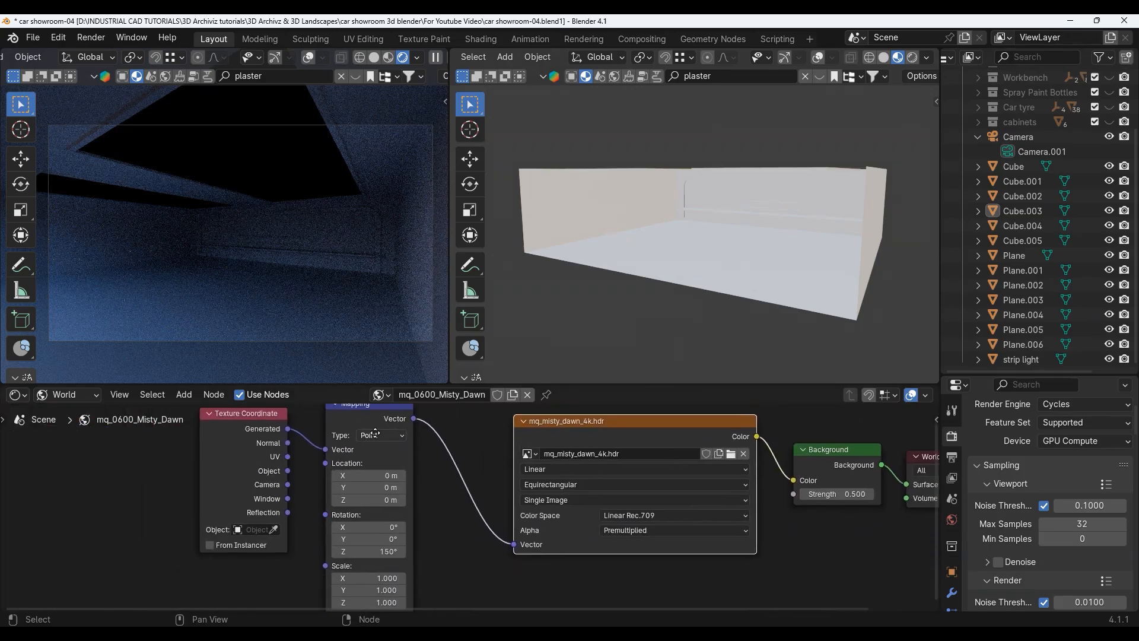
middle_drag(794, 503, 517, 502)
scroll(540, 470, up, 4)
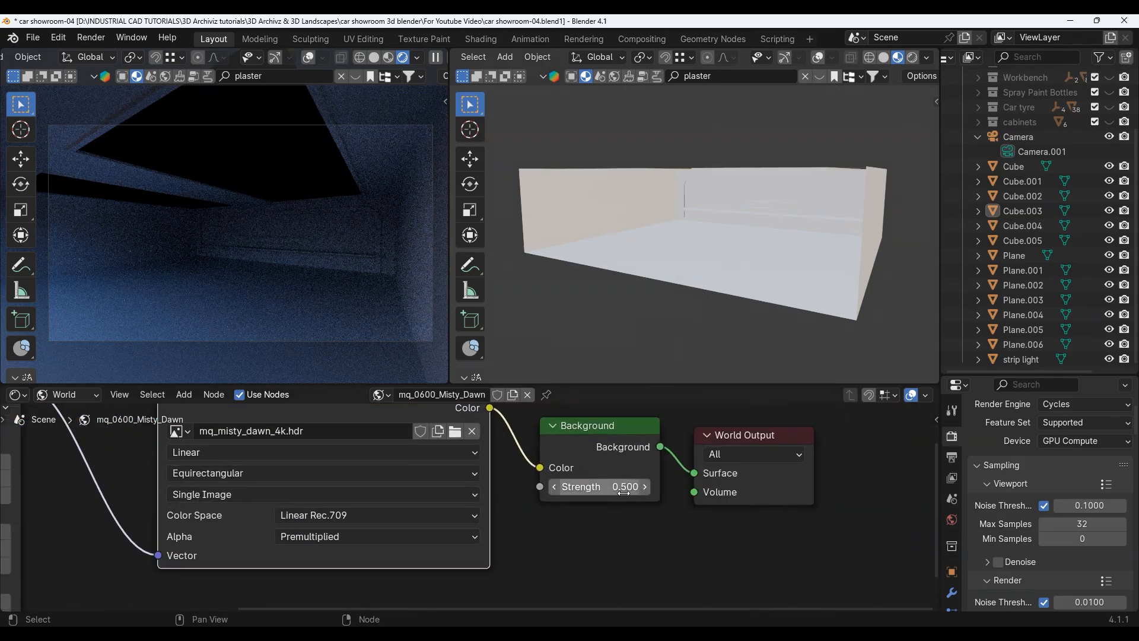
scroll(625, 493, down, 2)
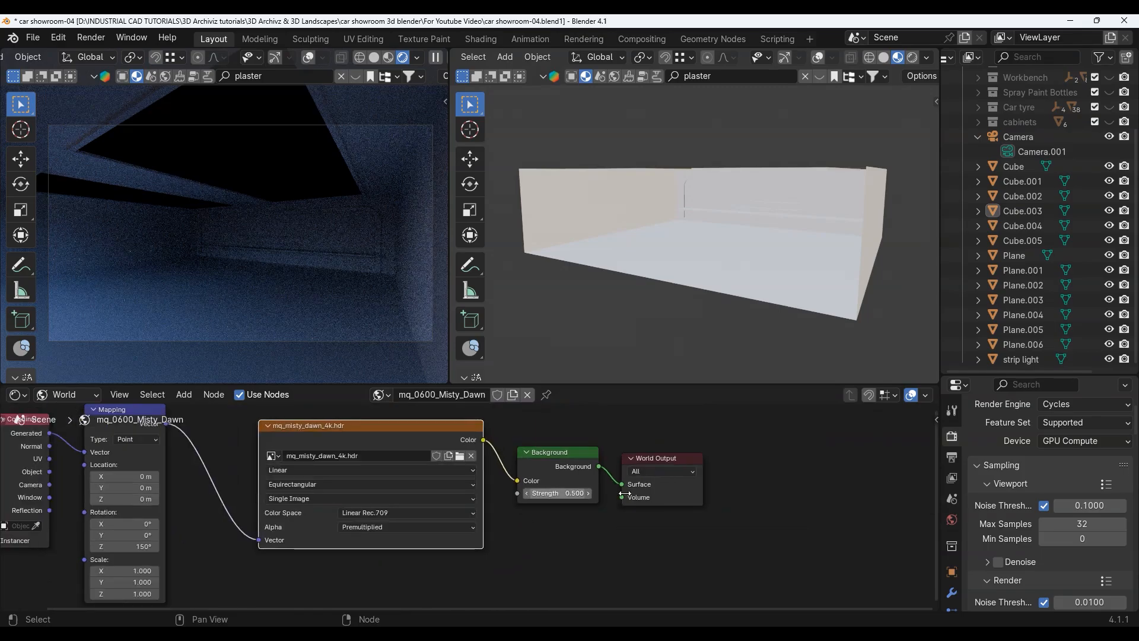
scroll(578, 493, up, 4)
middle_drag(578, 493, 595, 515)
scroll(624, 499, down, 4)
Step: Try a world Background strength of 39.1, restore it to 0.5, and compare the rendered camera view
drag(575, 505, 706, 524)
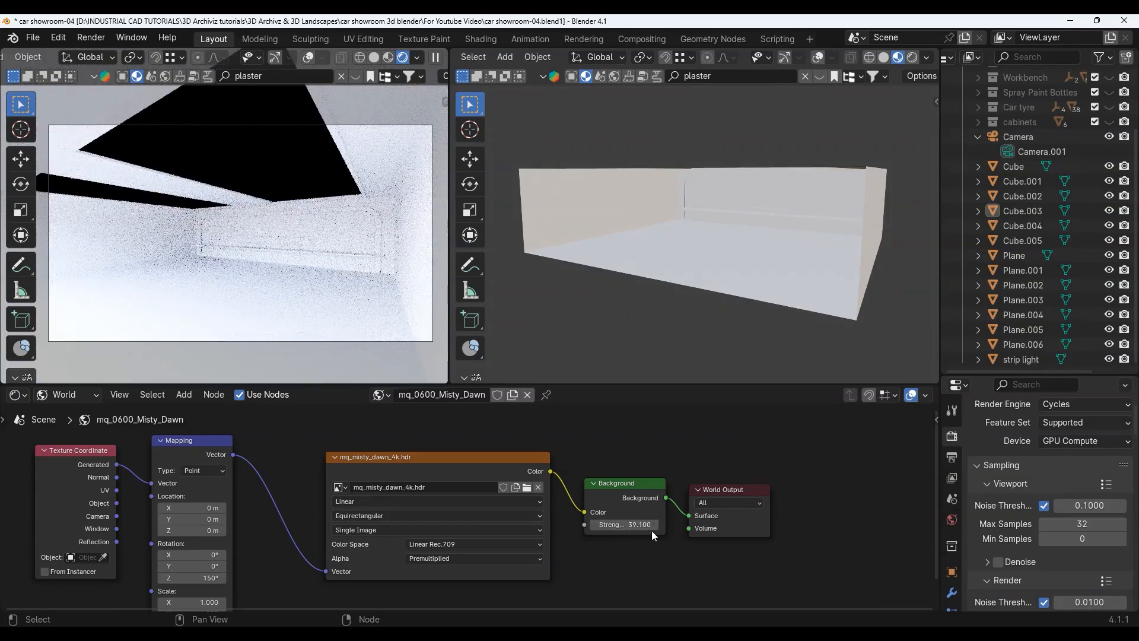
key(Return)
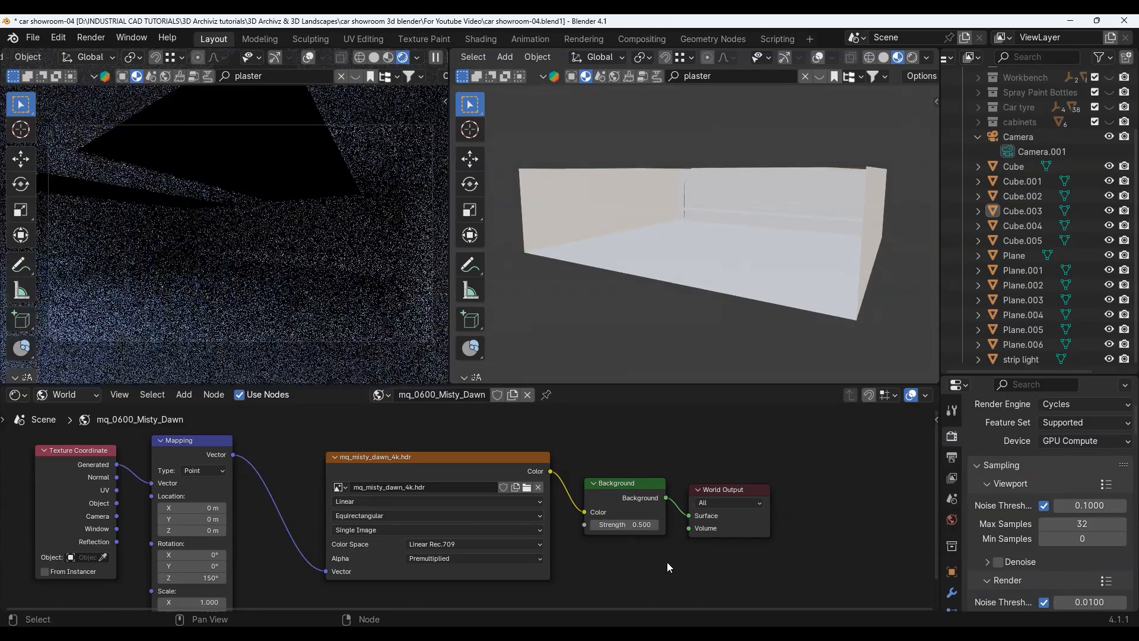
scroll(246, 147, down, 4)
scroll(241, 220, down, 8)
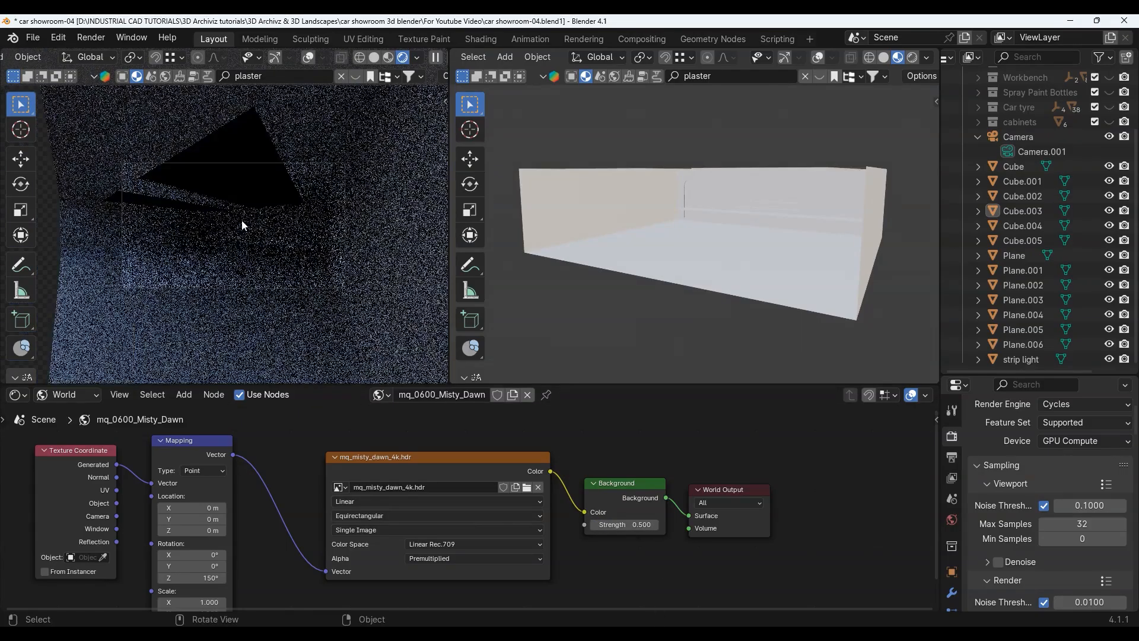
middle_drag(275, 234, 311, 213)
scroll(311, 212, up, 5)
scroll(282, 230, up, 2)
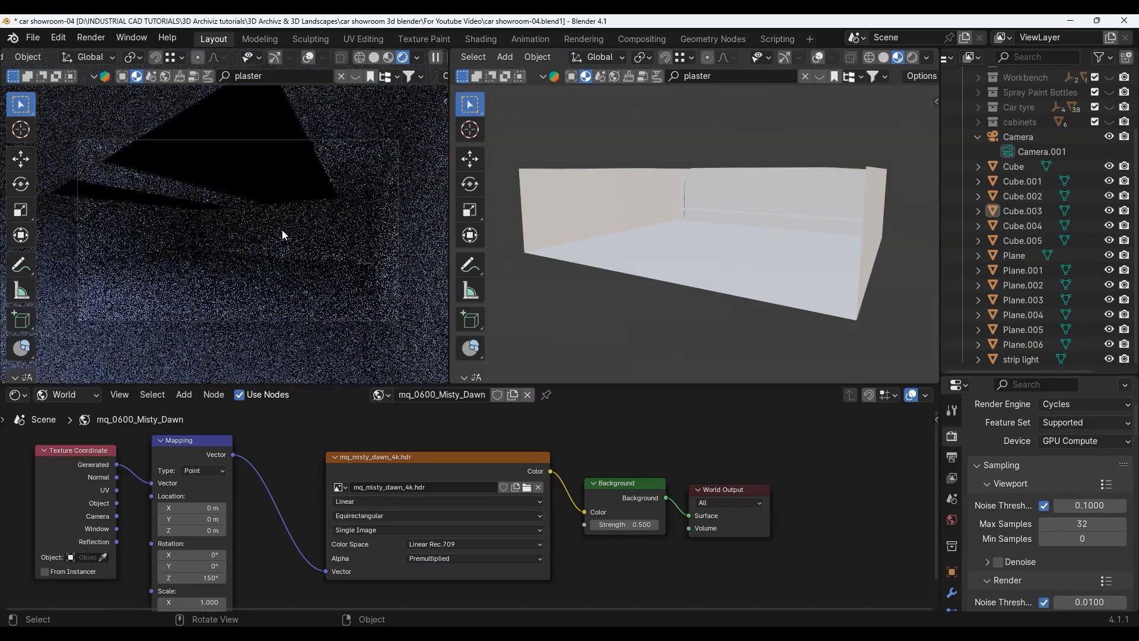
scroll(283, 230, up, 3)
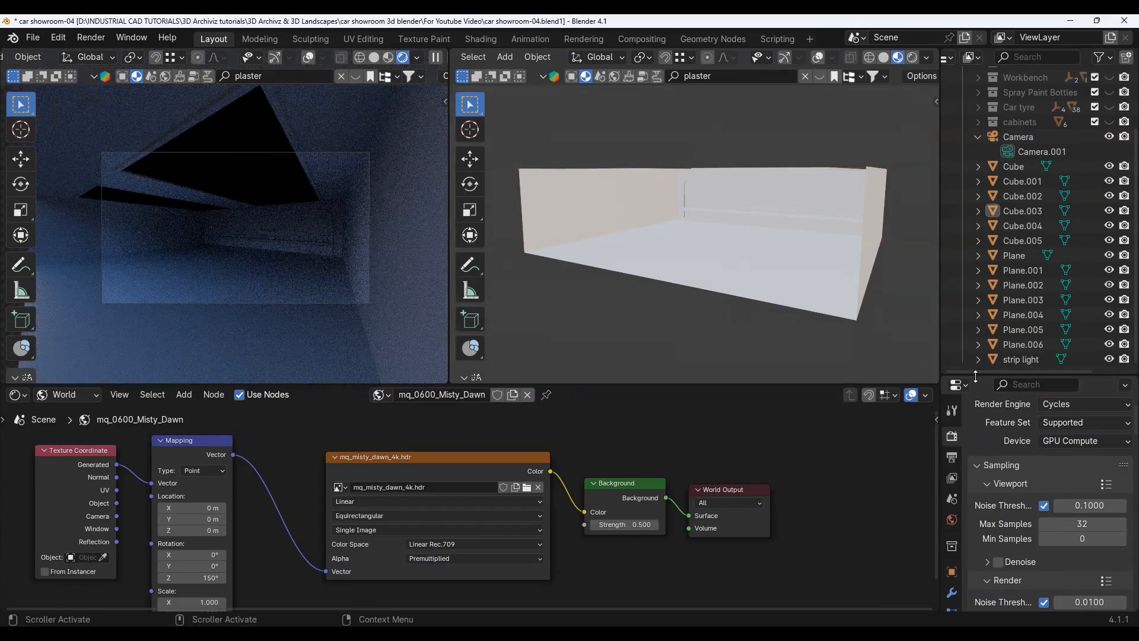
Step: Enlarge the render settings area and enable the Transparent film background for the Cycles render
drag(975, 376, 973, 271)
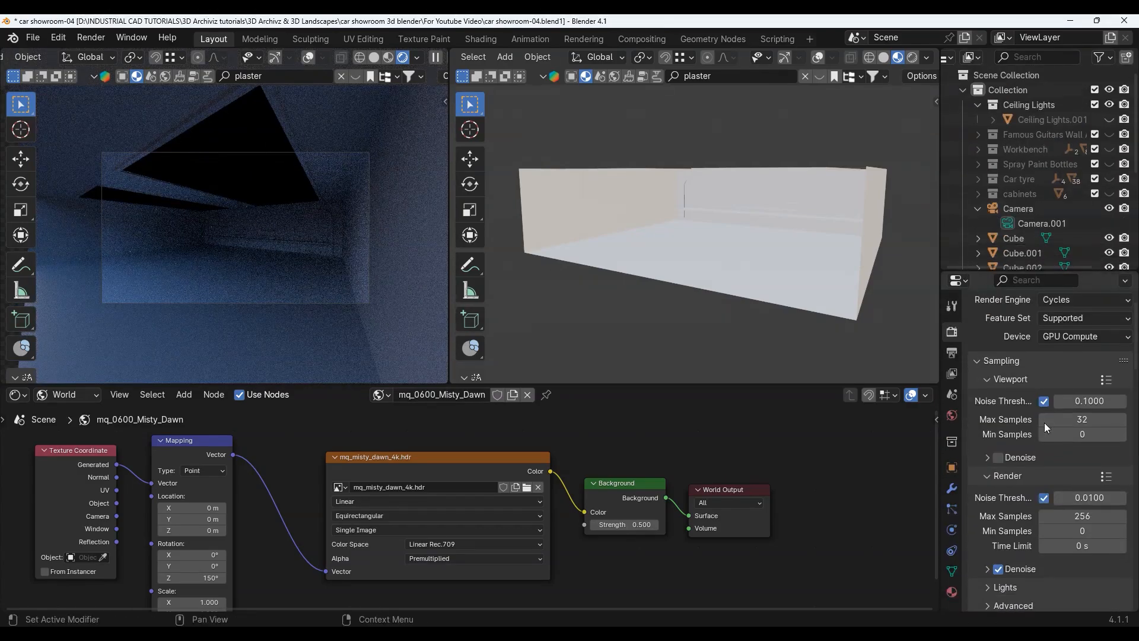
scroll(1006, 393, down, 2)
scroll(1010, 394, up, 3)
scroll(1009, 392, down, 2)
scroll(1010, 392, up, 2)
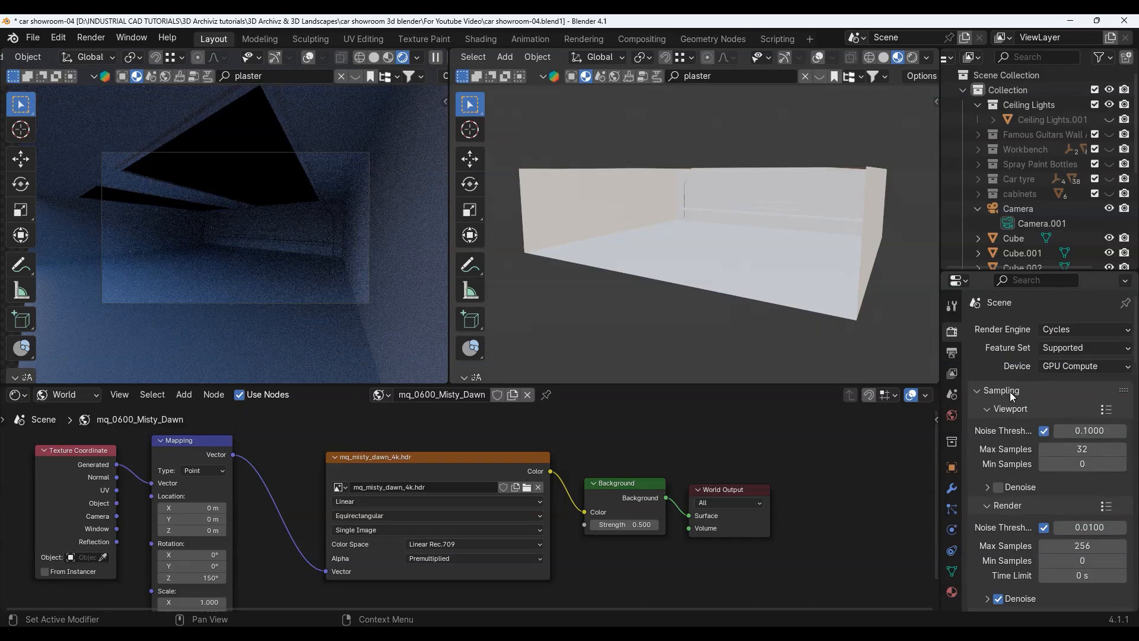
scroll(1010, 392, down, 12)
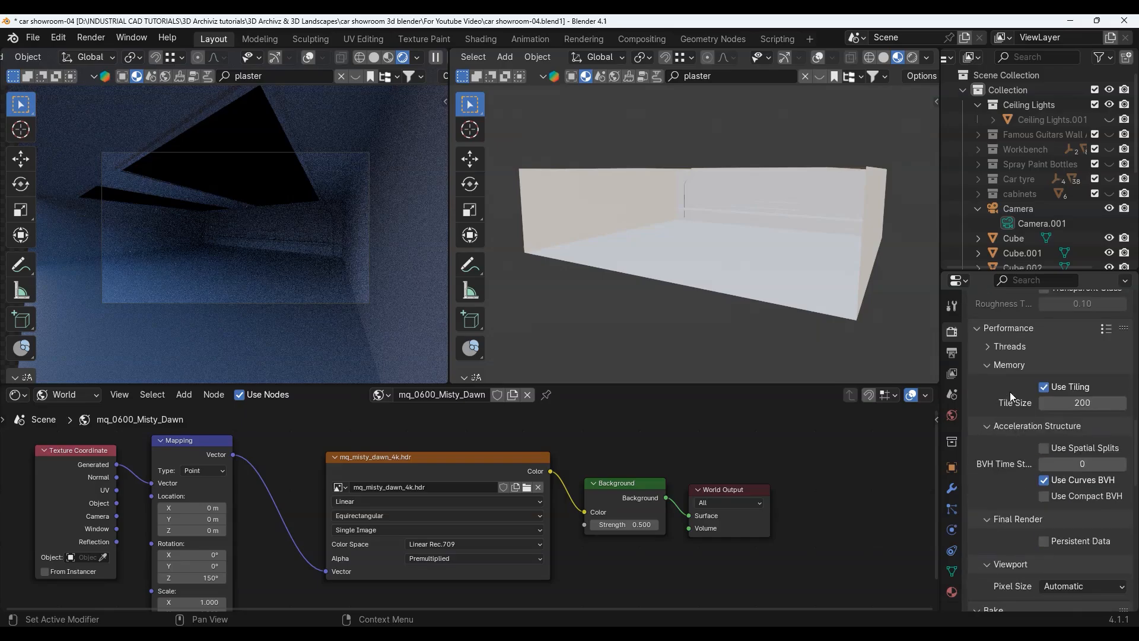
scroll(1010, 391, up, 5)
middle_drag(267, 231, 197, 186)
click(999, 414)
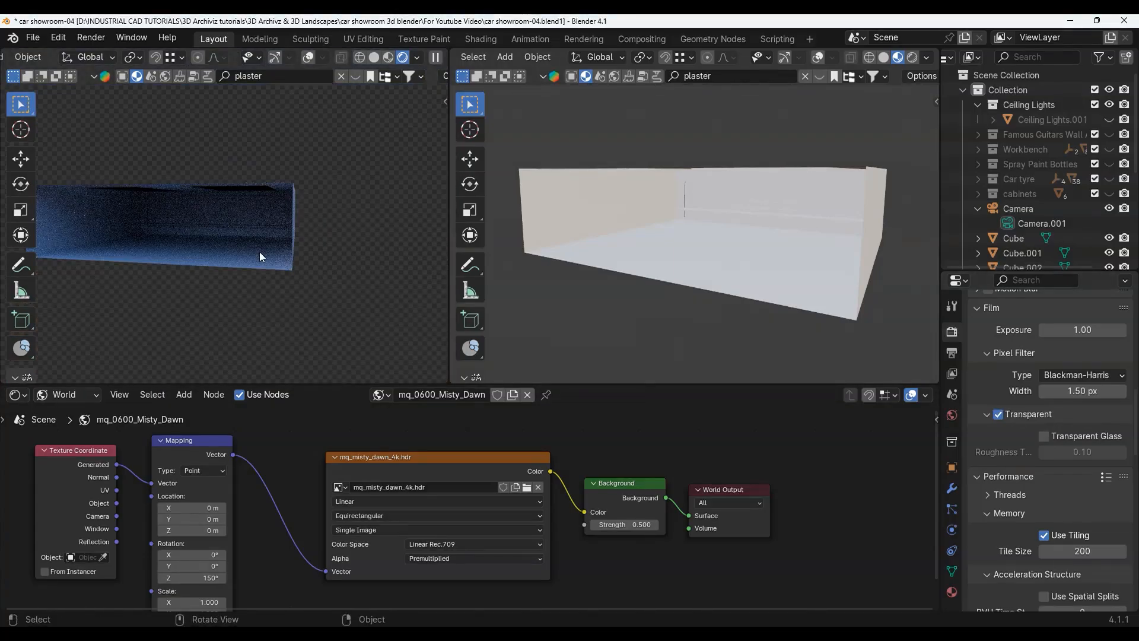
scroll(258, 251, up, 5)
scroll(269, 198, up, 4)
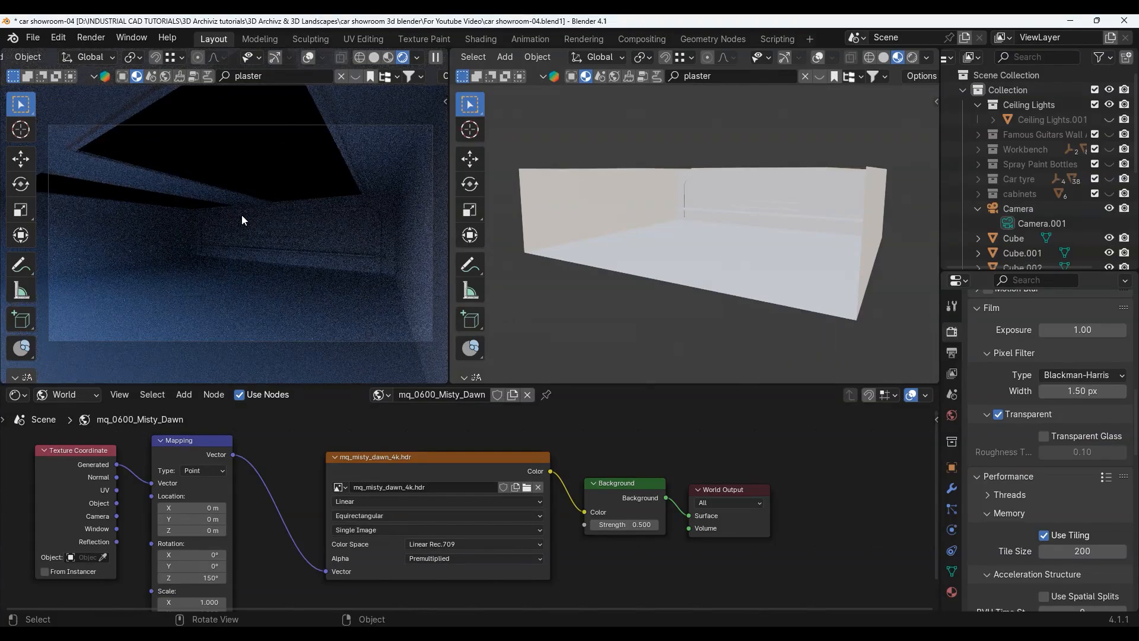
Step: Switch the shader editor from World to Object and bring up the material nodes of the ceiling light panels
middle_drag(839, 249, 750, 218)
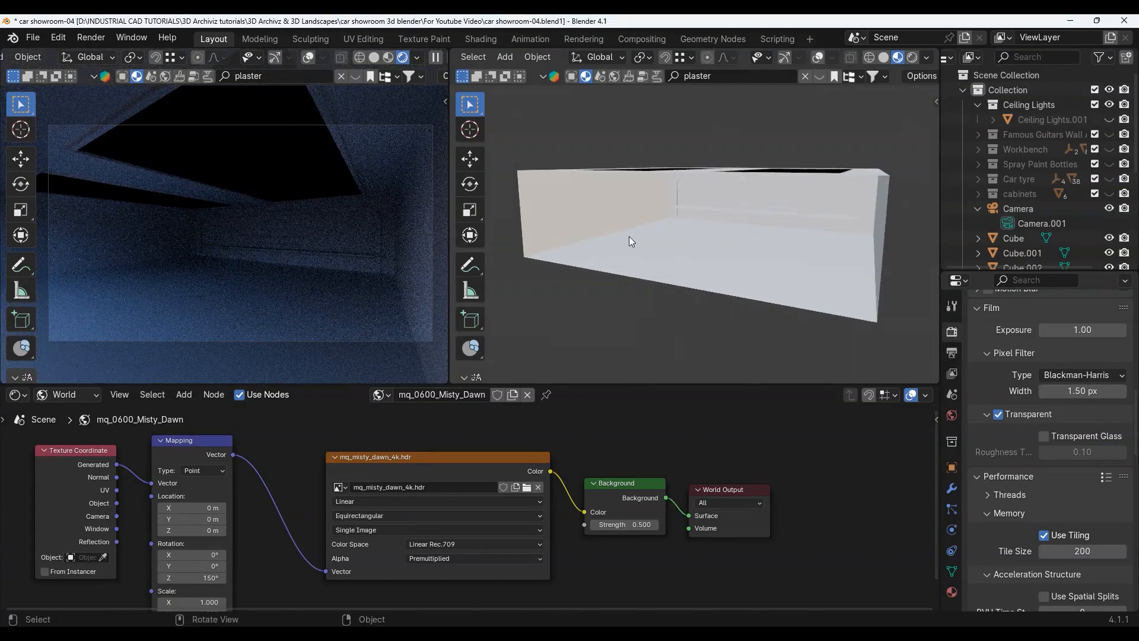
click(77, 394)
click(70, 432)
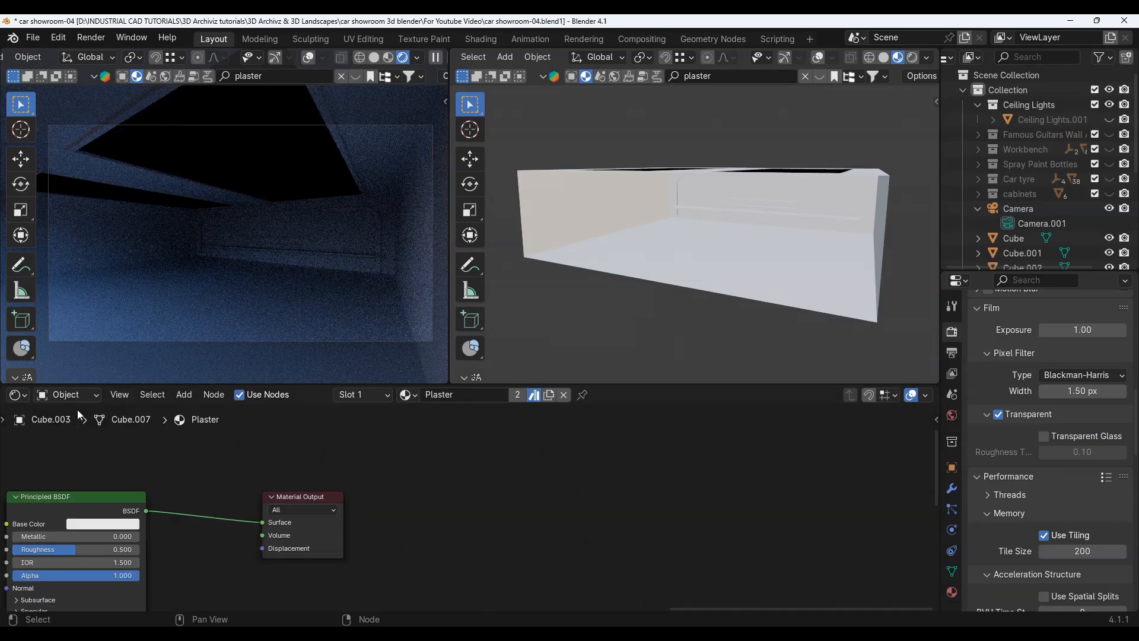
click(230, 159)
middle_drag(242, 503, 694, 509)
middle_drag(347, 504, 447, 473)
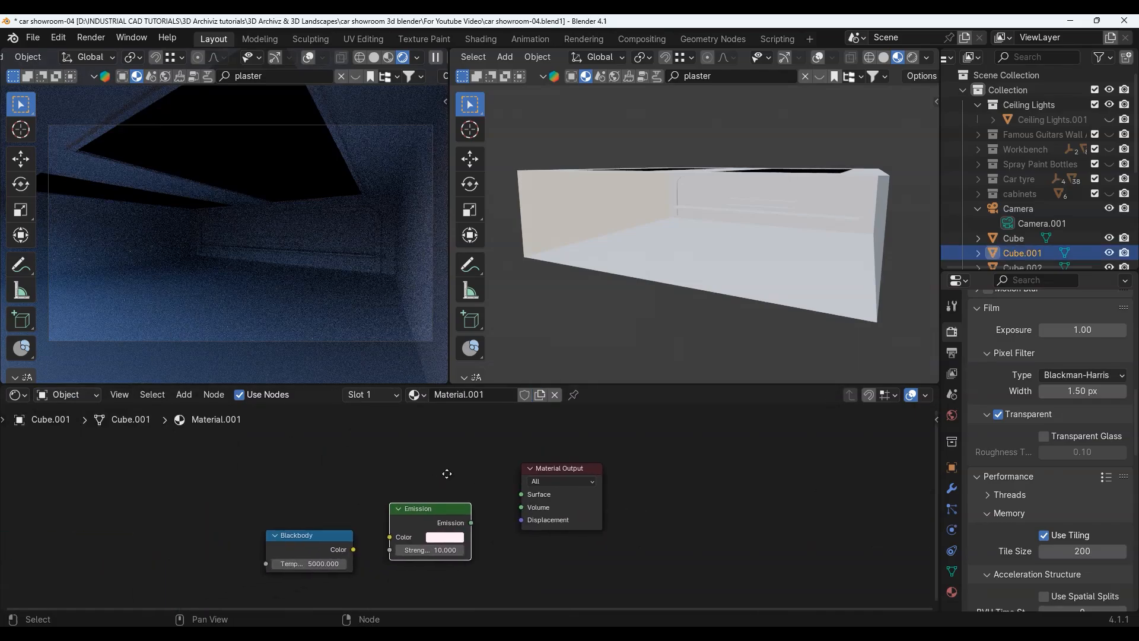
Step: Connect the Emission node to the Material Output's Surface and the Blackbody colour to the Emission colour
middle_drag(744, 264, 748, 216)
scroll(475, 530, up, 2)
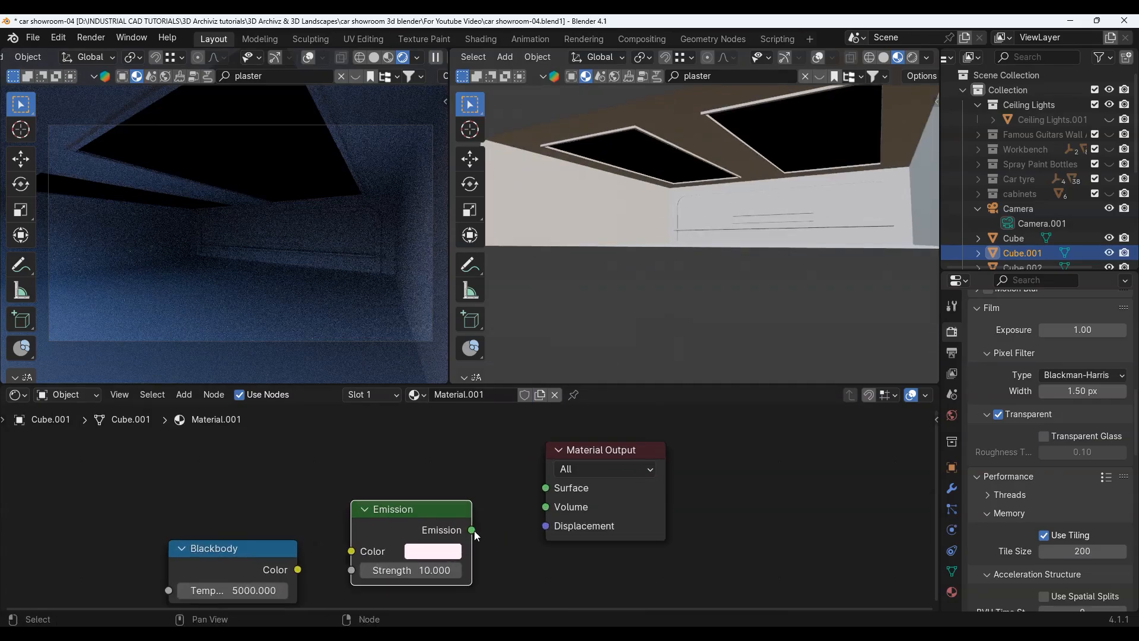
drag(537, 493, 545, 488)
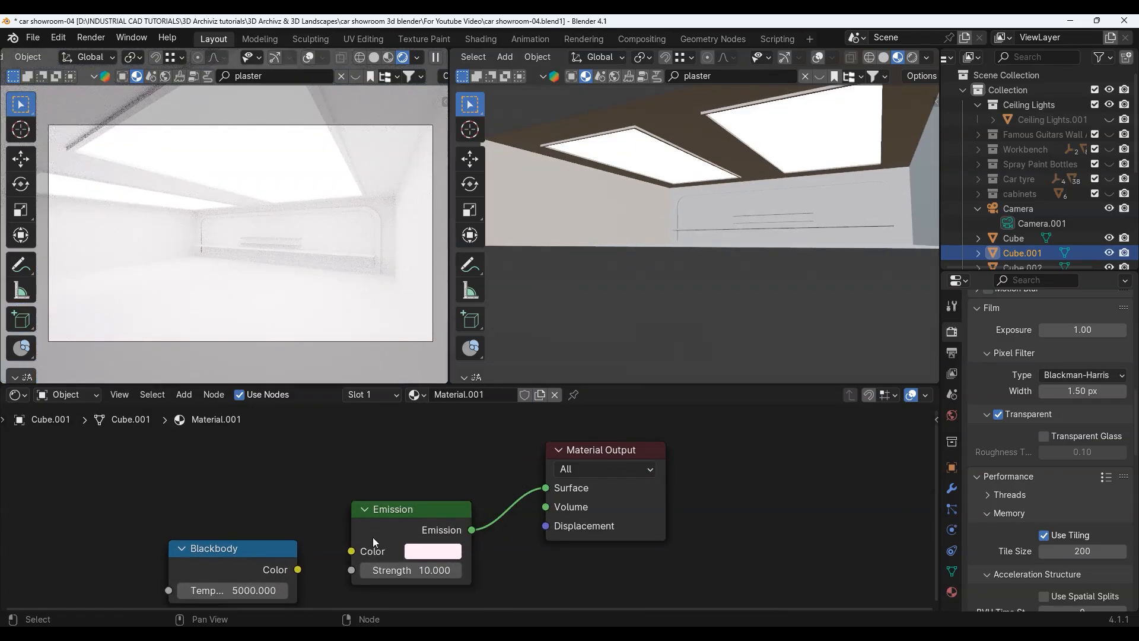
middle_drag(306, 572, 350, 537)
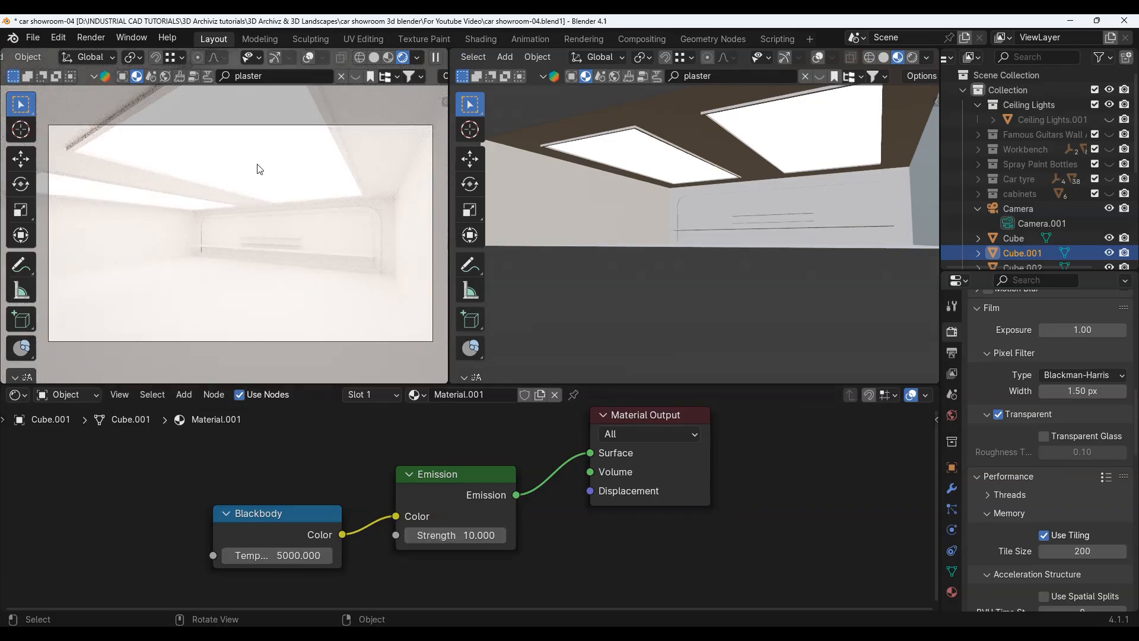
Step: Select the room's wall object and link the Plaster material's Base Color texture to the Principled BSDF's Base Color
scroll(759, 222, up, 5)
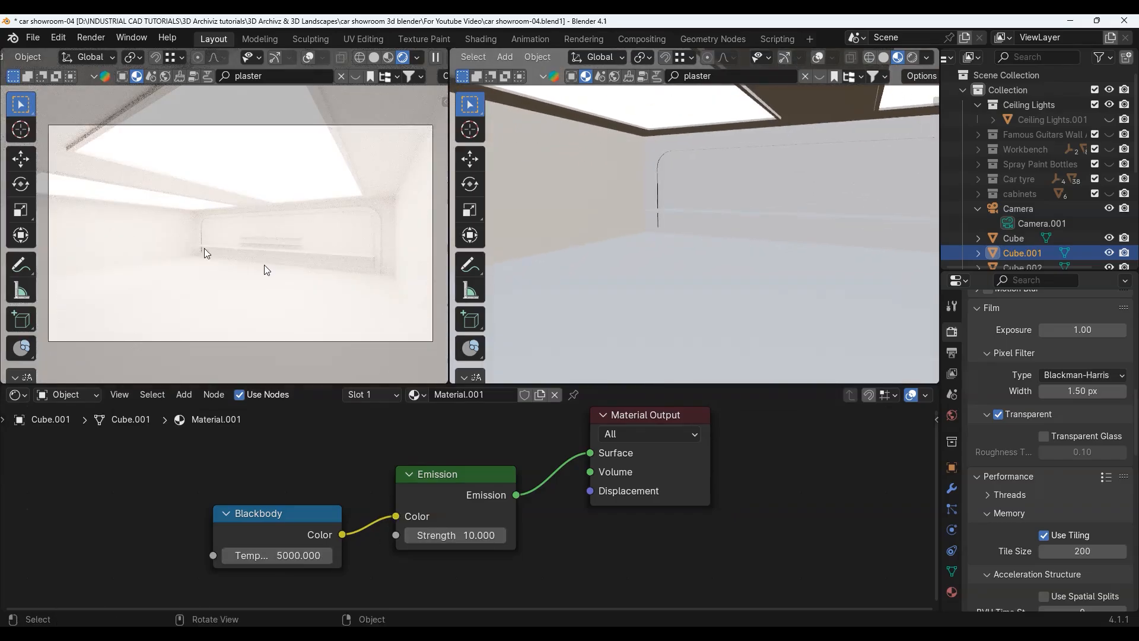
scroll(723, 263, down, 8)
middle_drag(710, 241, 732, 238)
scroll(731, 237, up, 6)
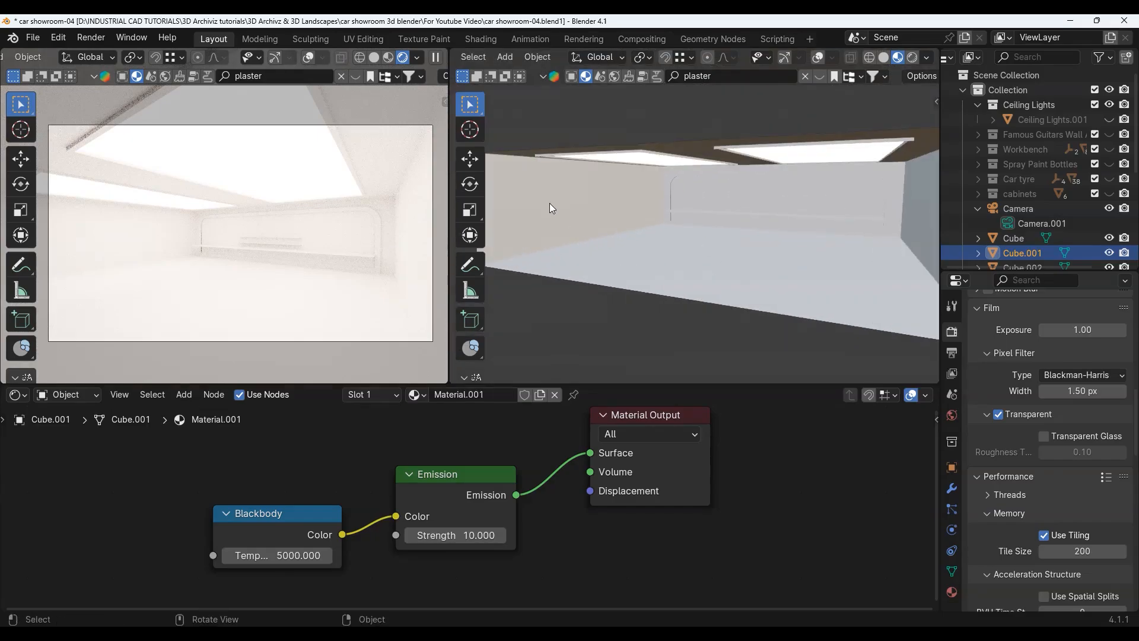
click(551, 206)
scroll(593, 435, down, 4)
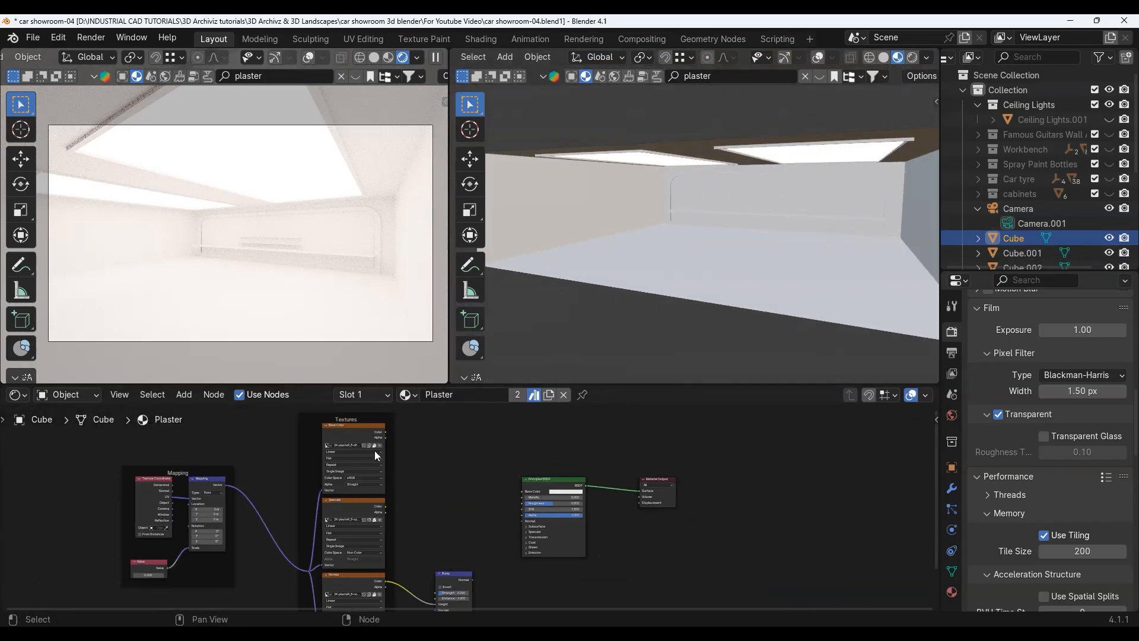
mouse_move(370, 441)
mouse_down()
mouse_move(492, 502)
mouse_move(365, 444)
mouse_up()
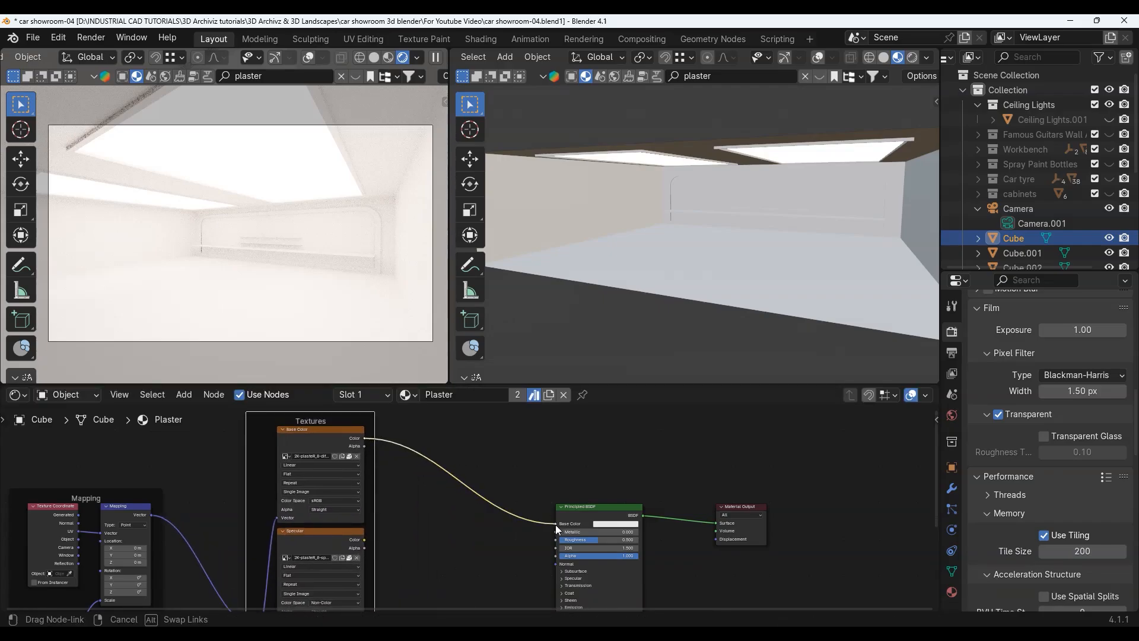
drag(554, 525, 553, 525)
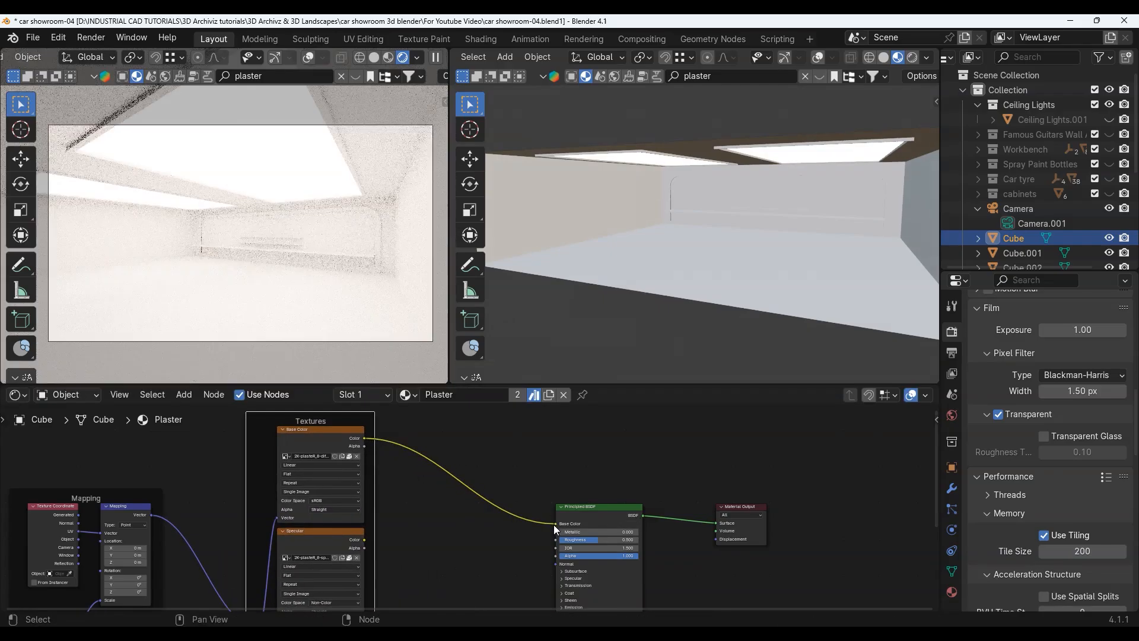
Step: Link the Specular texture's colour to the Principled BSDF's Roughness and the Bump node's output to its Normal
scroll(536, 546, up, 3)
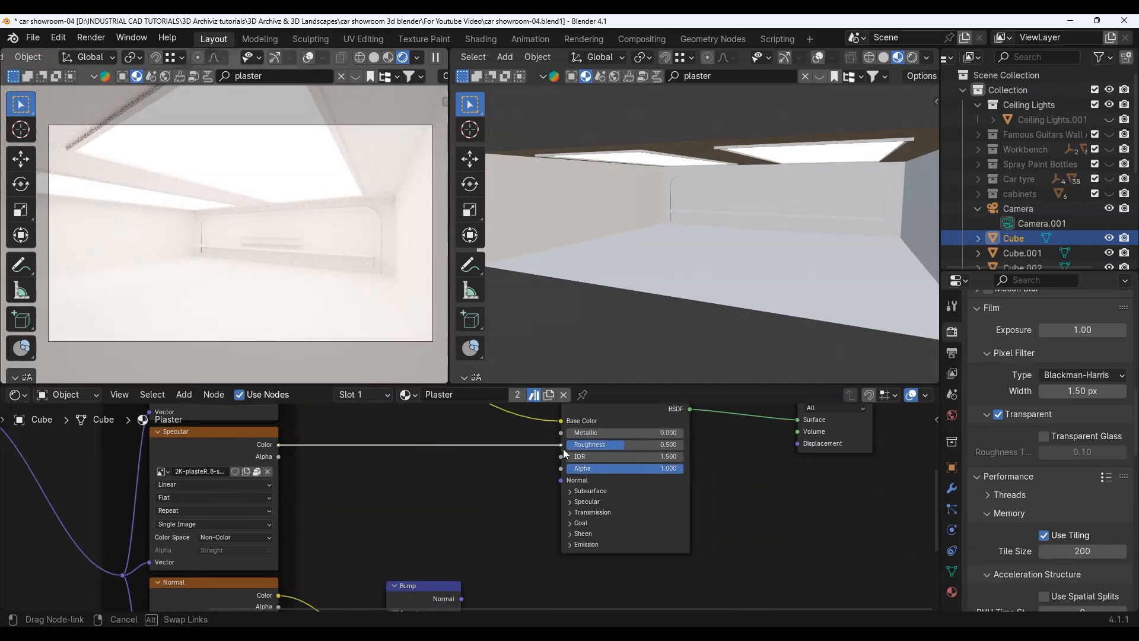
drag(564, 449, 555, 447)
middle_drag(446, 557, 458, 490)
drag(476, 533, 572, 462)
drag(571, 515, 571, 515)
Step: Inspect the Value node driving the mapping scale, the plaster texture connections, and the walls in the viewport
scroll(449, 526, down, 7)
middle_drag(259, 529, 547, 473)
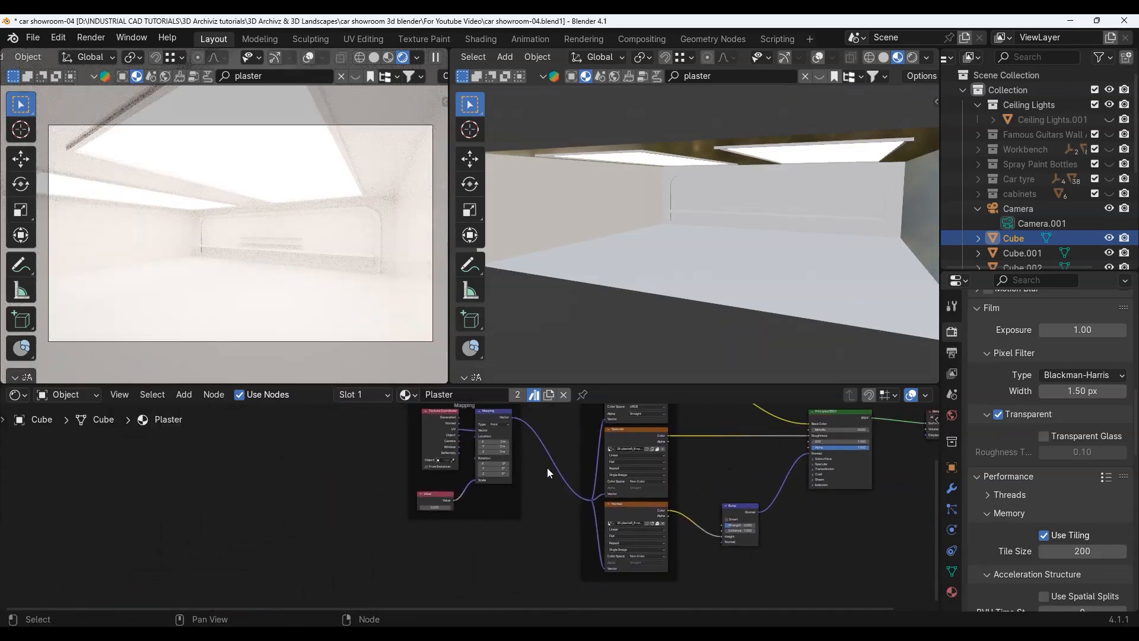
scroll(415, 507, up, 12)
scroll(356, 512, up, 1)
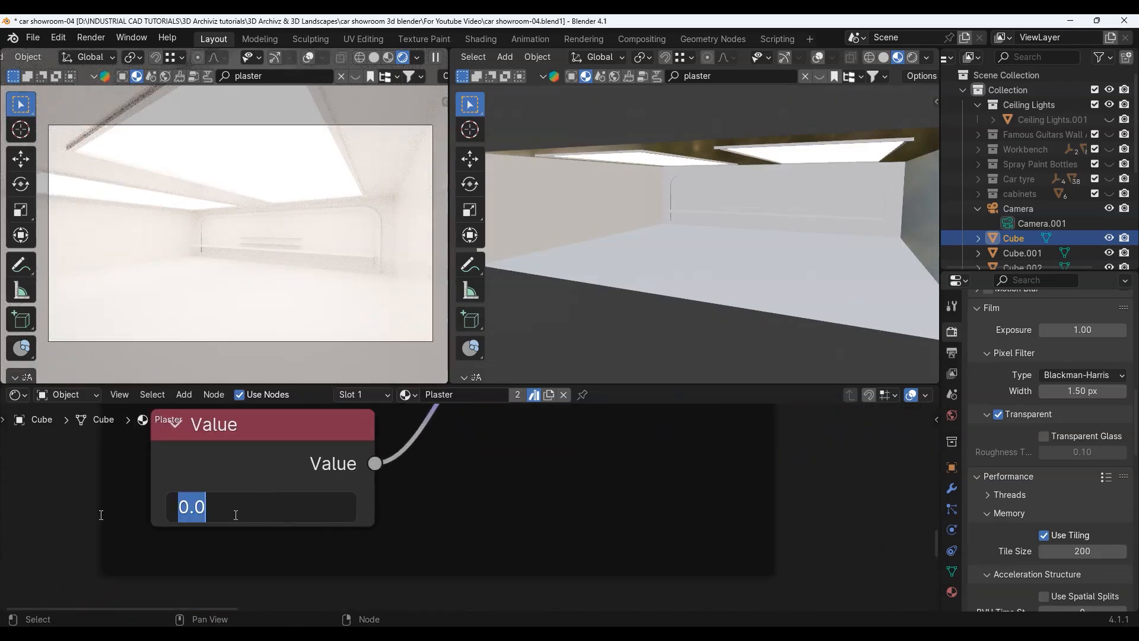
key(Return)
scroll(496, 516, down, 6)
scroll(338, 499, up, 4)
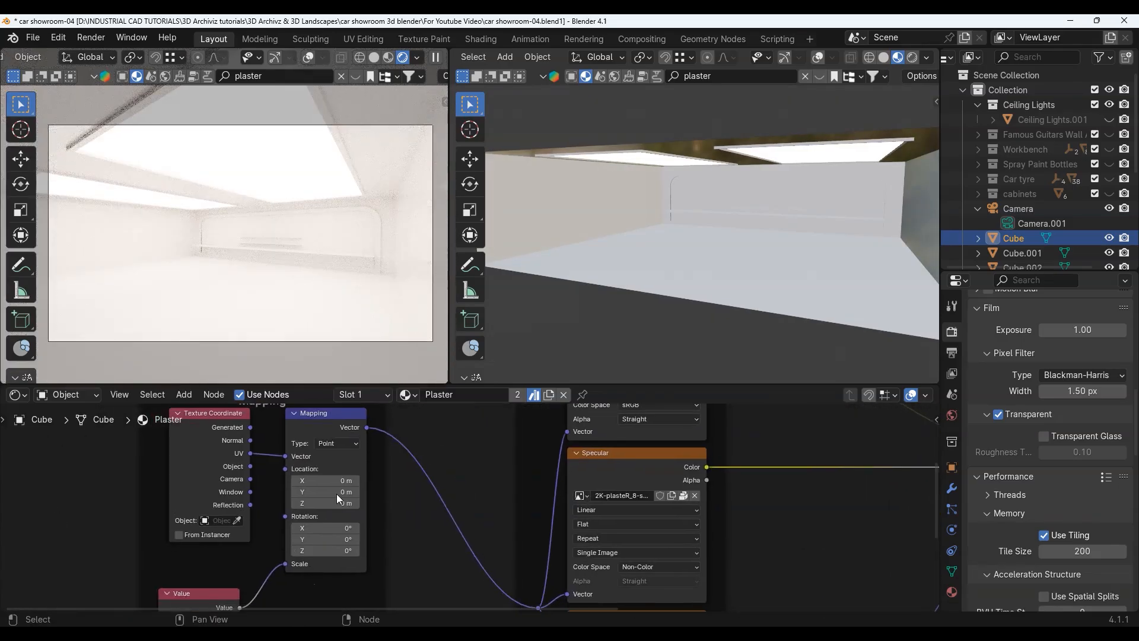
middle_drag(775, 487, 454, 494)
scroll(702, 208, up, 4)
middle_drag(701, 208, 773, 235)
scroll(777, 219, down, 5)
scroll(812, 216, up, 5)
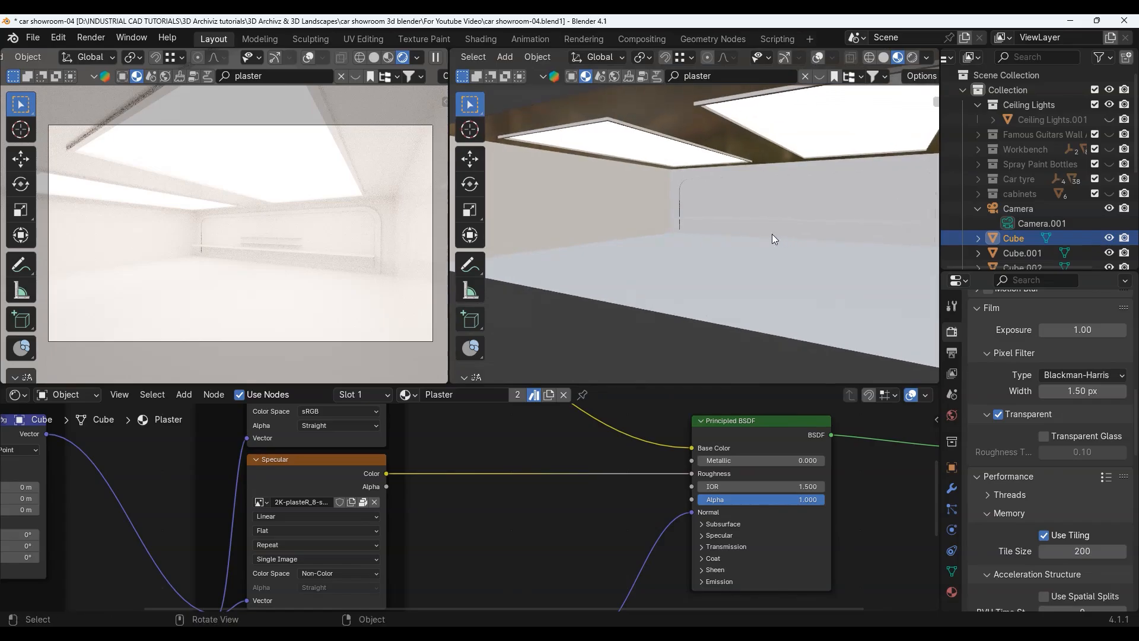
Step: Show the viewport overlays, select the untextured outer side wall, and assign it the existing Plaster material
click(679, 183)
key(Home)
middle_drag(642, 300, 710, 196)
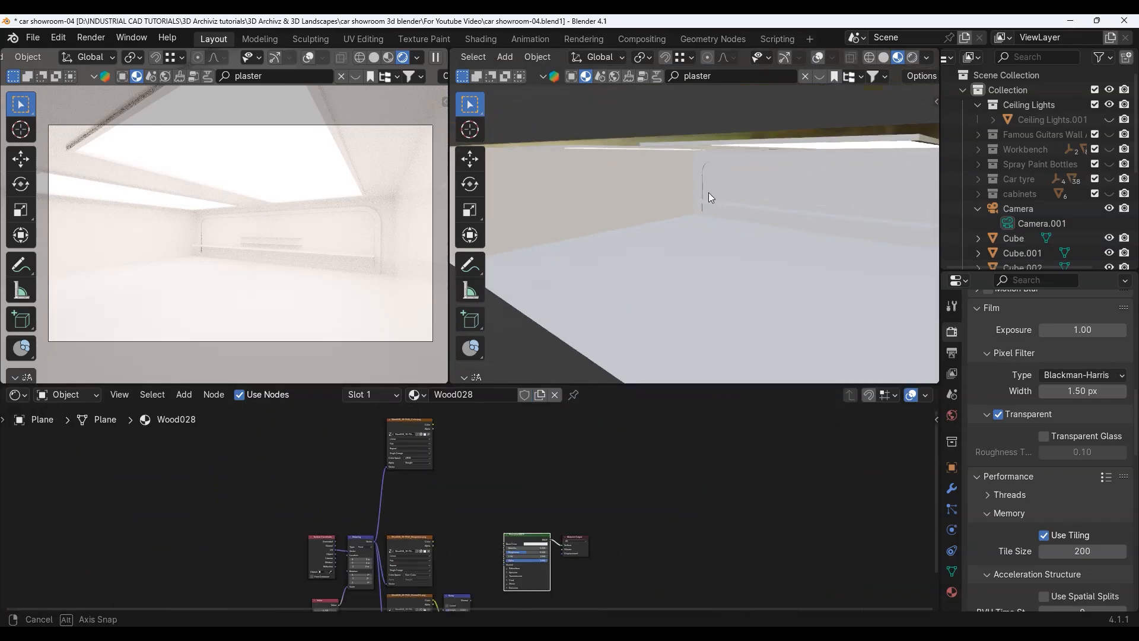
scroll(675, 253, down, 15)
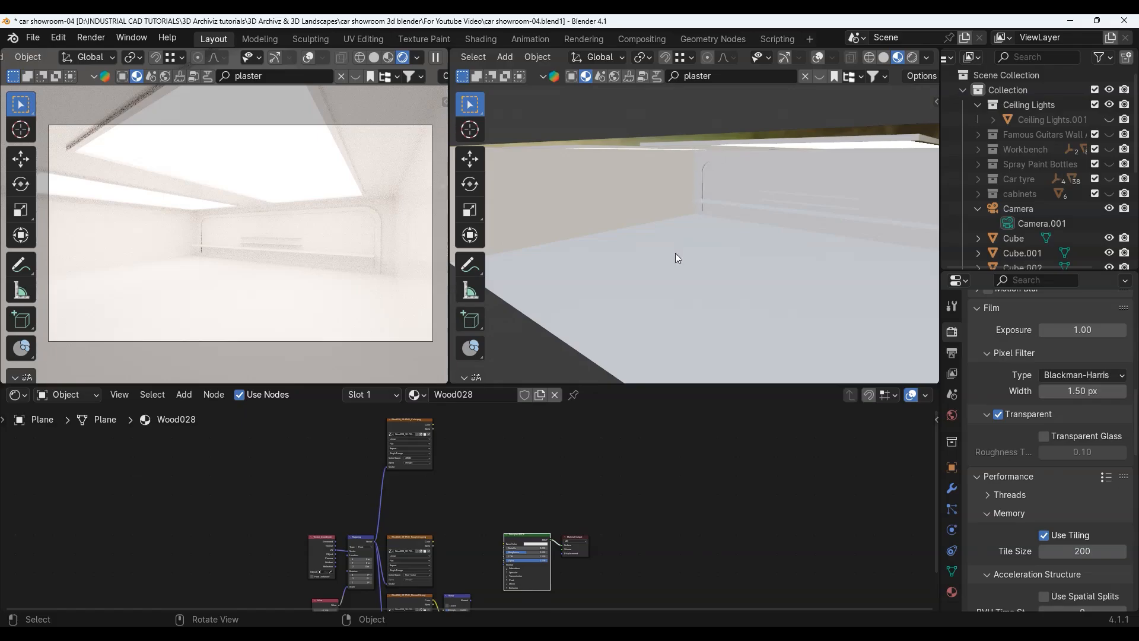
scroll(670, 224, up, 3)
click(676, 220)
middle_drag(675, 220, 755, 205)
scroll(697, 236, up, 5)
scroll(789, 235, down, 5)
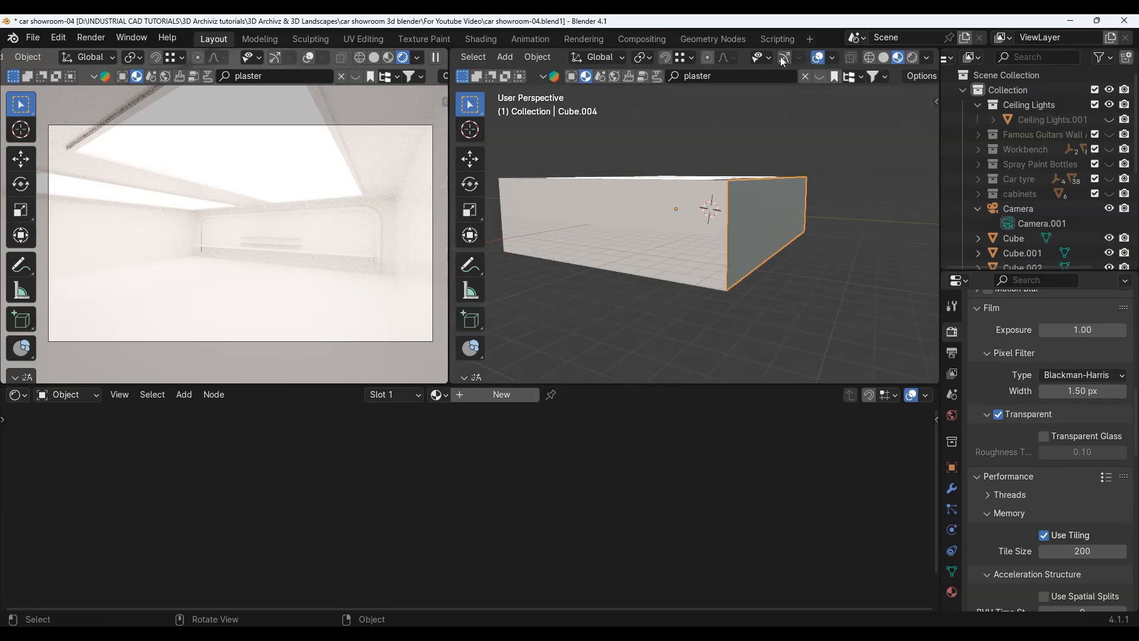
middle_drag(779, 105, 783, 292)
click(440, 395)
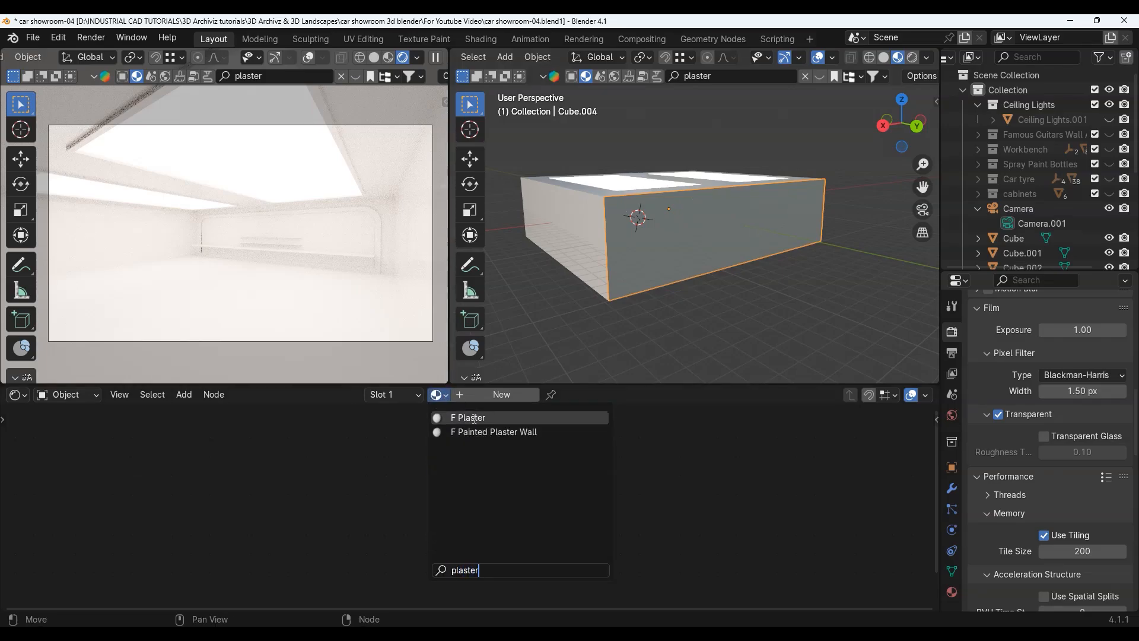
click(474, 421)
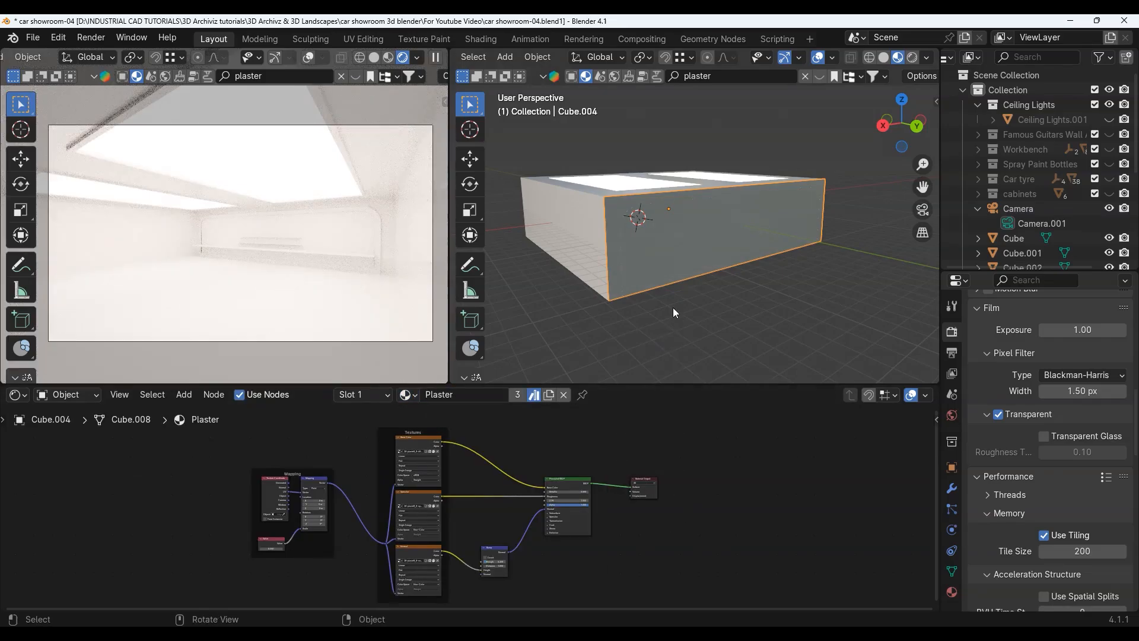
Step: Select the inset floor panels with the Marble012 material and check their layout in solid and material preview shading
middle_drag(663, 233, 728, 200)
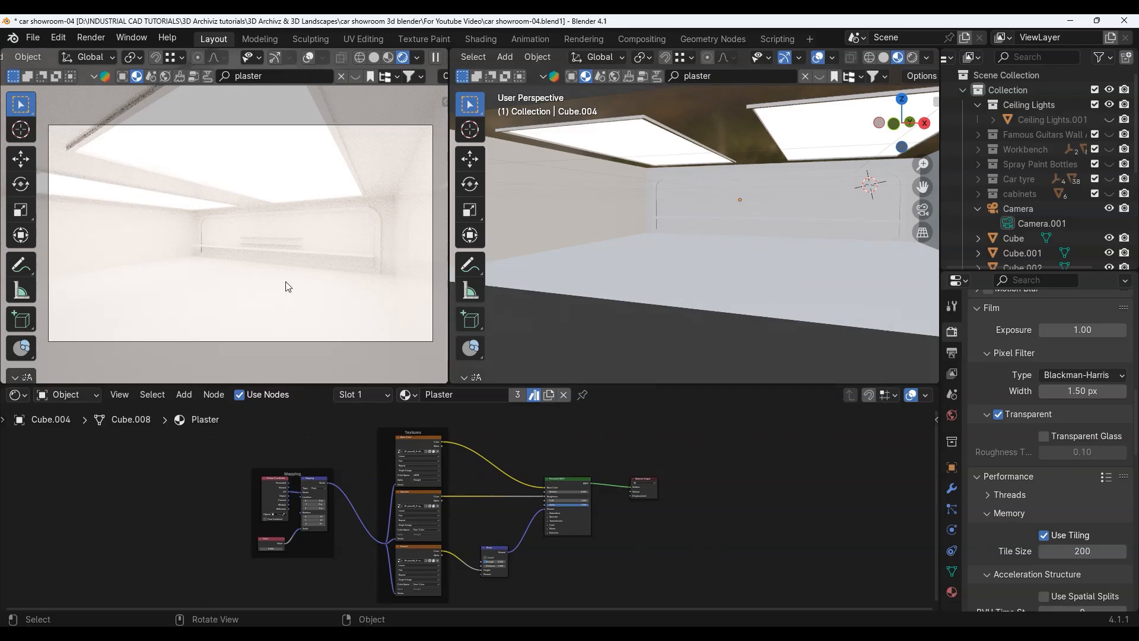
click(223, 305)
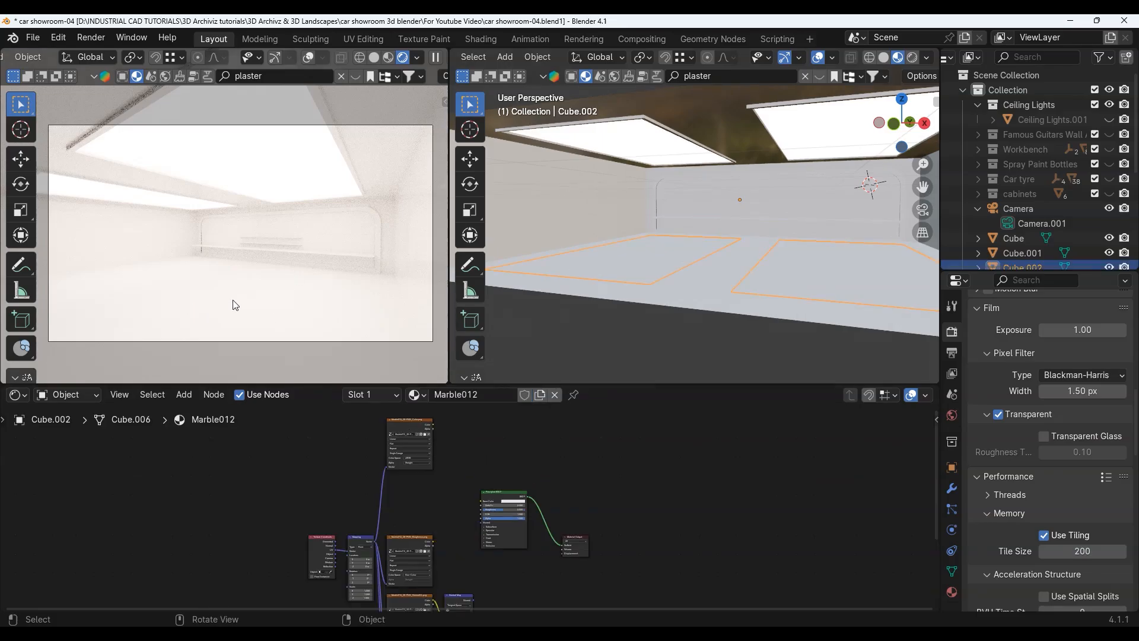
scroll(233, 305, down, 2)
scroll(767, 293, up, 2)
scroll(152, 270, up, 2)
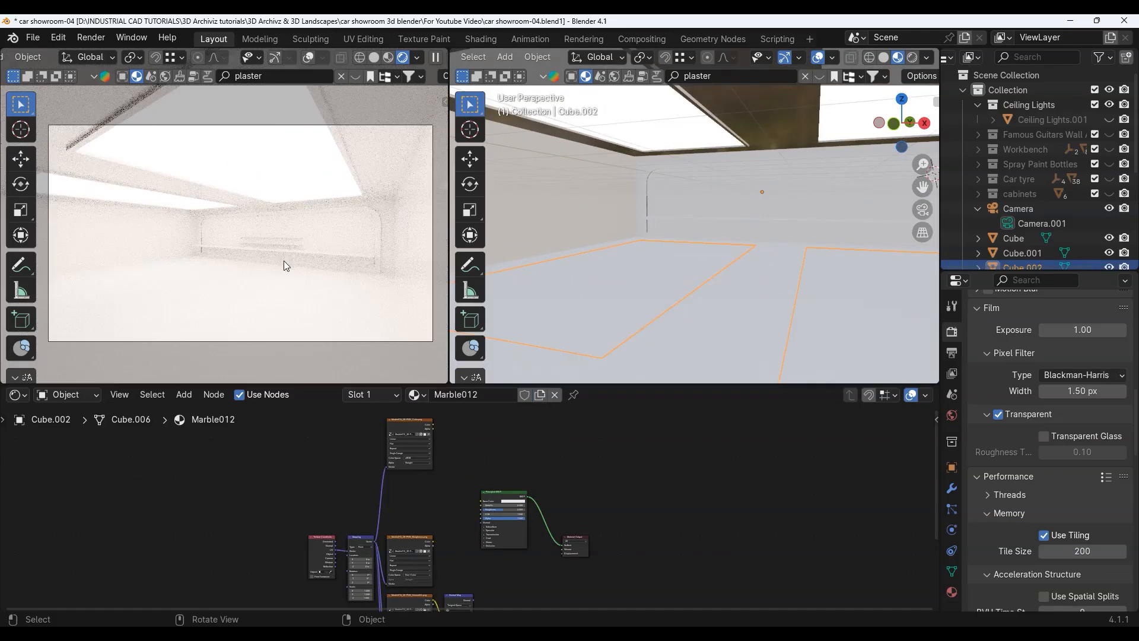
middle_drag(692, 250, 730, 291)
mouse_move(807, 297)
shift+middle_down()
mouse_move(774, 201)
mouse_move(779, 246)
mouse_move(729, 249)
shift+middle_up()
scroll(736, 290, down, 4)
click(735, 292)
click(884, 58)
click(770, 236)
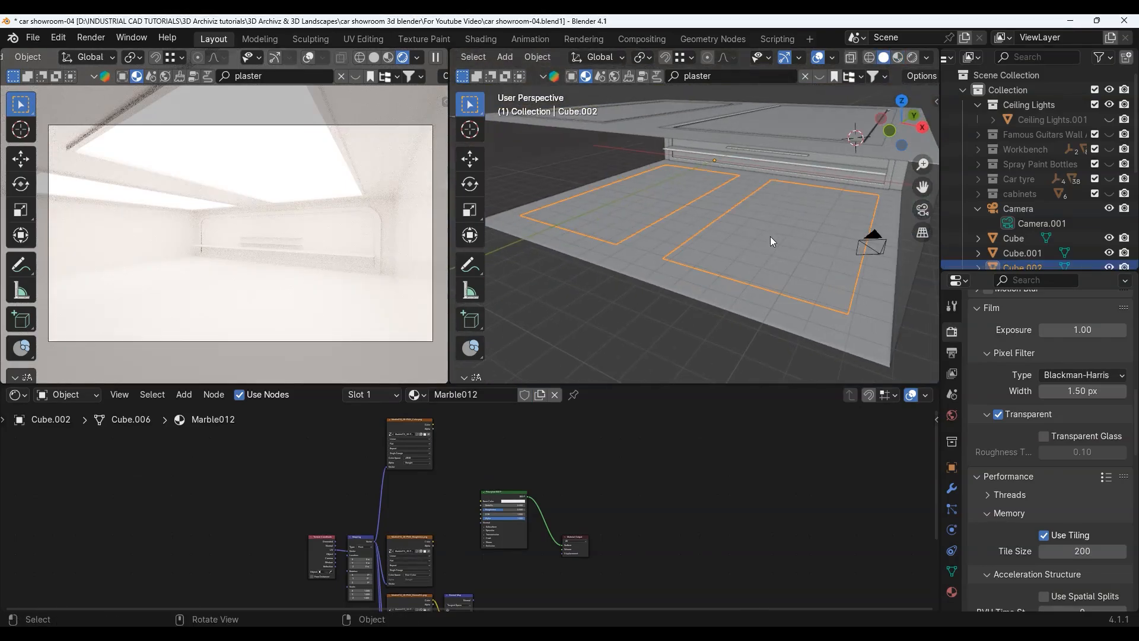
click(898, 57)
scroll(728, 267, up, 2)
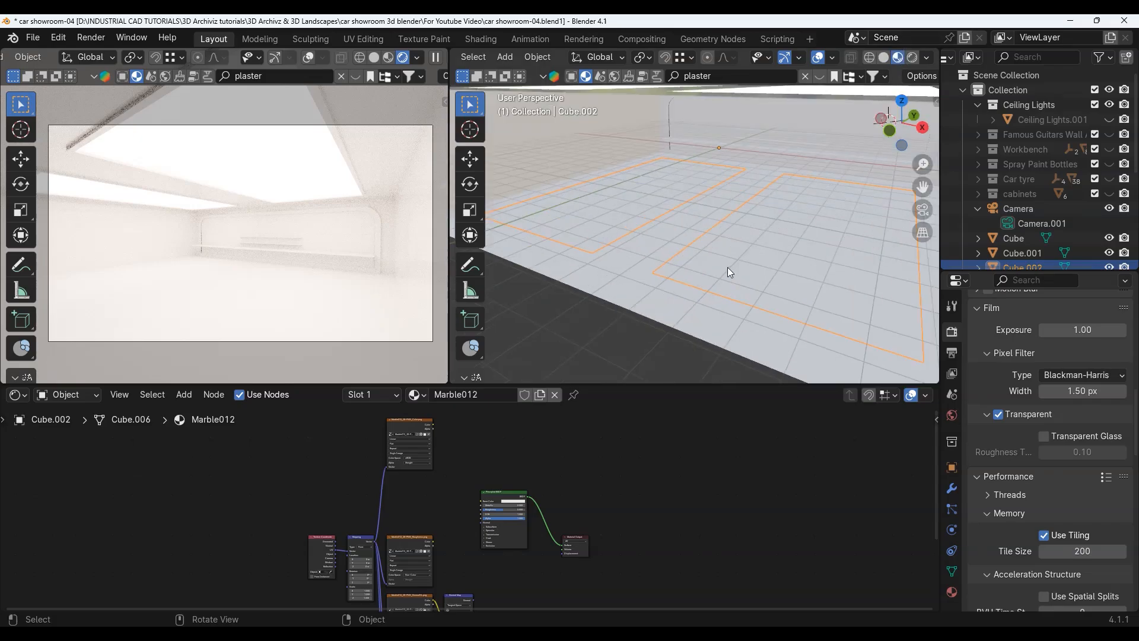
Step: Link Marble012's Color texture to the Principled BSDF's Base Color and its Roughness texture to Roughness
scroll(443, 439, up, 3)
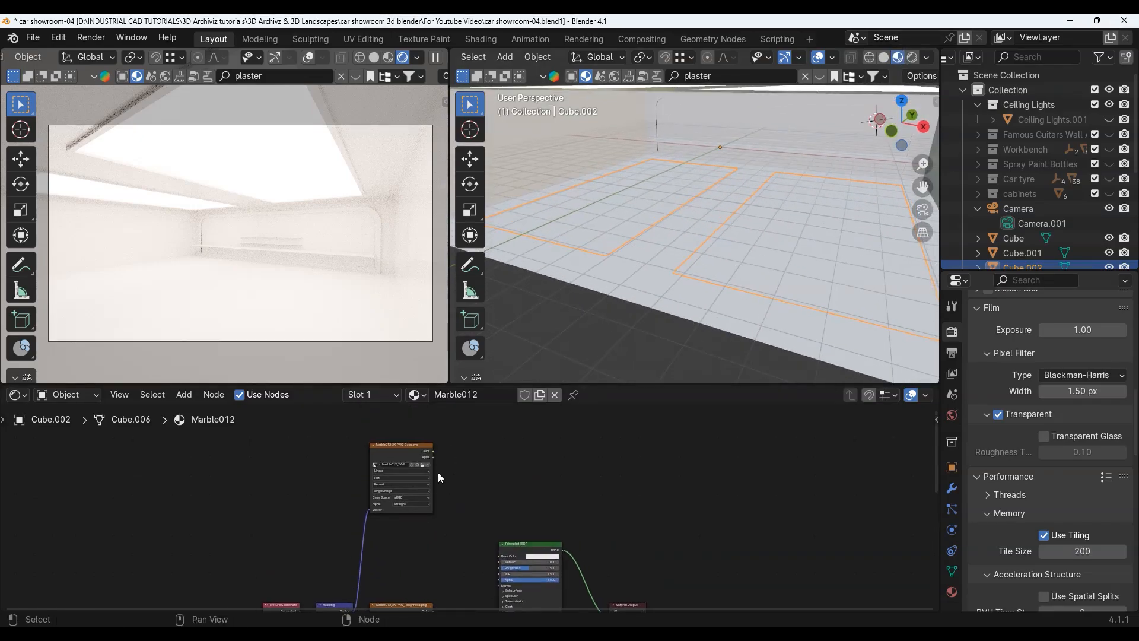
drag(499, 554, 500, 558)
scroll(518, 527, down, 2)
middle_drag(526, 523, 528, 431)
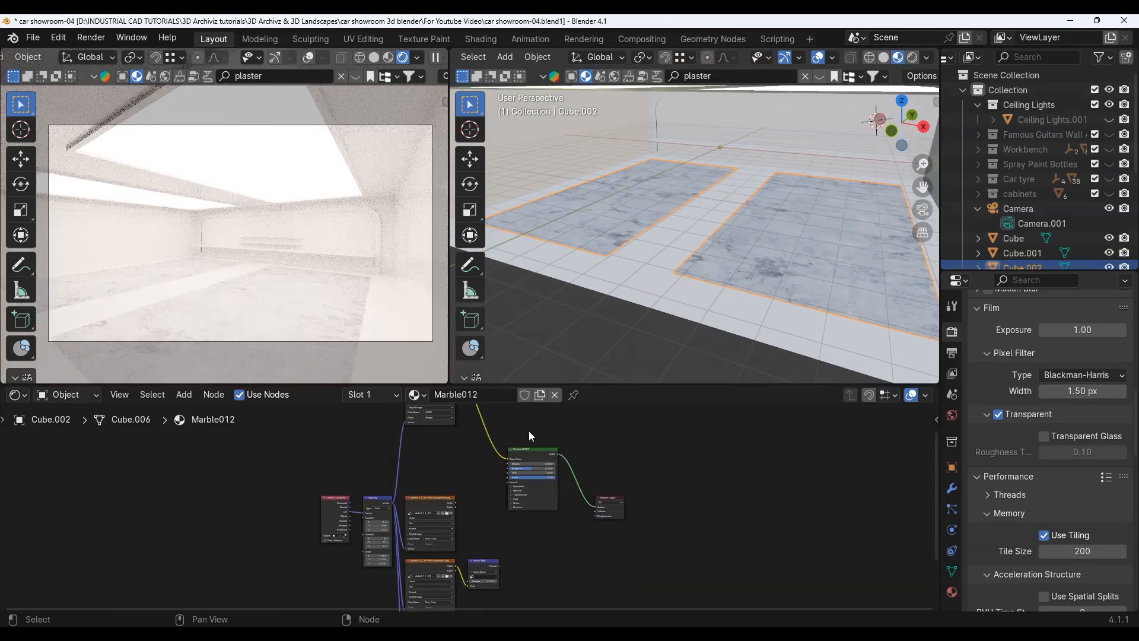
scroll(460, 502, up, 3)
drag(448, 500, 529, 445)
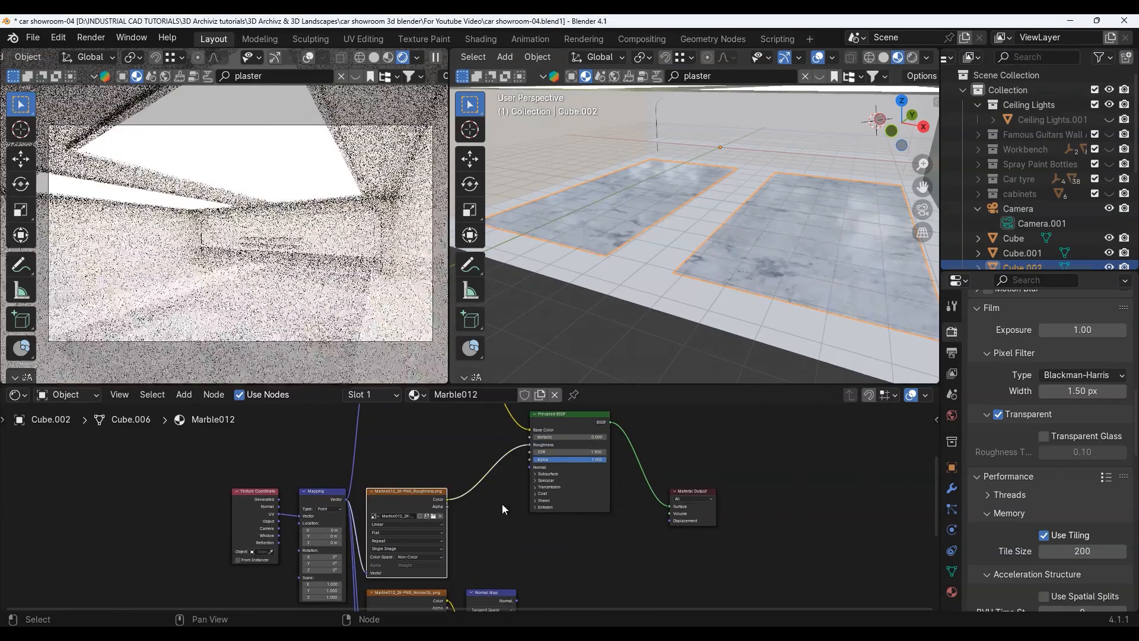
Step: Link Marble012's Normal Map output to the Principled BSDF's Normal and check the floor panels up close
middle_drag(502, 509, 501, 460)
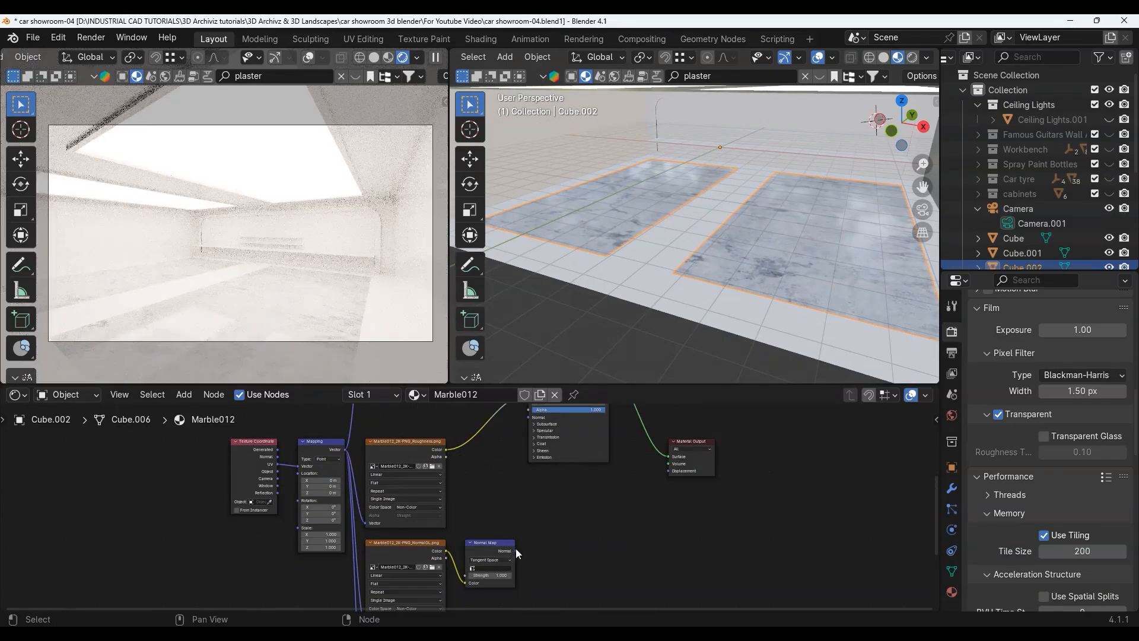
drag(515, 549, 529, 419)
middle_drag(529, 422, 528, 487)
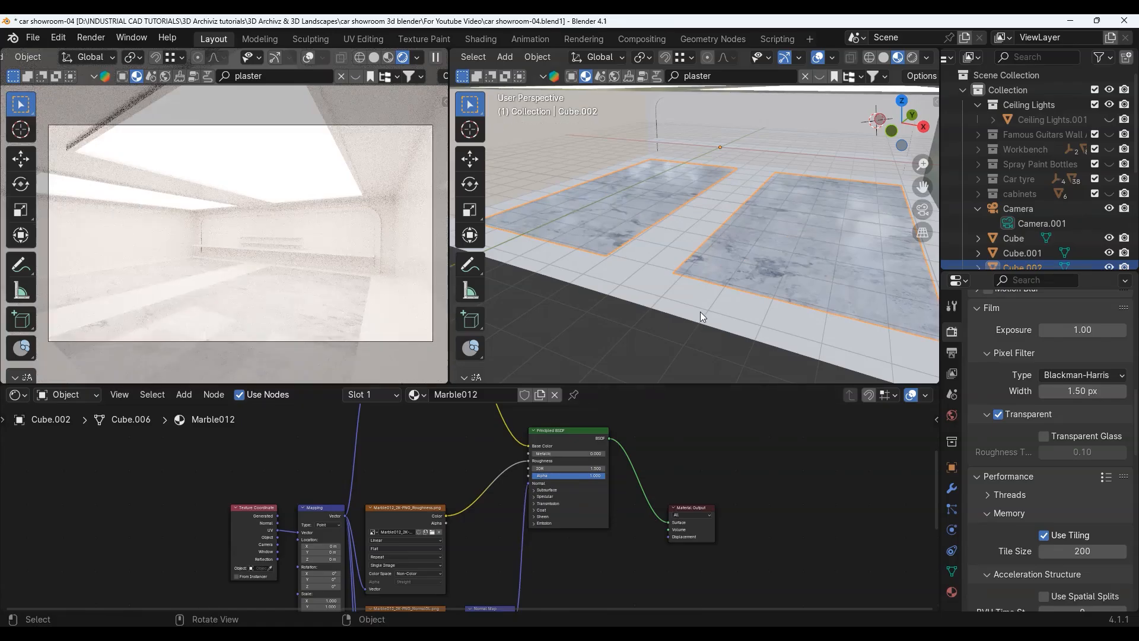
scroll(751, 226, up, 4)
scroll(350, 298, up, 4)
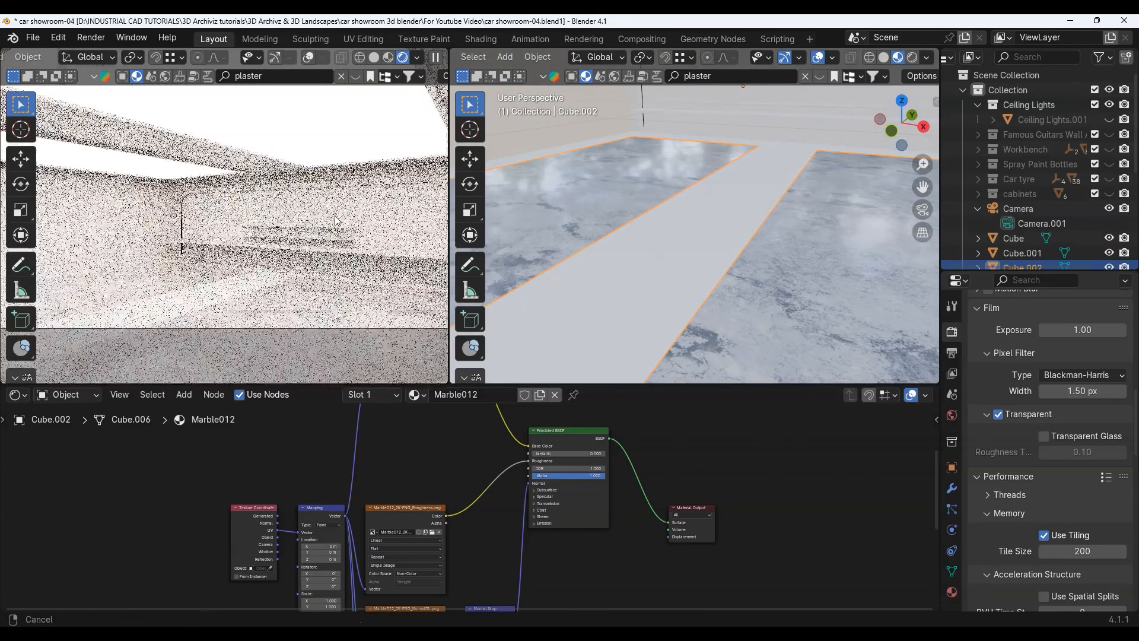
middle_drag(336, 221, 291, 190)
scroll(424, 543, down, 5)
Step: Link Marble012's Displacement node output to the Material Output's Displacement
middle_drag(423, 543, 414, 449)
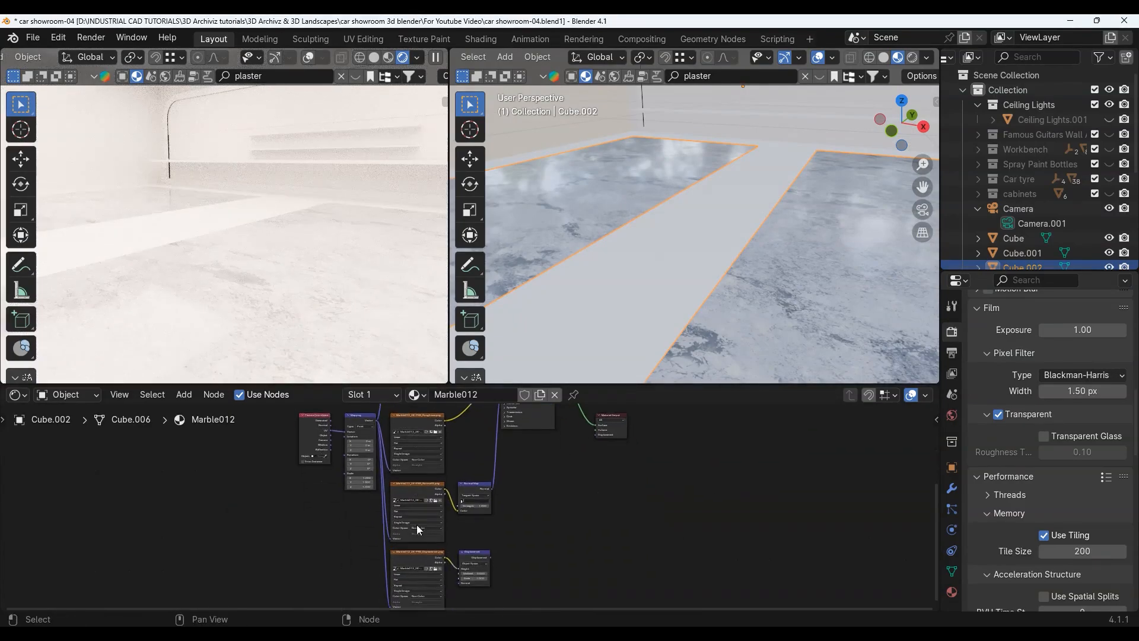
scroll(472, 513, up, 5)
middle_drag(547, 519, 458, 550)
middle_drag(415, 604, 406, 555)
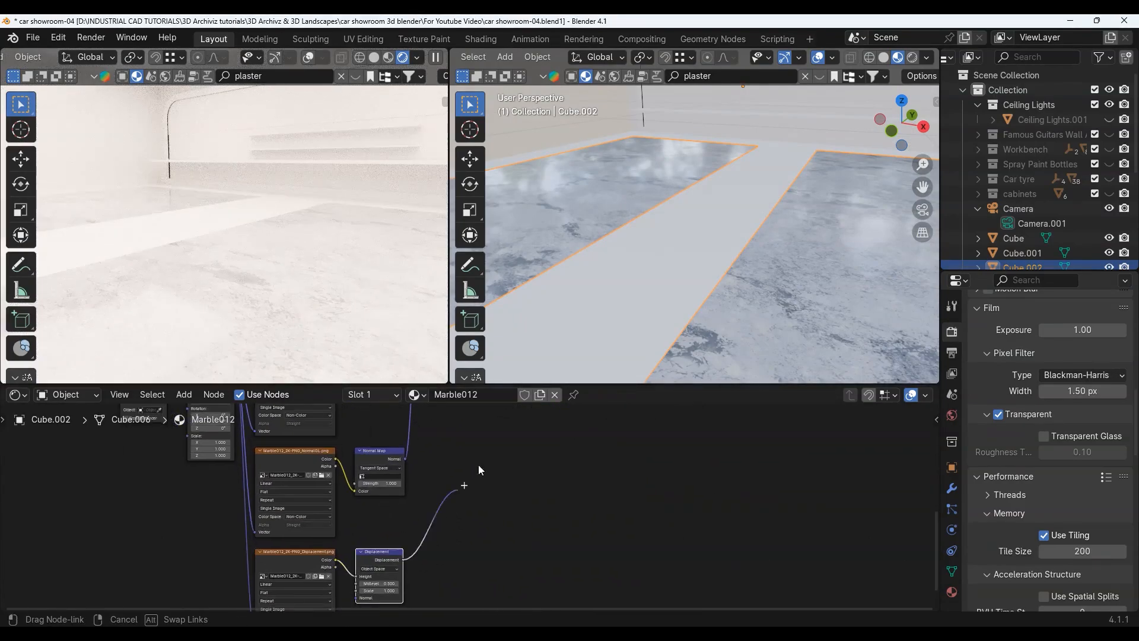
drag(481, 470, 544, 495)
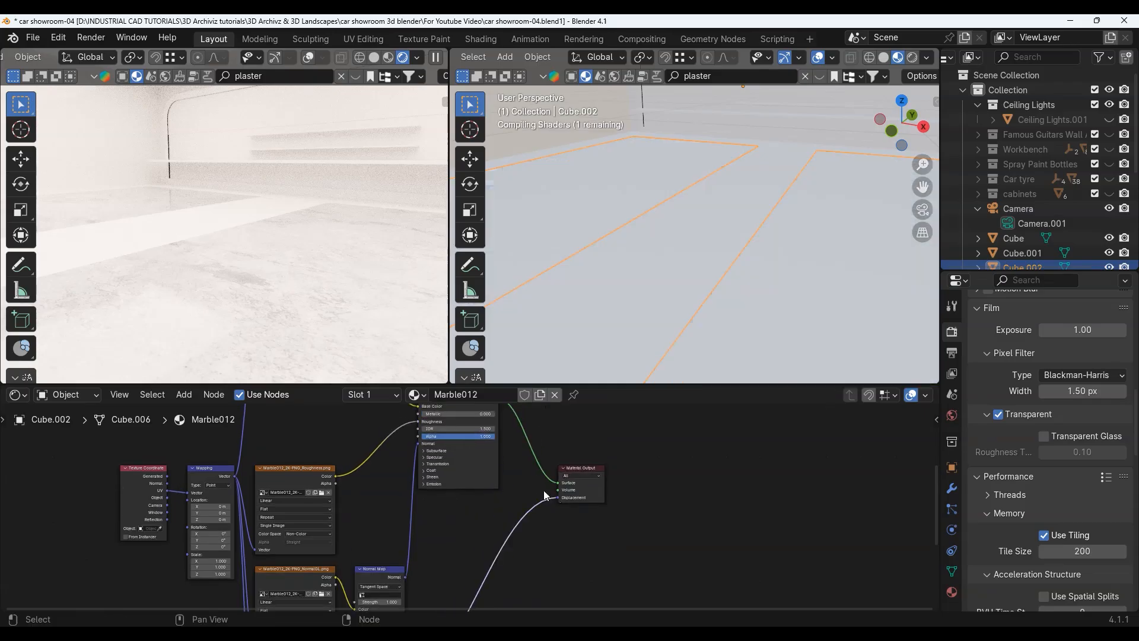
Step: Examine the marble floor panels up close, in the camera render, and from outside the room
scroll(704, 204, up, 3)
middle_drag(703, 204, 716, 266)
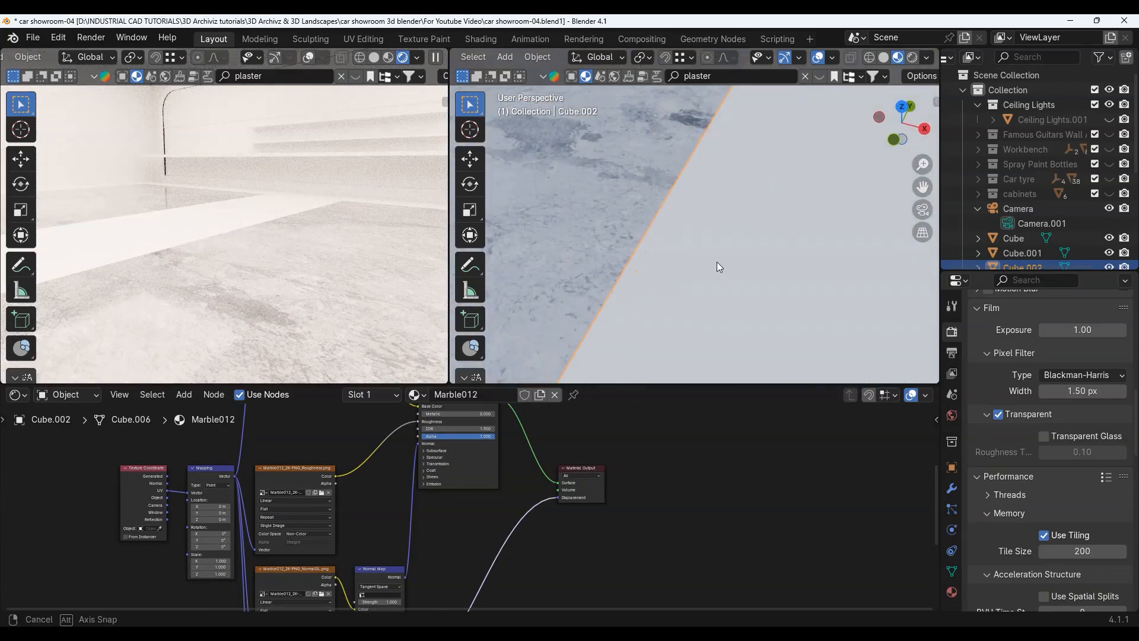
scroll(715, 266, down, 5)
scroll(344, 248, down, 6)
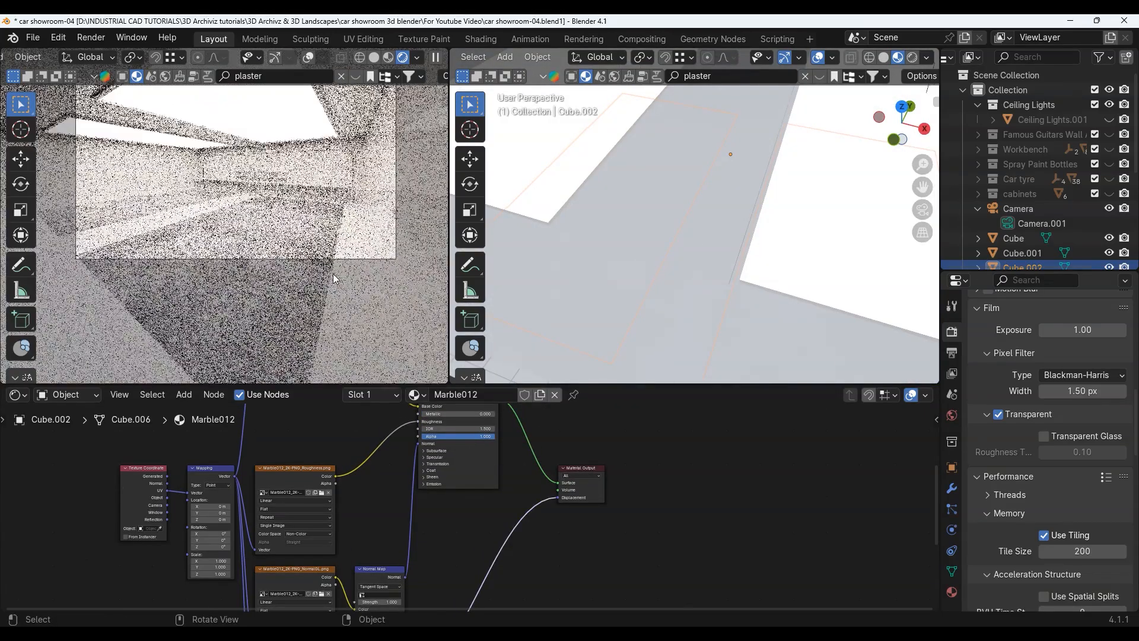
key(Home)
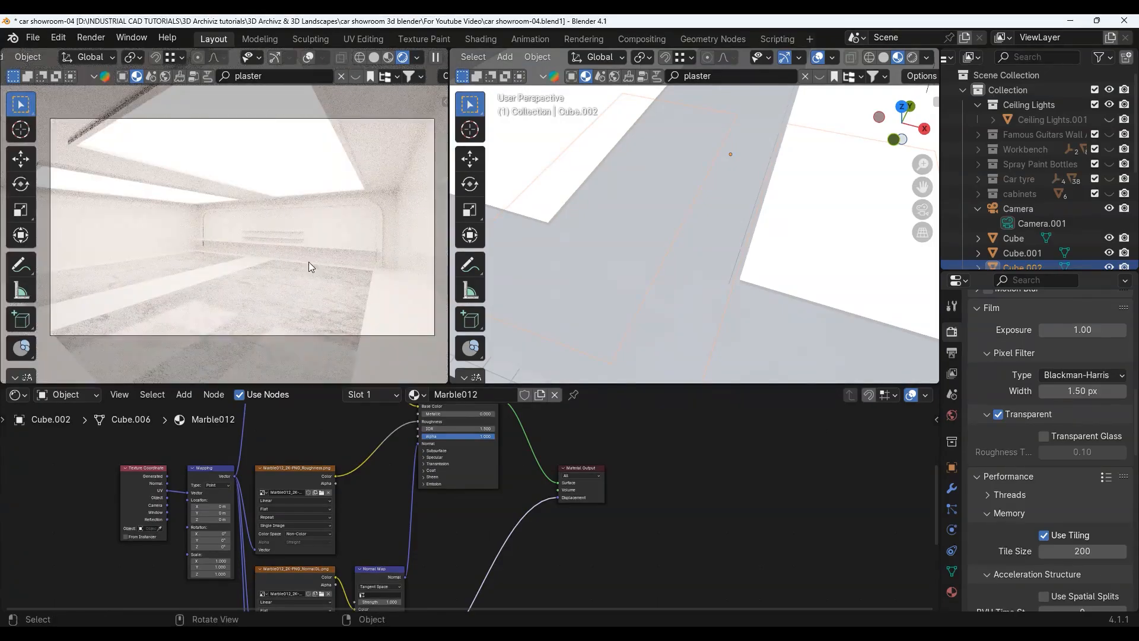
scroll(762, 245, down, 8)
middle_drag(785, 298, 789, 265)
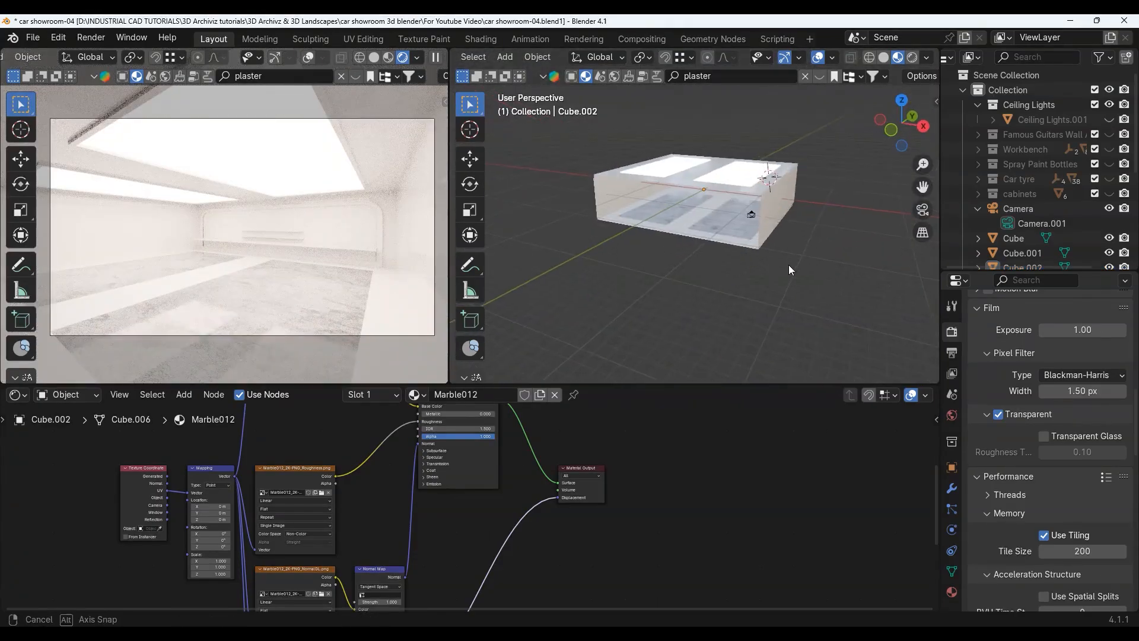
scroll(729, 220, up, 8)
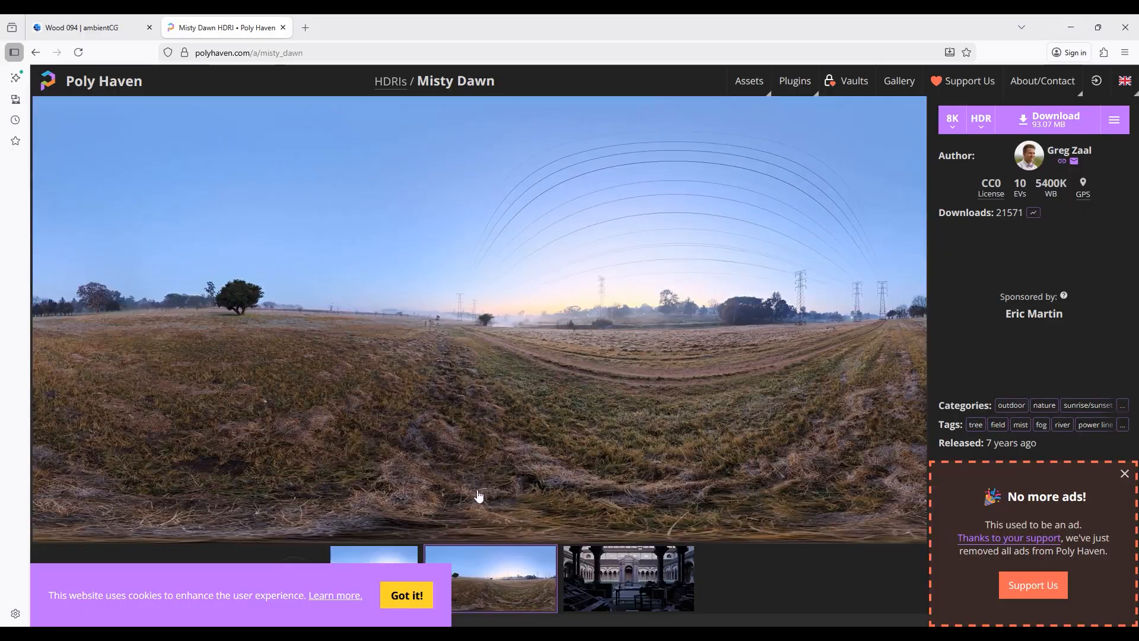
Step: Switch to the browser, search ambientCG for marble materials, and return to Blender
click(90, 19)
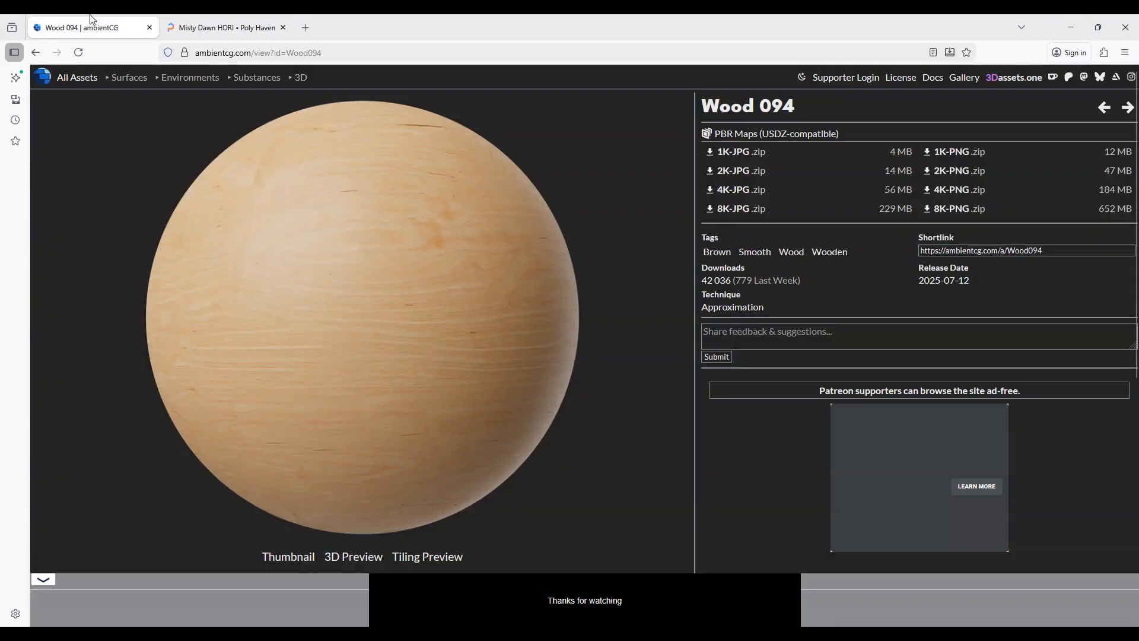
click(36, 53)
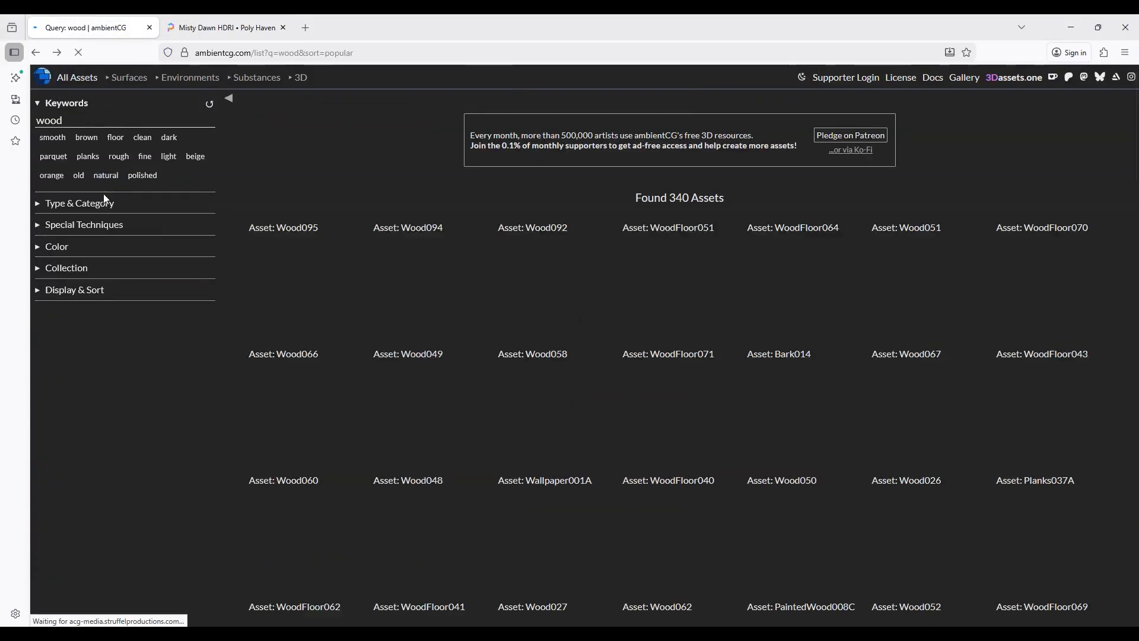
double_click(28, 119)
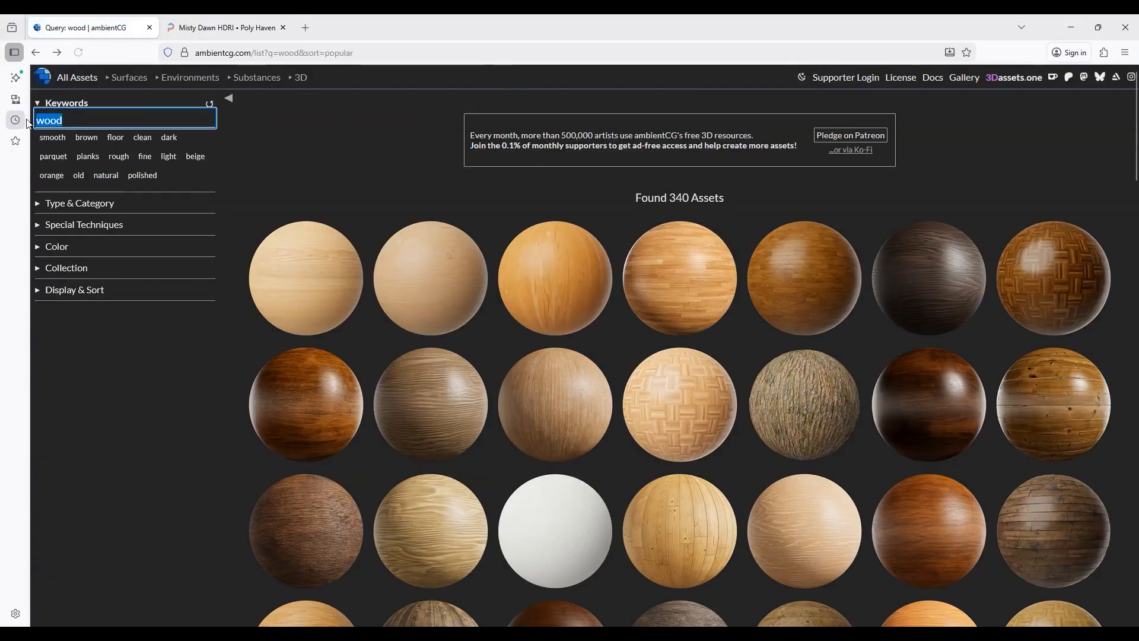
text(marble)
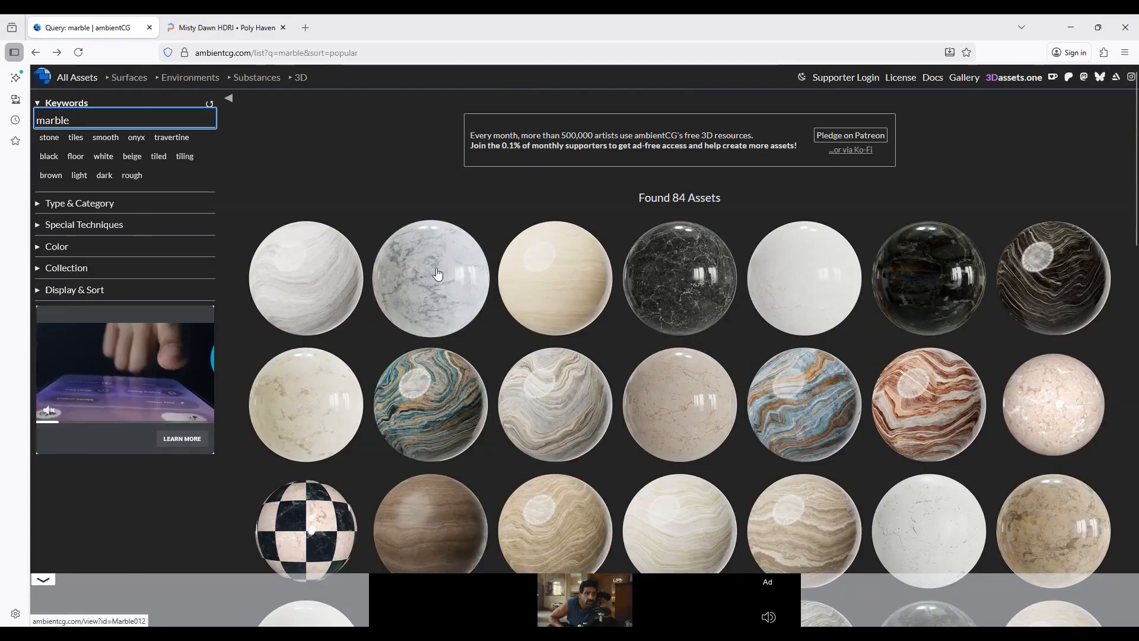
click(1079, 27)
Step: Select the floor border around the marble panels and link Marble006's Color and Roughness textures to the Principled BSDF's Base Color and Roughness
click(216, 278)
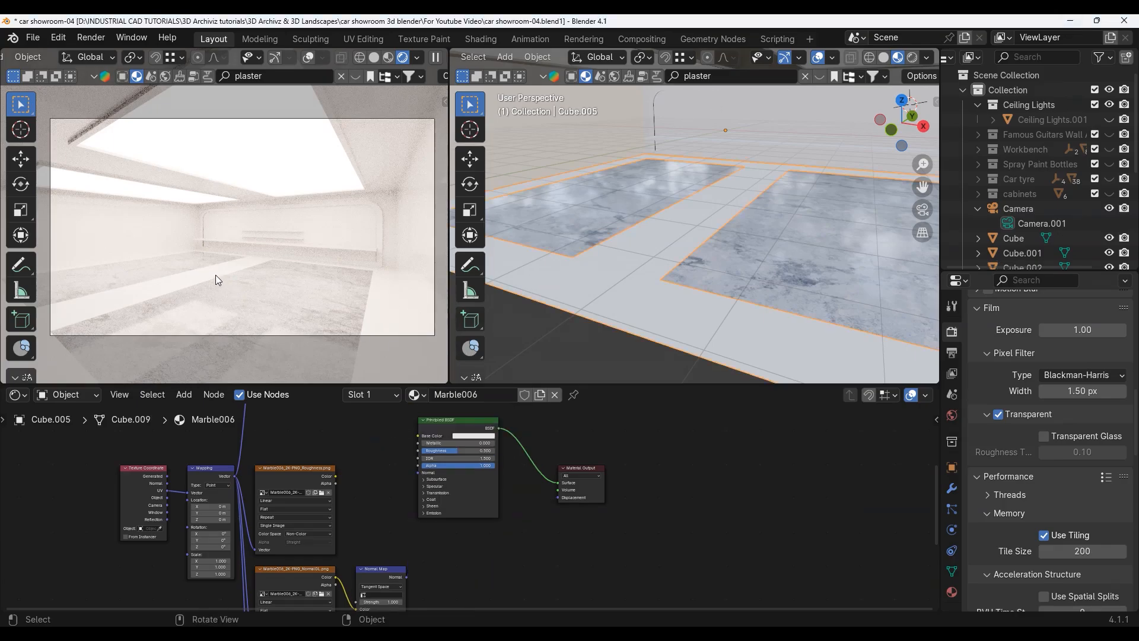
scroll(479, 532, down, 3)
scroll(509, 520, down, 1)
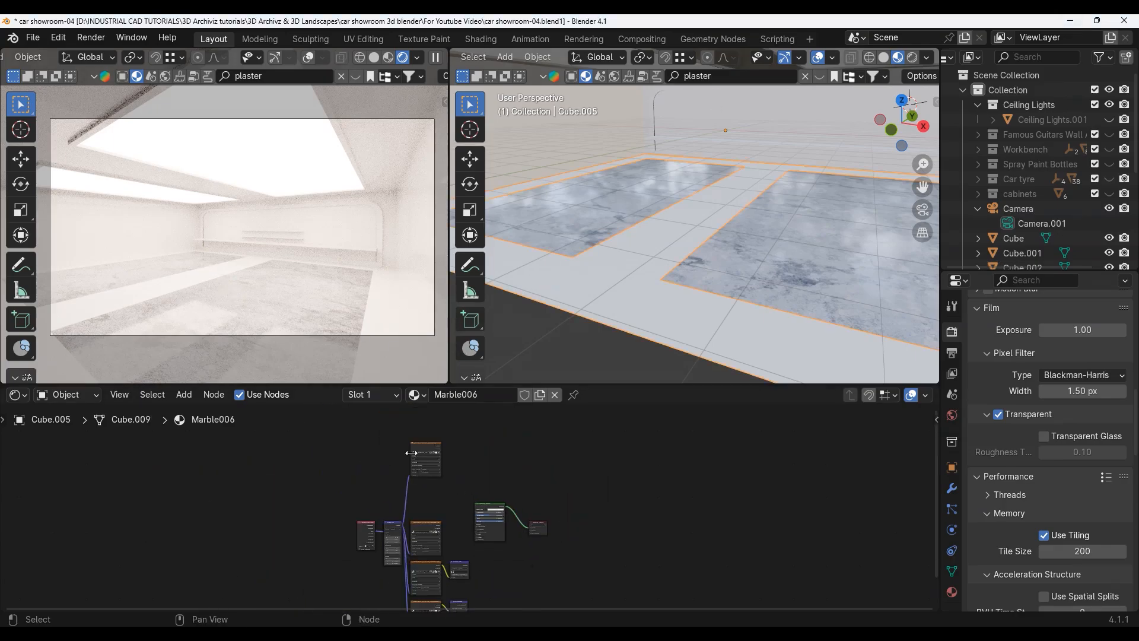
scroll(437, 434, down, 1)
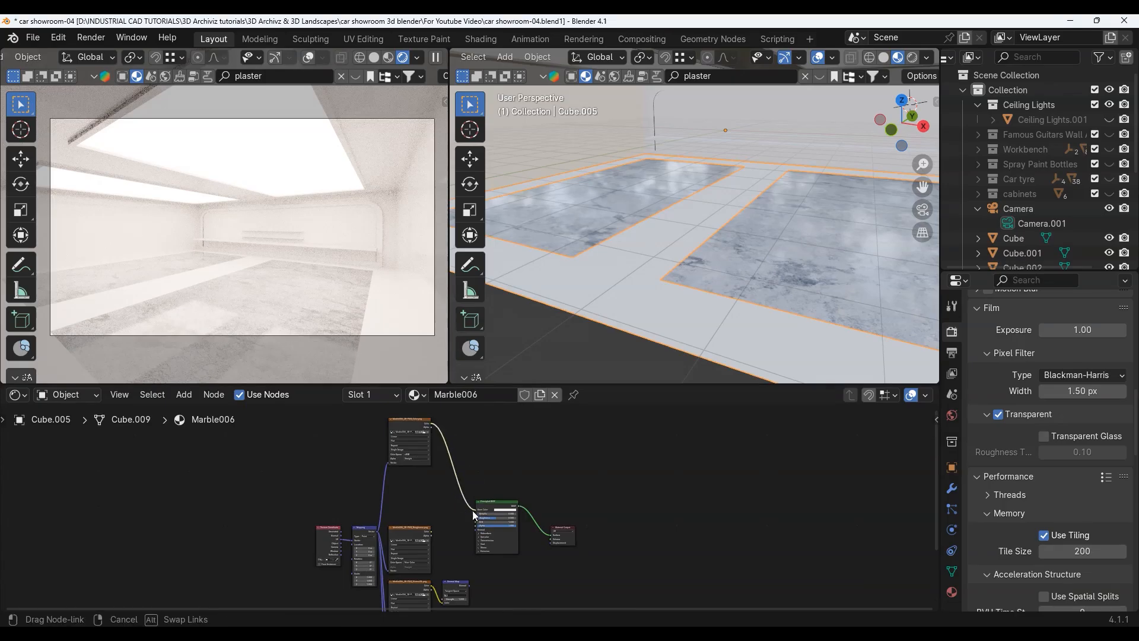
drag(475, 517, 475, 473)
scroll(492, 569, up, 2)
scroll(476, 504, up, 3)
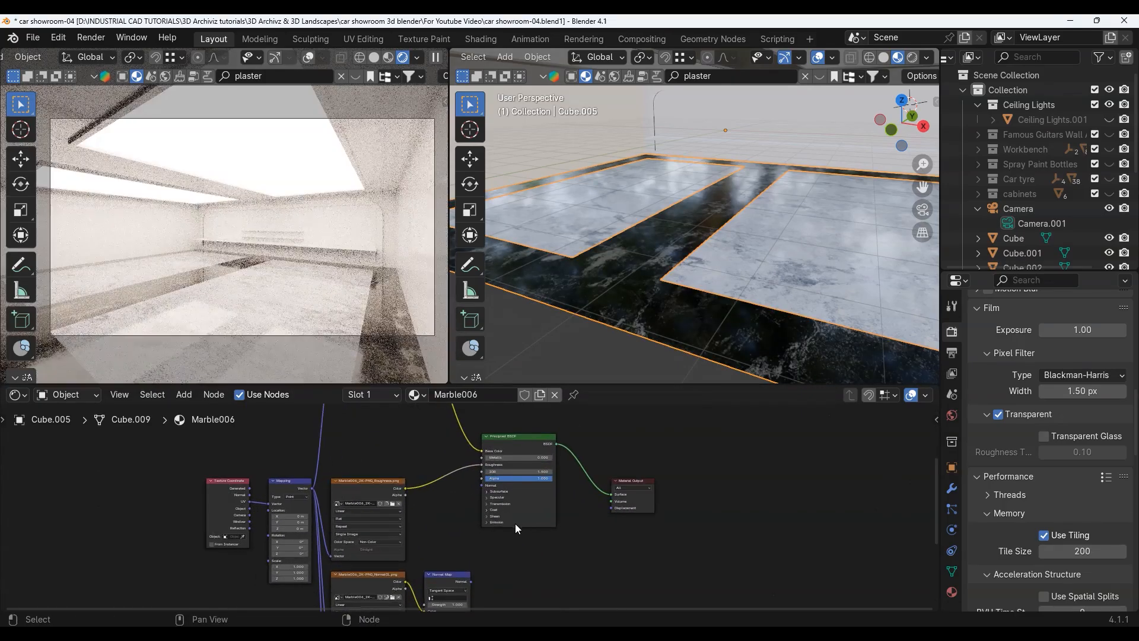
Step: Link Marble006's Normal Map to the Principled BSDF's Normal and its Displacement node to the Material Output's Displacement
middle_drag(515, 524, 511, 461)
drag(480, 435, 478, 468)
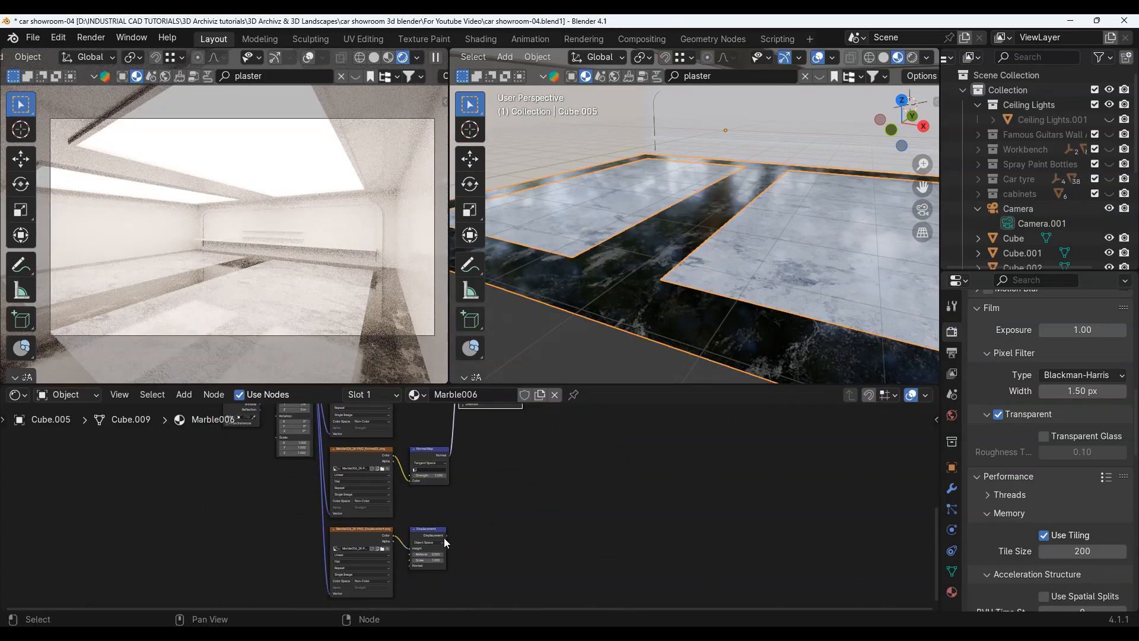
middle_drag(444, 537, 433, 576)
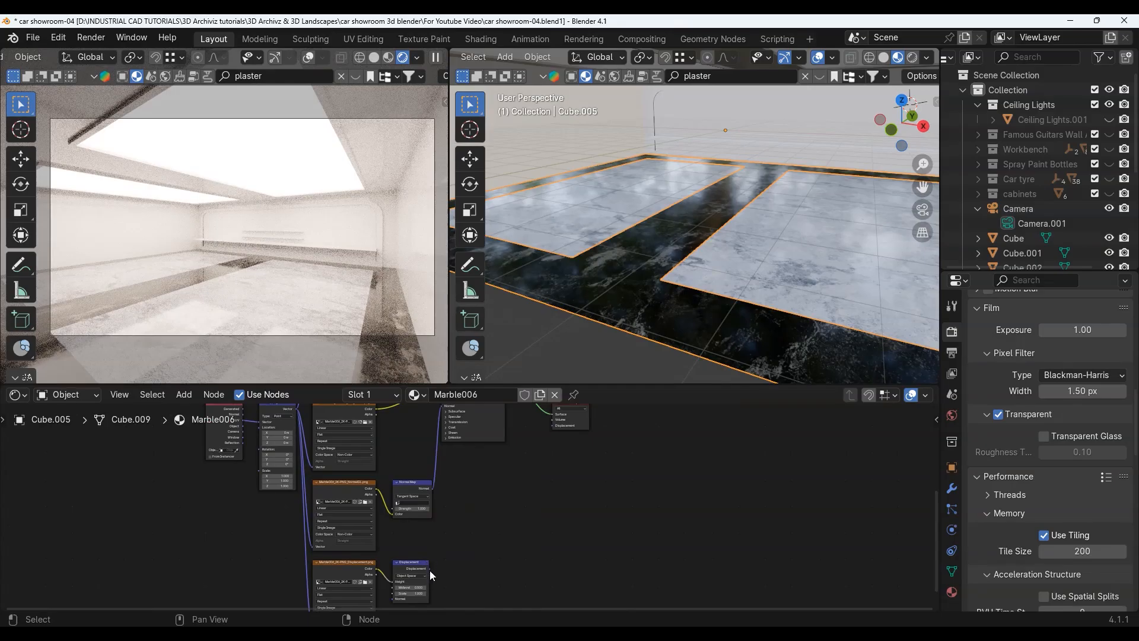
drag(545, 436, 545, 434)
scroll(546, 440, down, 3)
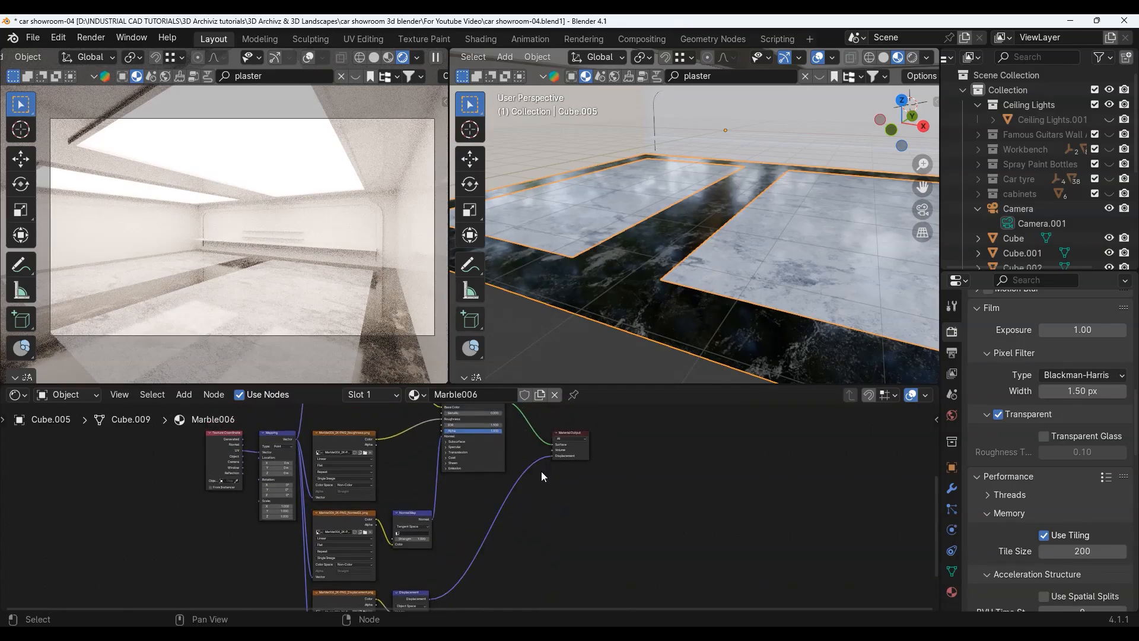
Step: Examine the dark marble floor border up close in the material preview and in the camera render
scroll(709, 244, up, 5)
scroll(264, 267, up, 10)
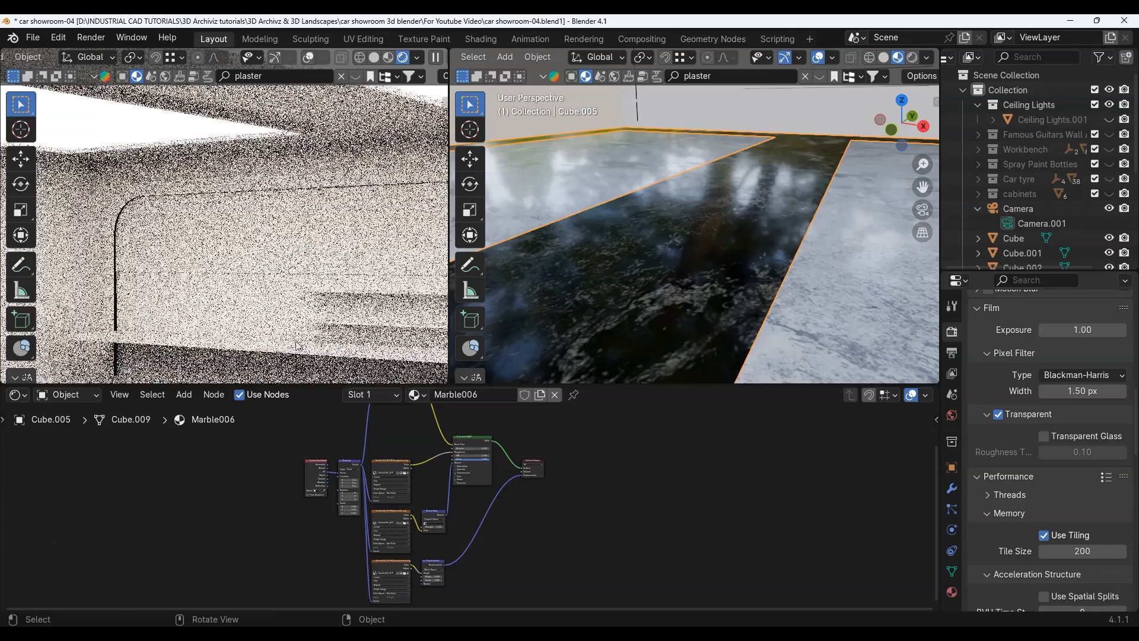
mouse_move(298, 346)
shift+middle_down()
mouse_move(298, 232)
mouse_move(285, 224)
mouse_move(300, 324)
shift+middle_up()
scroll(286, 228, down, 4)
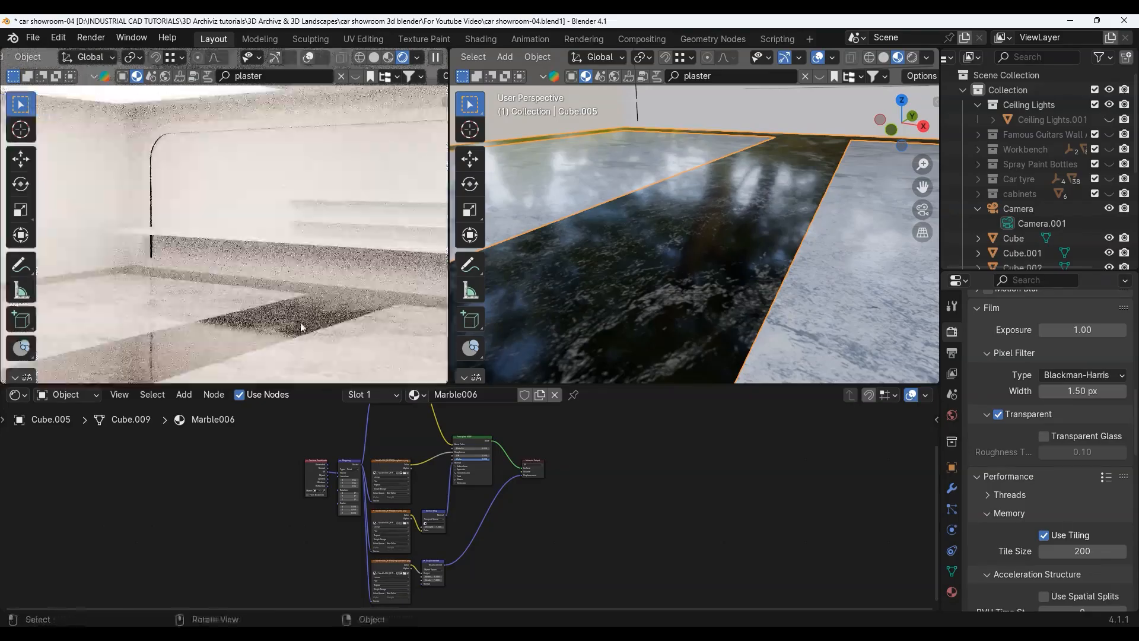
scroll(303, 324, up, 1)
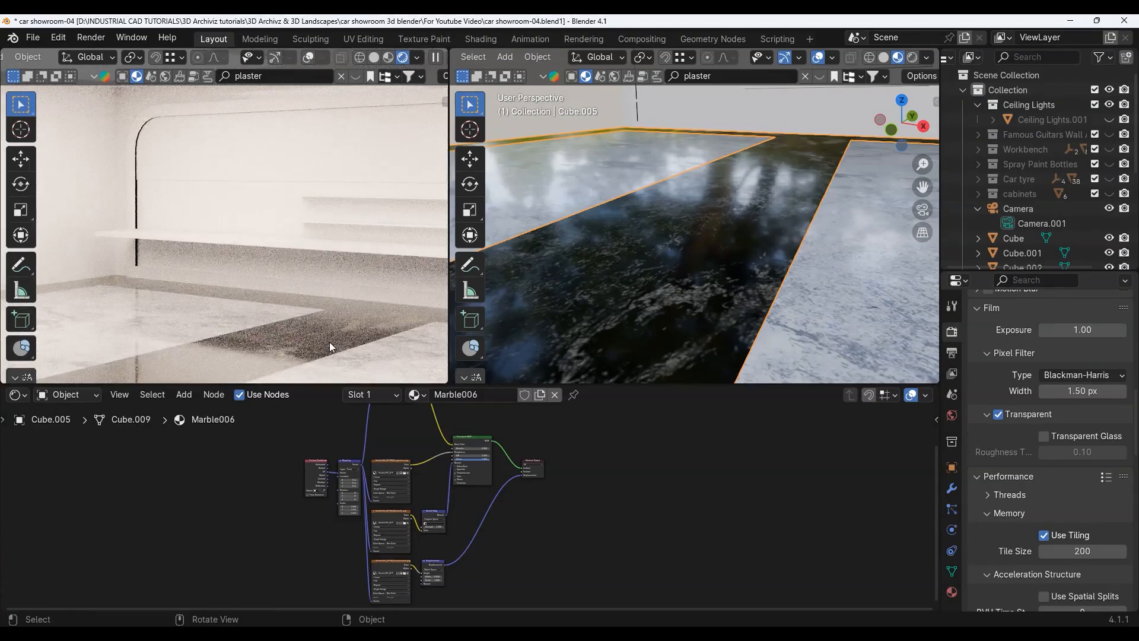
middle_drag(317, 325, 233, 241)
scroll(234, 241, up, 6)
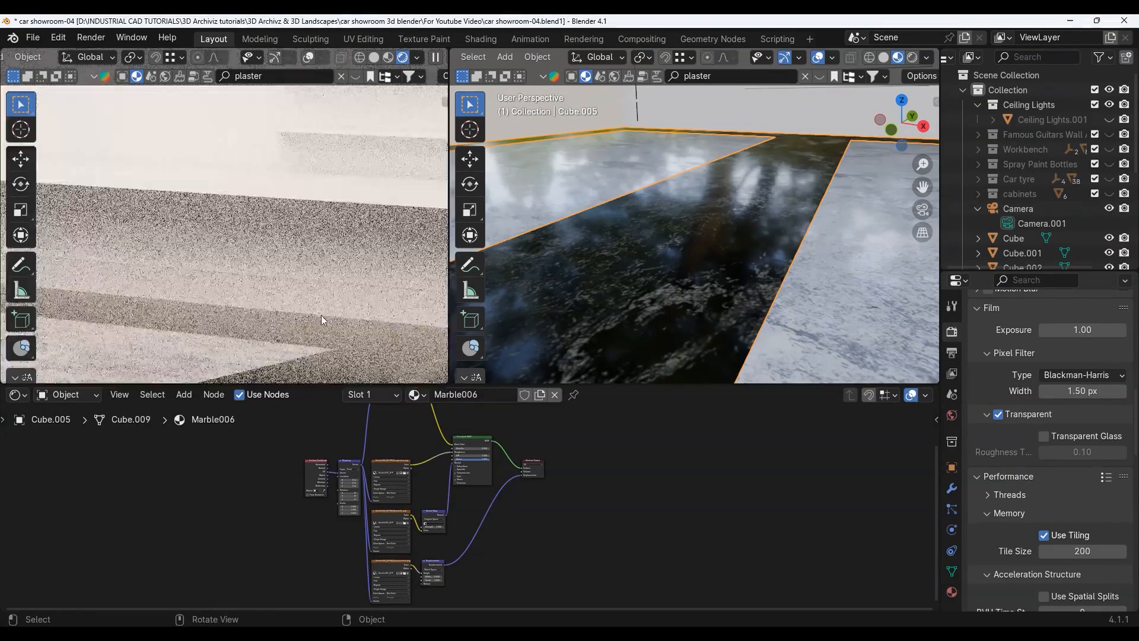
scroll(298, 237, down, 7)
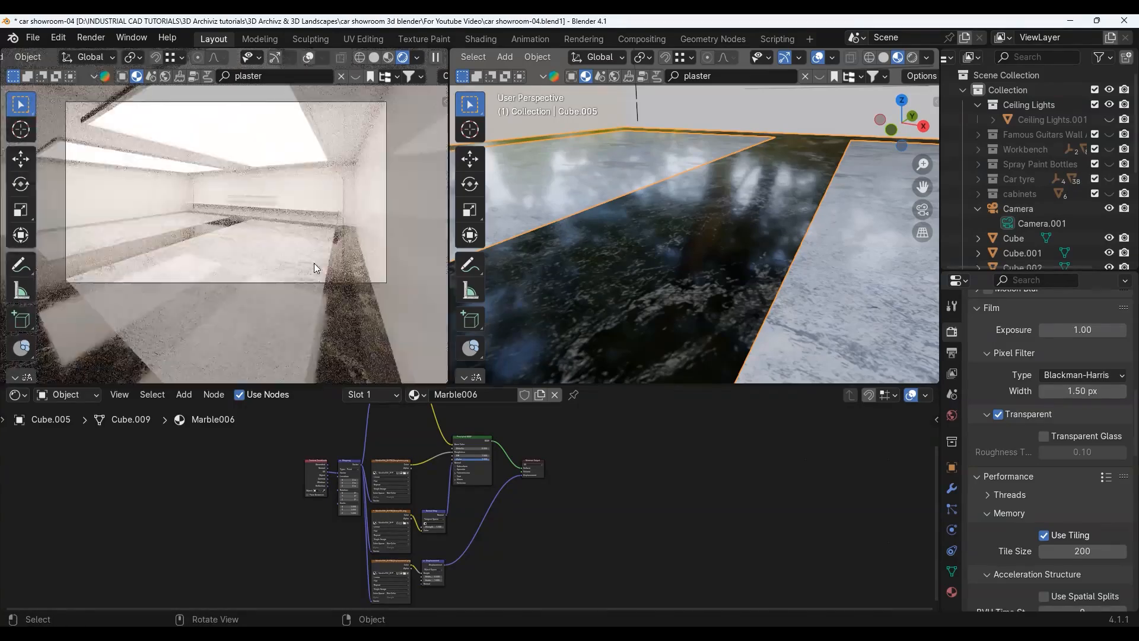
key(KP_0)
shift+middle_drag(315, 300, 325, 311)
scroll(324, 308, up, 1)
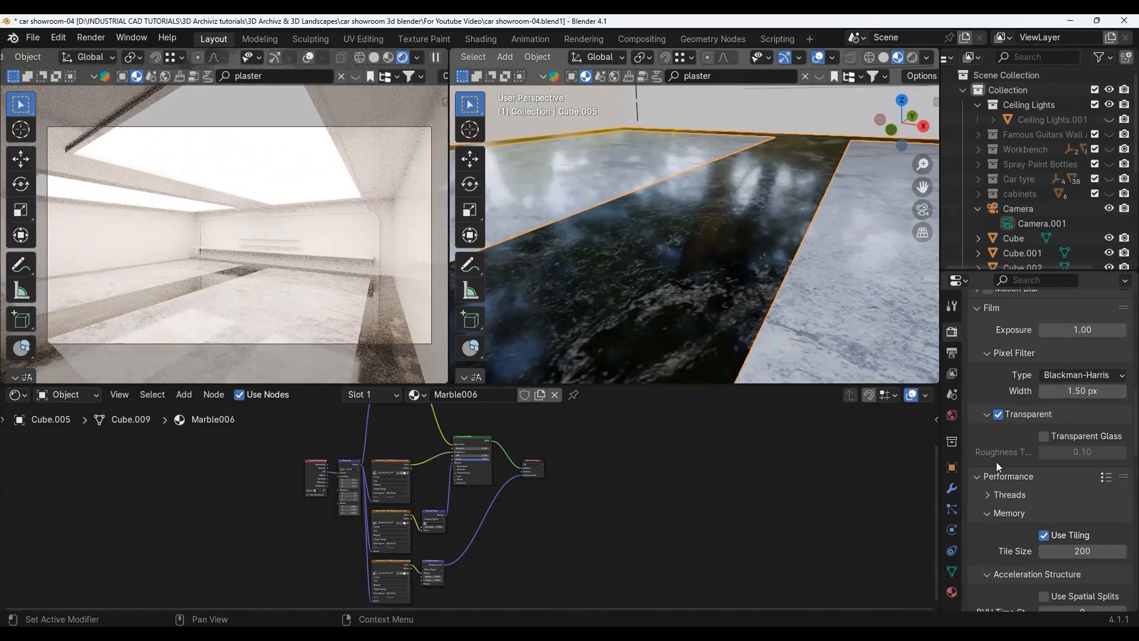
Step: Turn on denoising for the viewport in the Cycles render sampling settings
click(952, 352)
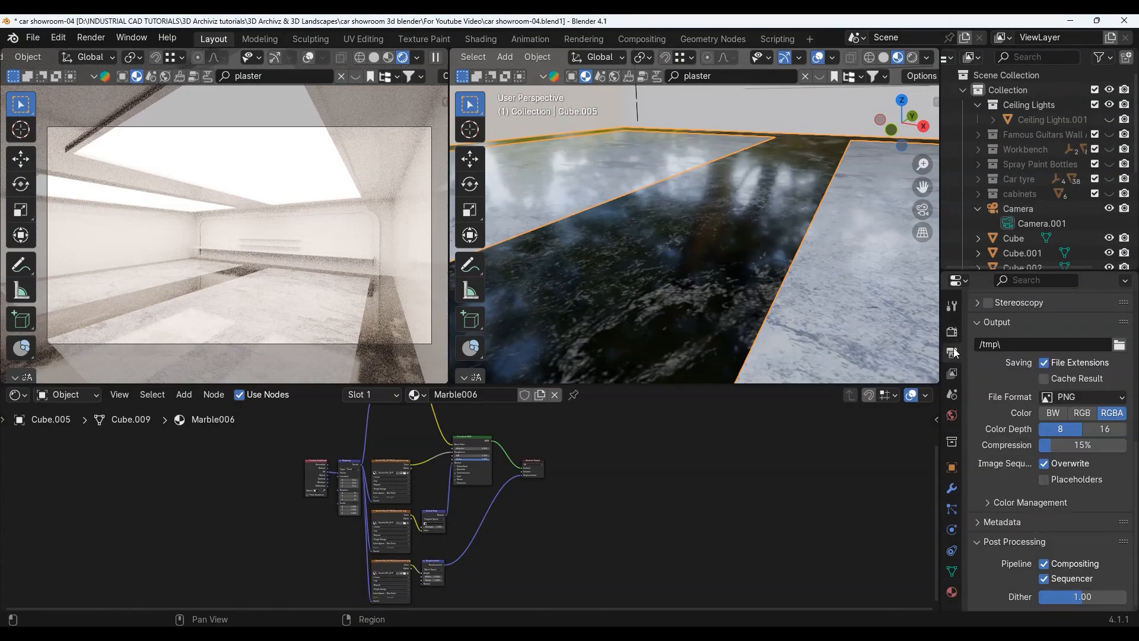
click(952, 331)
scroll(1036, 458, up, 5)
scroll(1036, 462, down, 1)
scroll(1036, 458, down, 1)
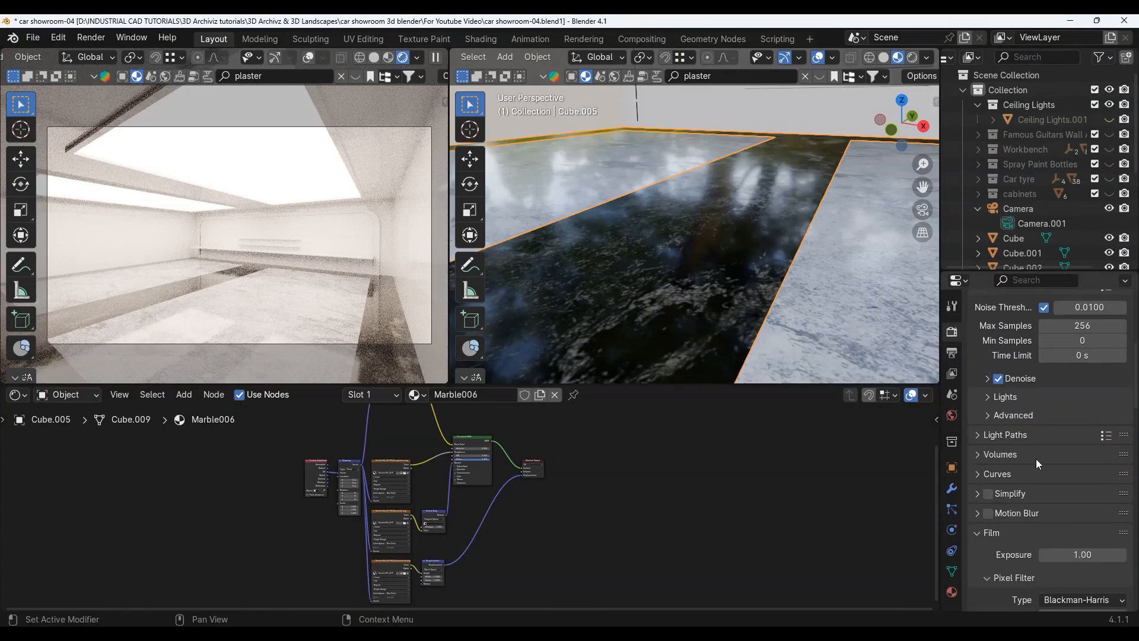
scroll(1036, 458, up, 7)
scroll(997, 470, up, 1)
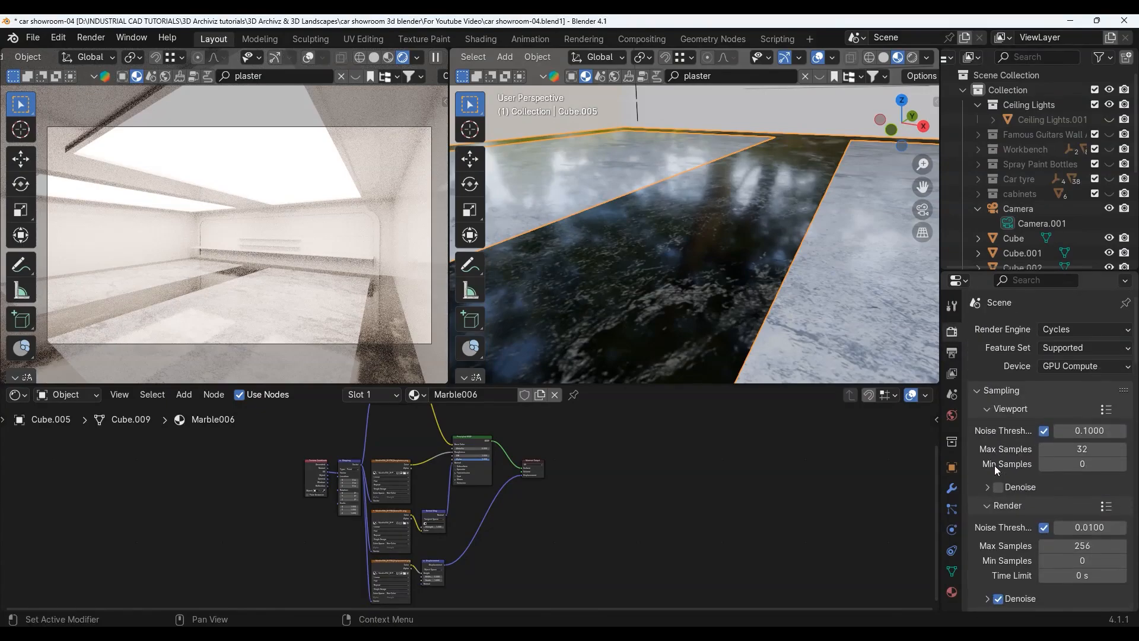
click(999, 488)
click(1000, 488)
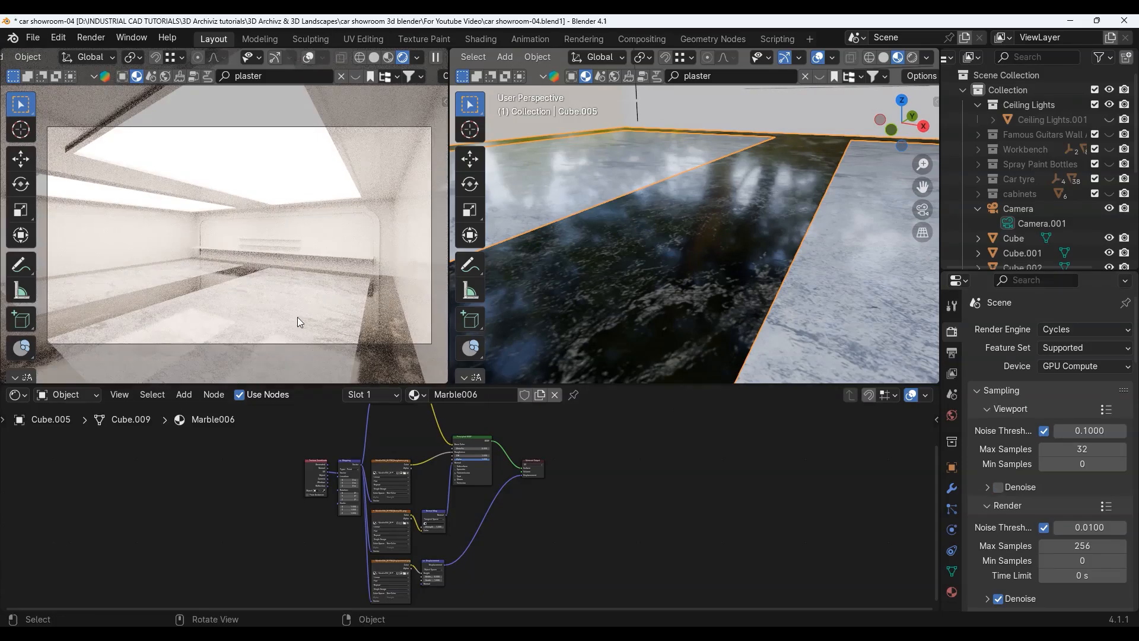
Step: Inspect the back wall and floor with viewport denoising on, and turn viewport denoising back off
middle_drag(342, 249, 344, 250)
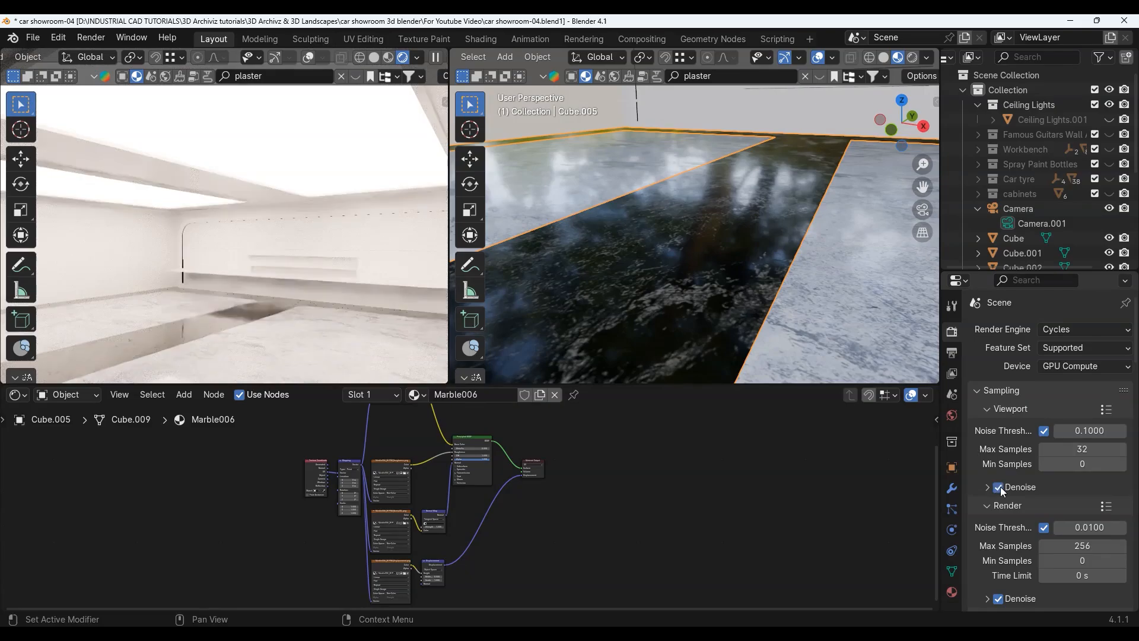
scroll(293, 283, up, 5)
scroll(293, 284, down, 5)
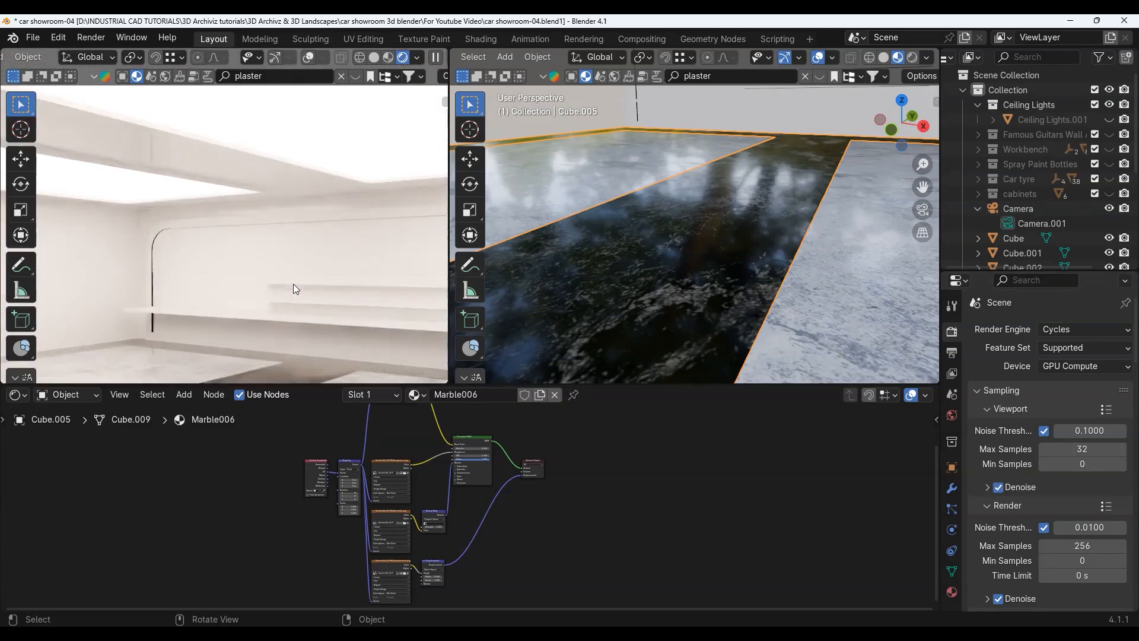
shift+middle_drag(297, 311, 294, 261)
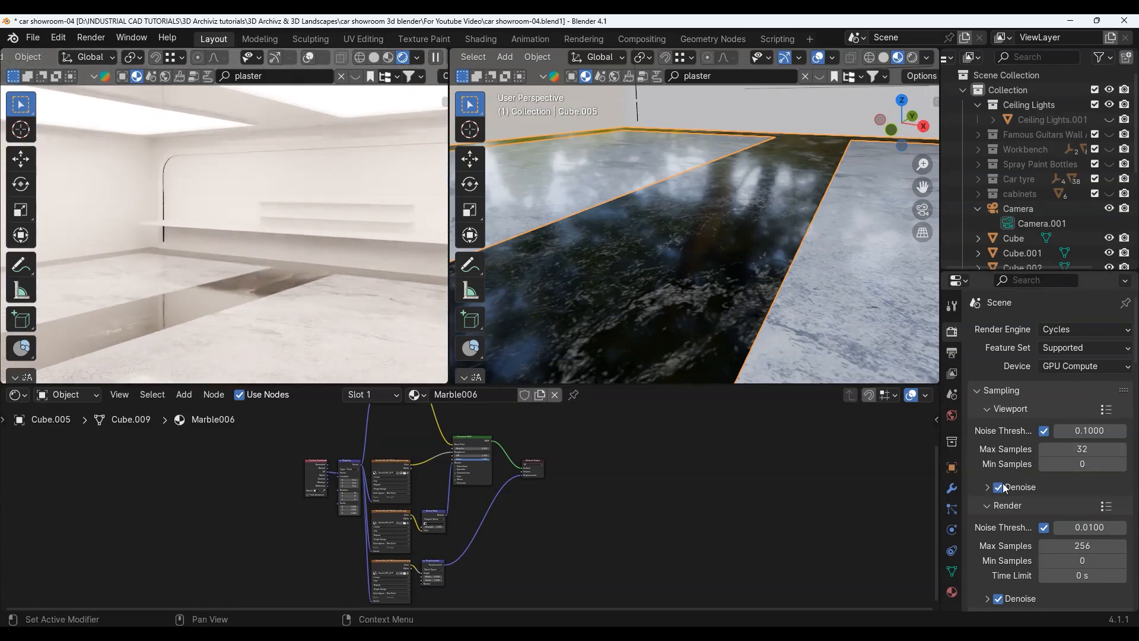
click(999, 487)
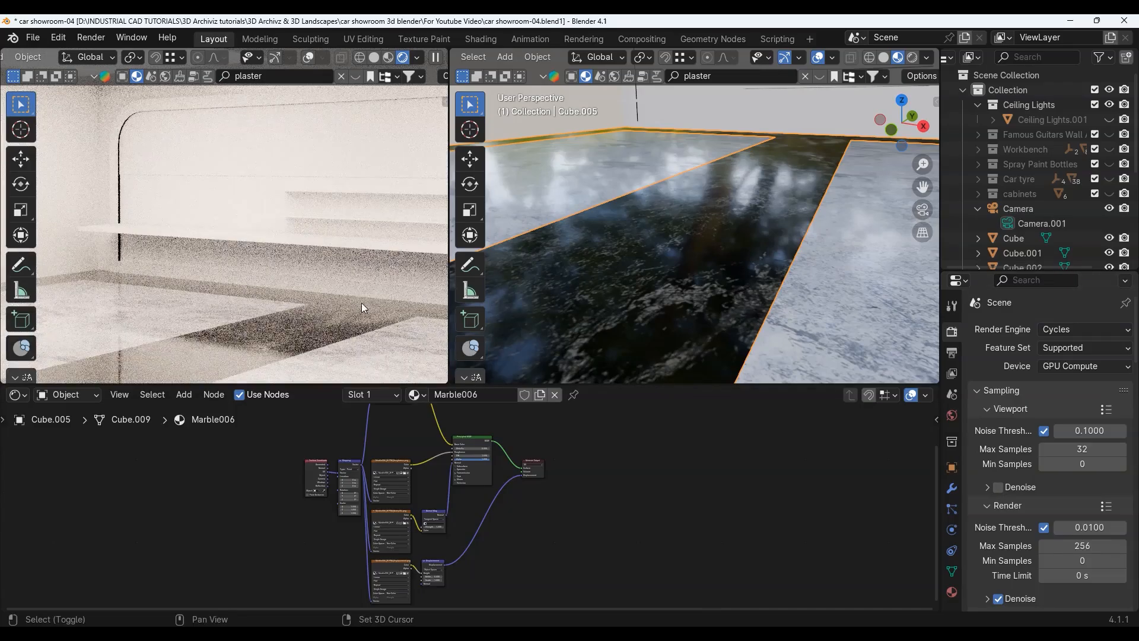
scroll(321, 249, up, 4)
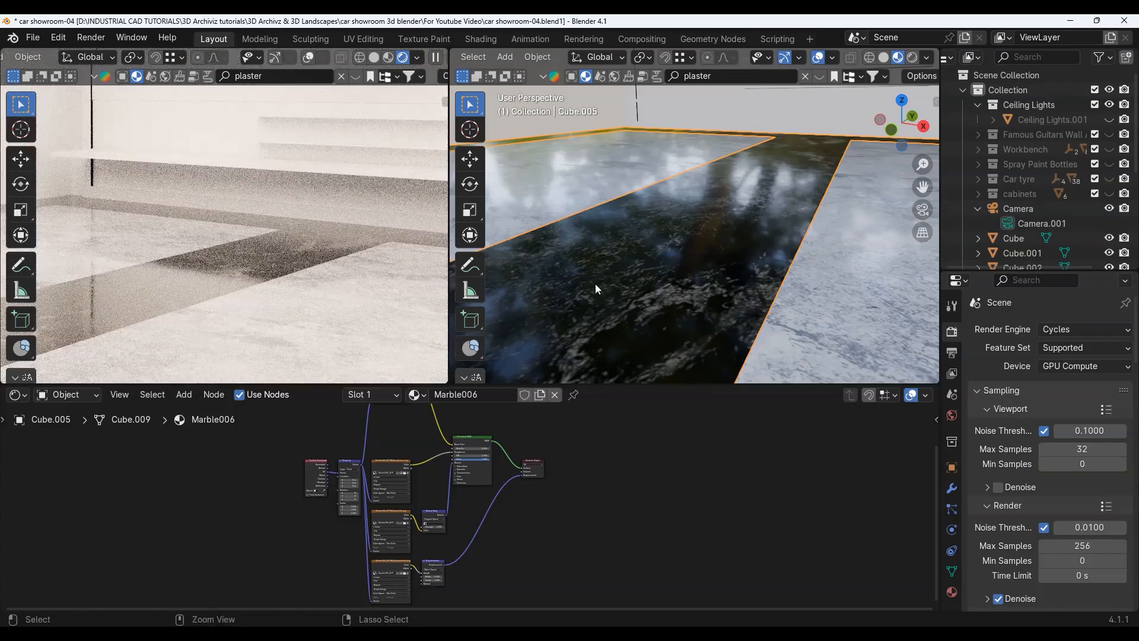
scroll(251, 264, down, 8)
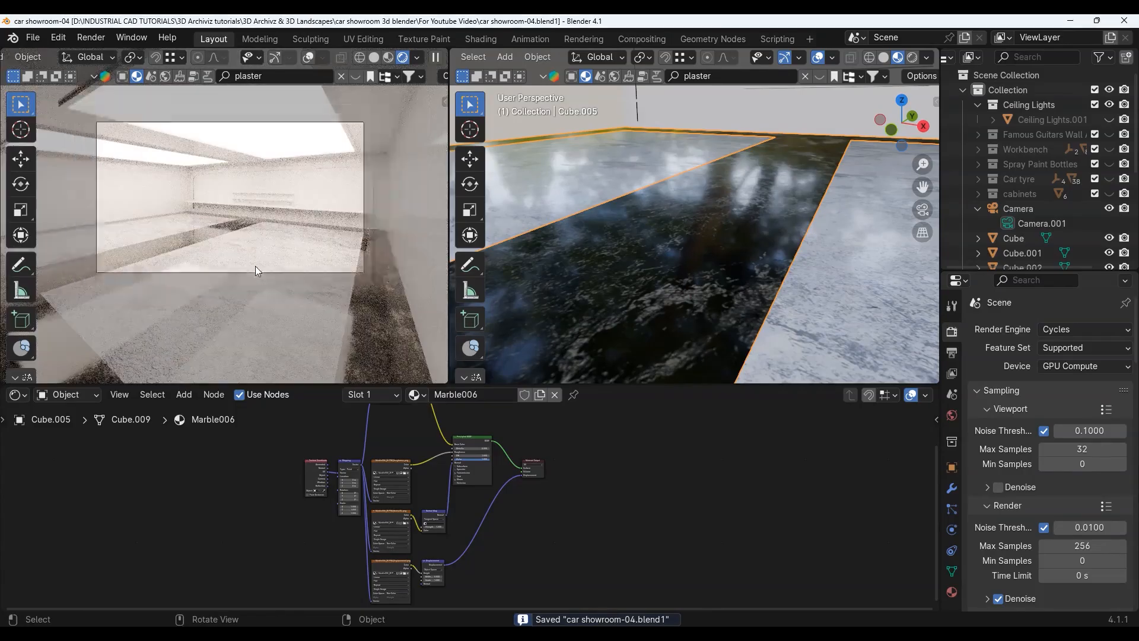
shift+middle_drag(255, 252, 261, 272)
Step: Select the strip light object and link its material's Emission node to the Material Output's Surface
scroll(1095, 233, down, 5)
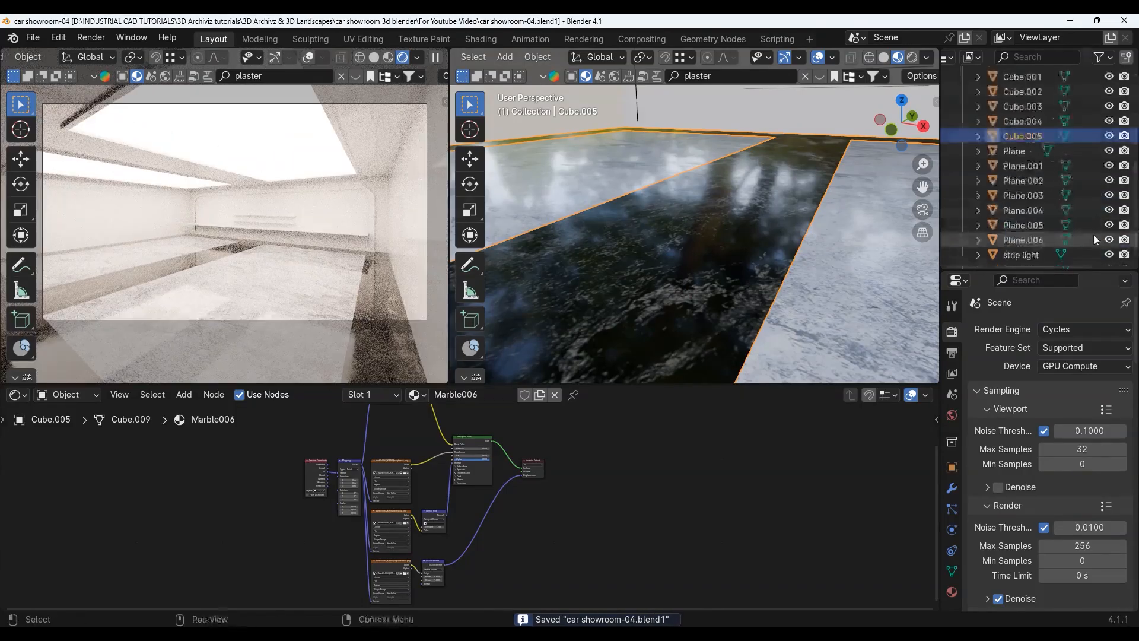
click(1017, 255)
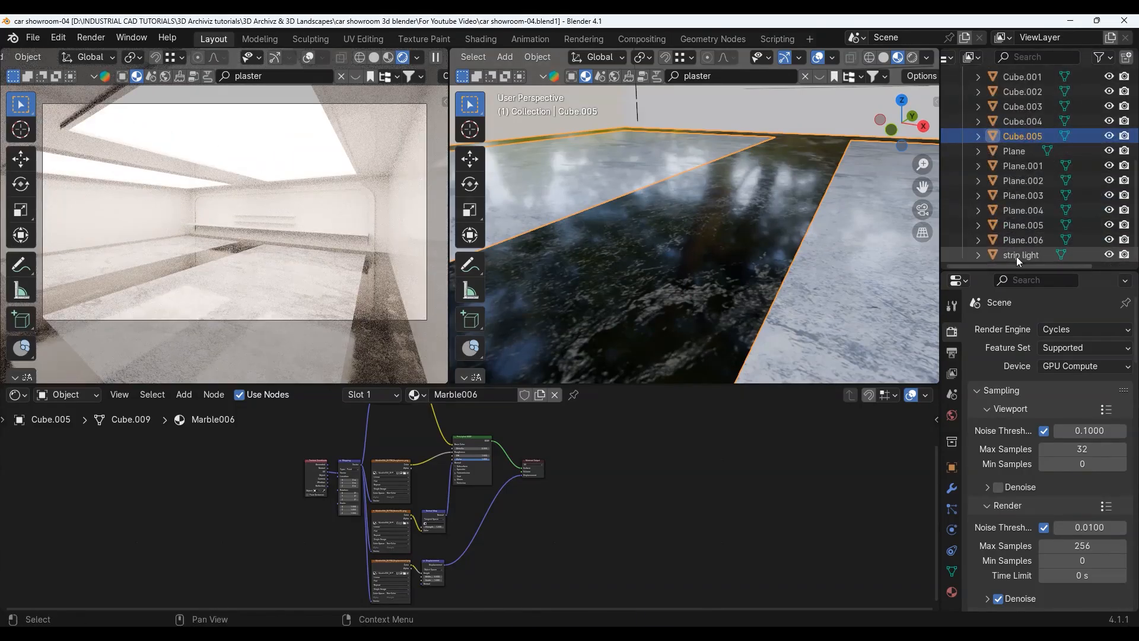
middle_drag(714, 177, 697, 87)
scroll(665, 257, up, 5)
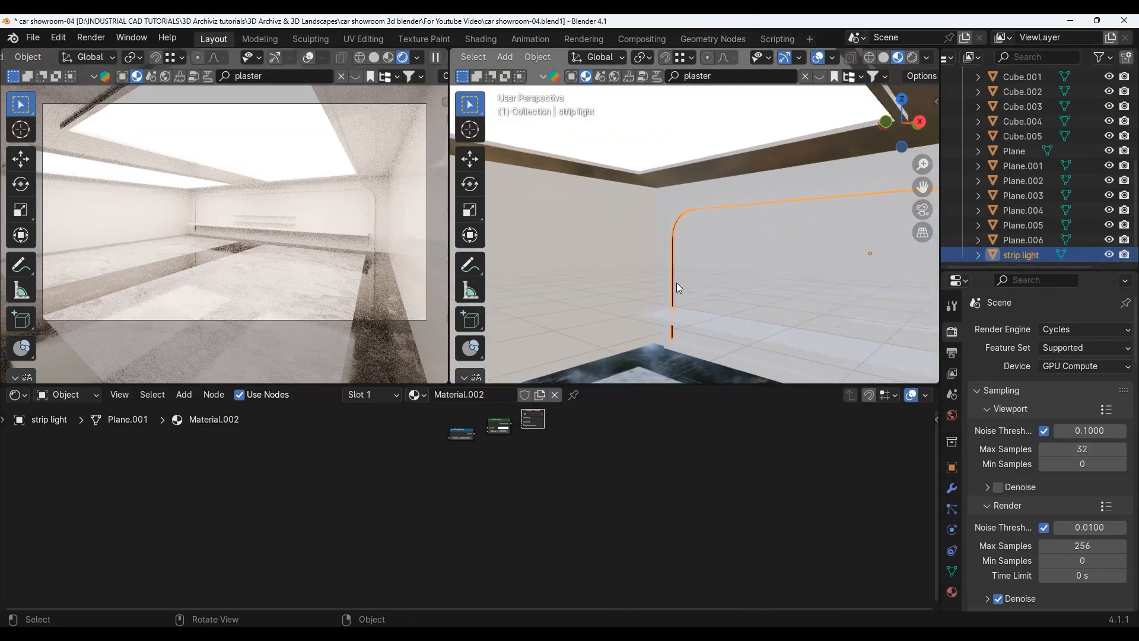
scroll(465, 546, up, 5)
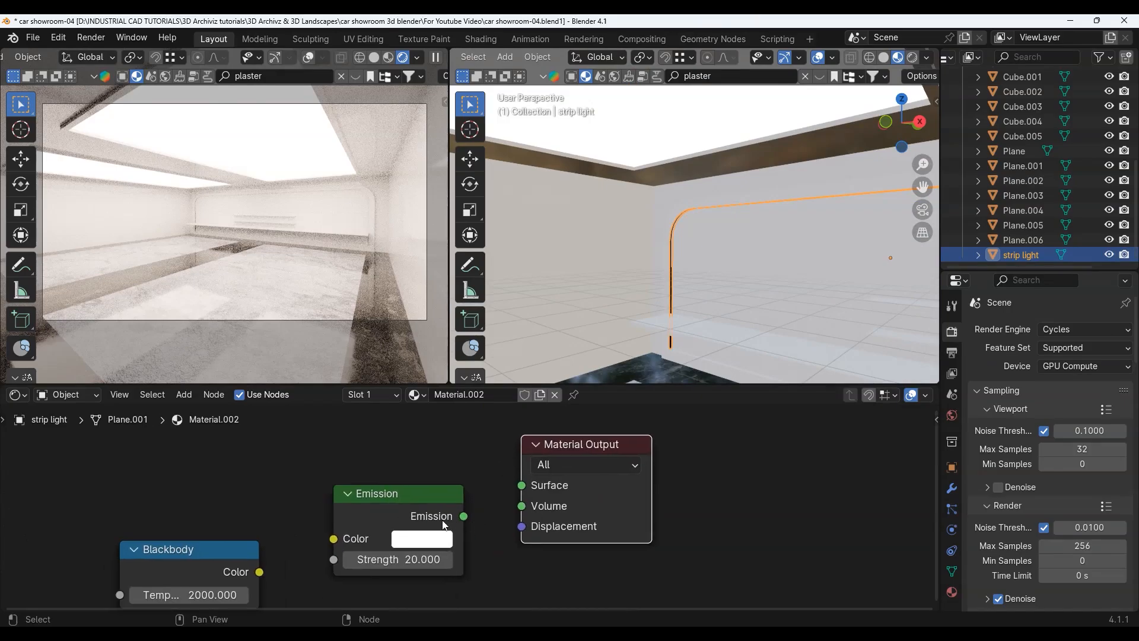
drag(464, 516, 521, 486)
middle_drag(300, 523, 357, 491)
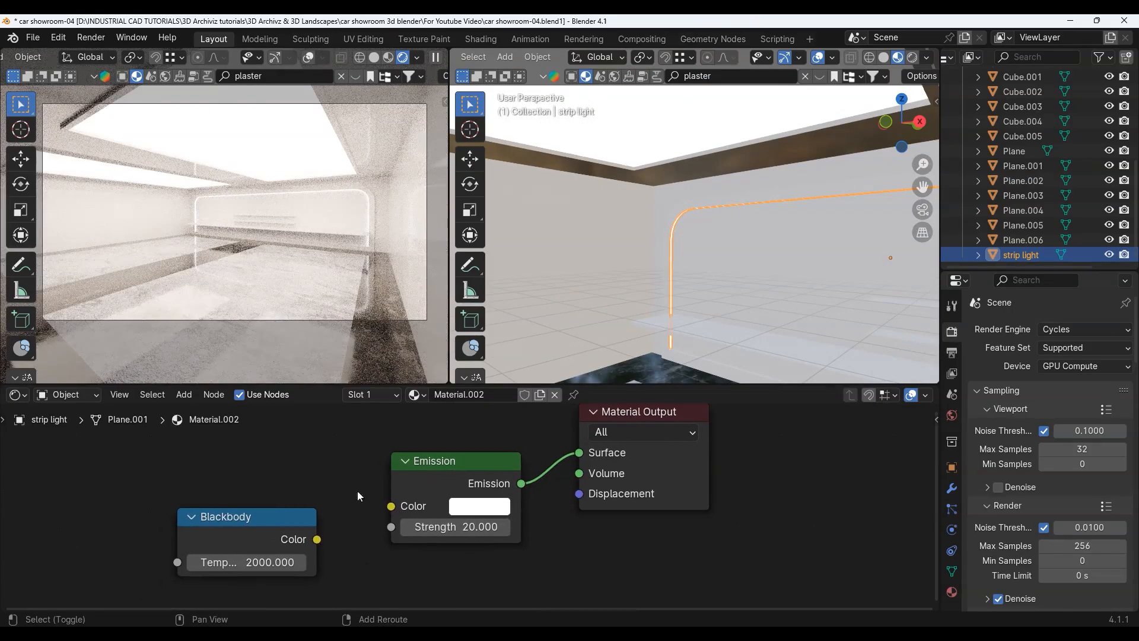
Step: Link the Blackbody node's Color output to the Emission node's Color input in the strip light material
drag(396, 506, 394, 506)
scroll(244, 568, up, 6)
middle_drag(236, 578, 309, 539)
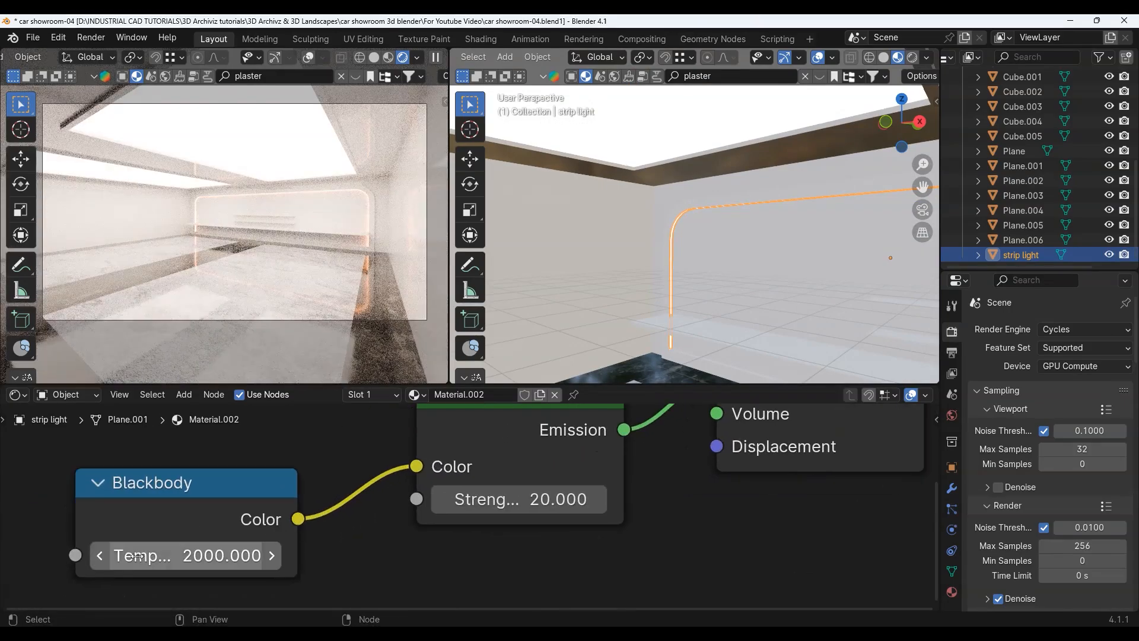
scroll(538, 522, down, 3)
middle_drag(537, 522, 457, 537)
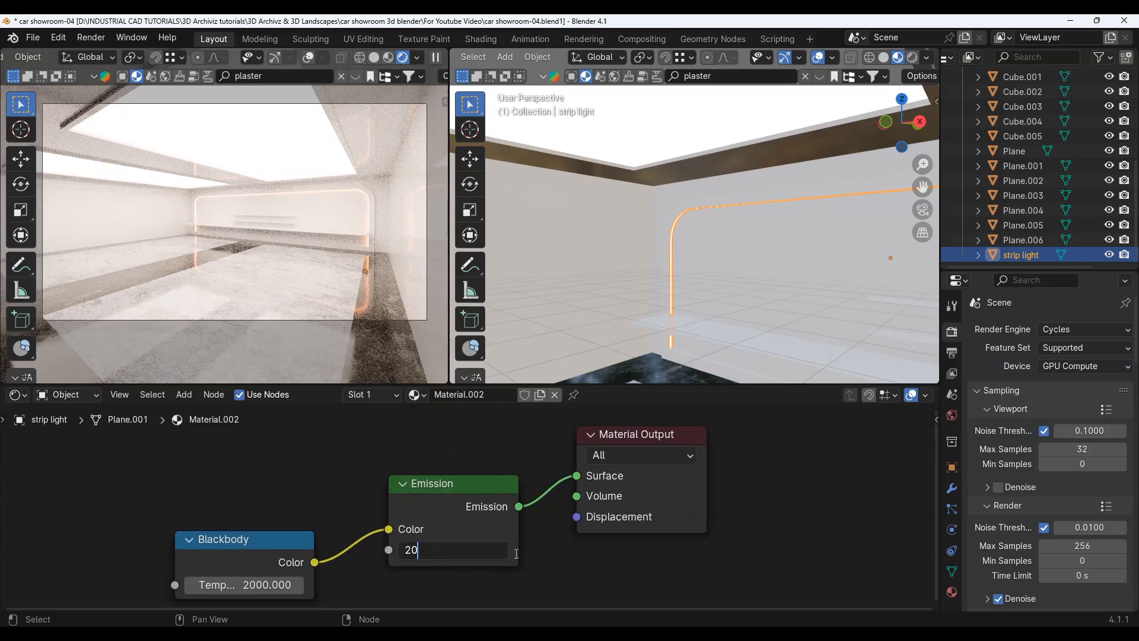
Step: Examine the strip light's glow around the rounded back-wall panel in the room view and the camera render
click(749, 263)
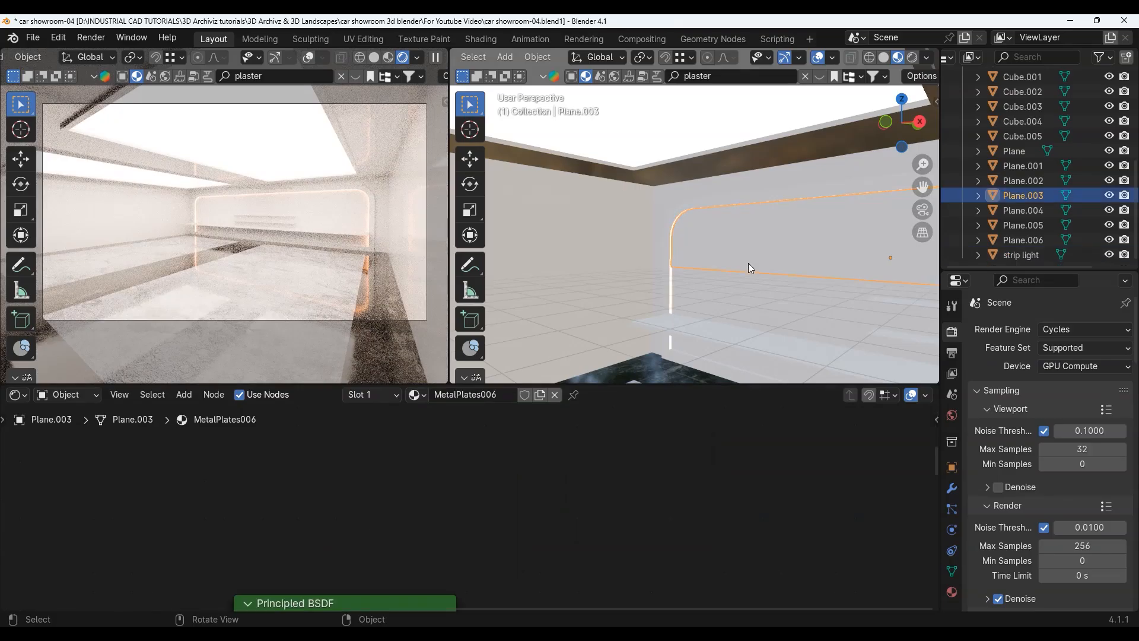
scroll(736, 255, down, 6)
click(791, 99)
scroll(721, 211, up, 6)
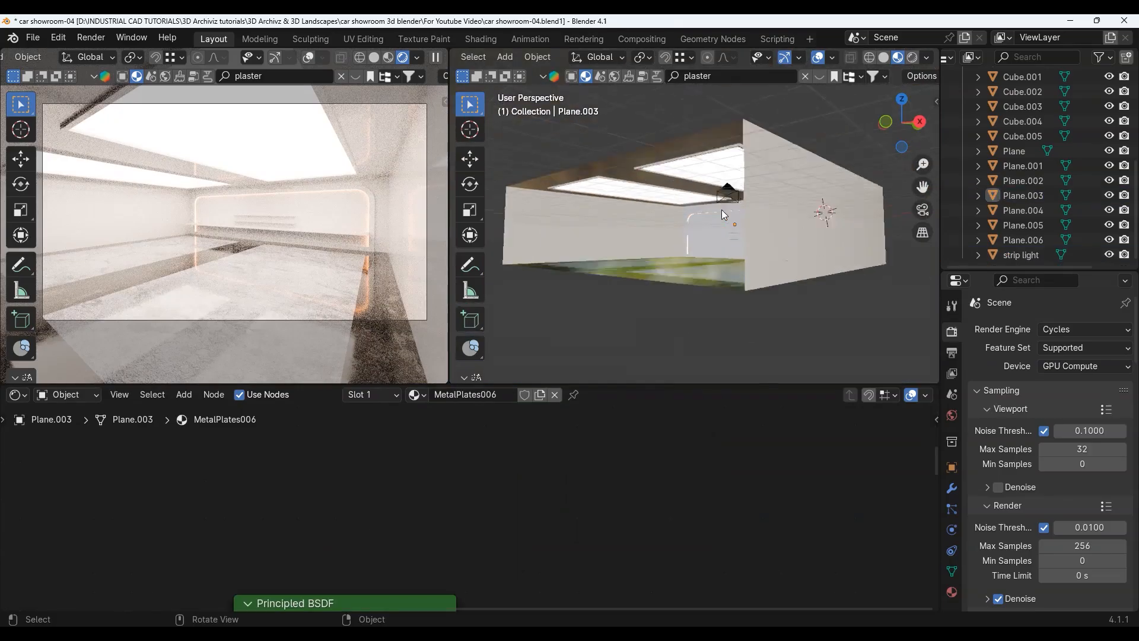
scroll(165, 237, up, 5)
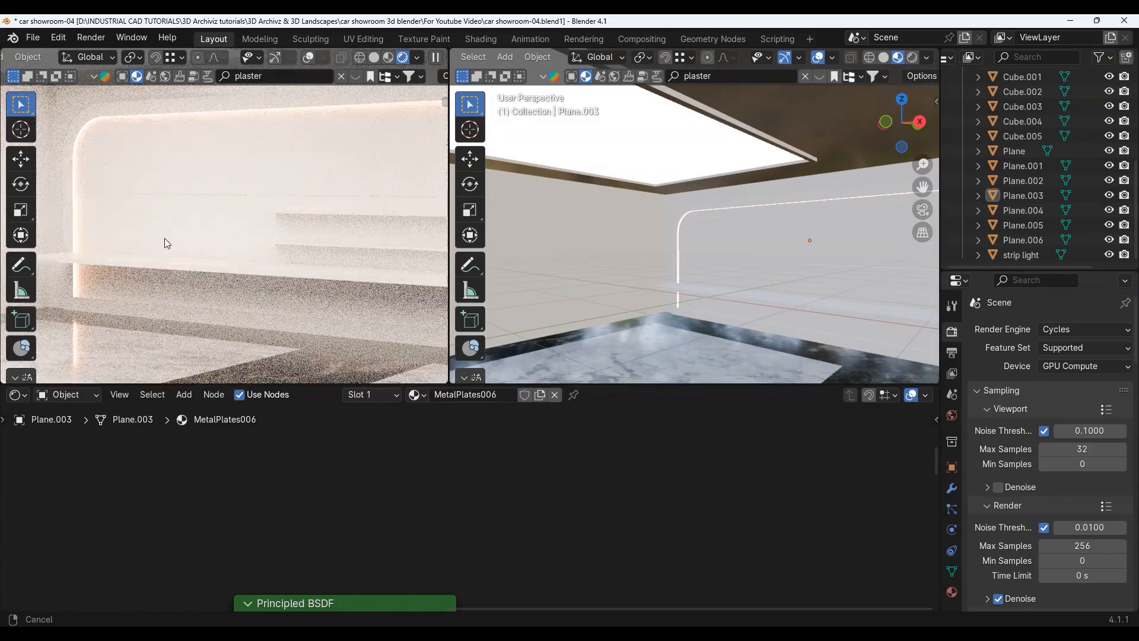
scroll(198, 175, down, 3)
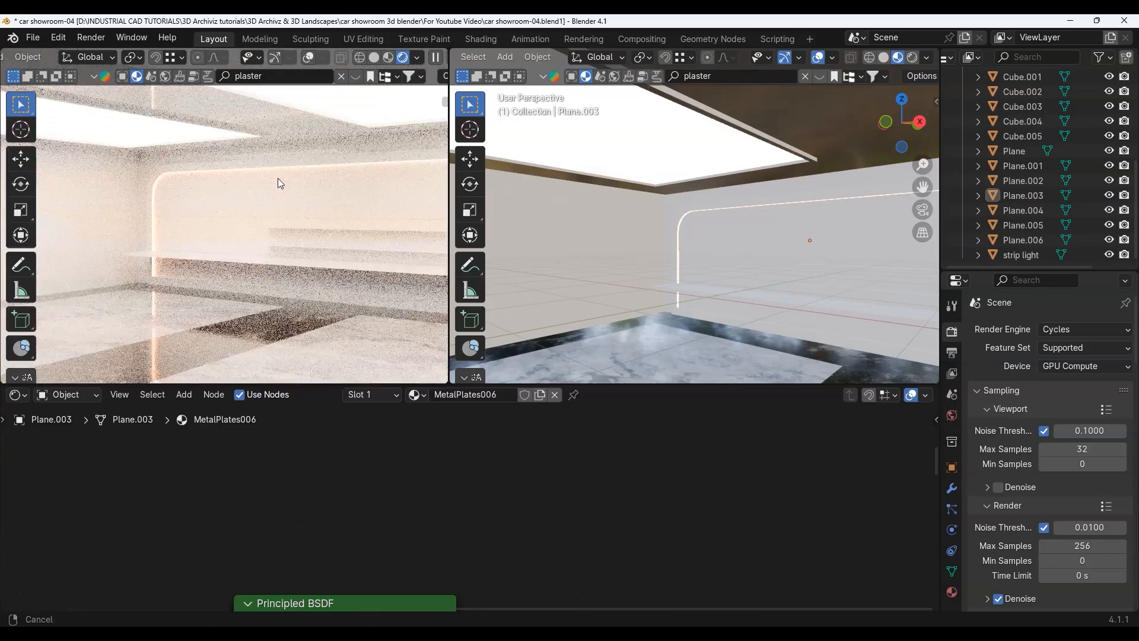
shift+middle_drag(278, 178, 68, 178)
shift+middle_drag(363, 181, 218, 163)
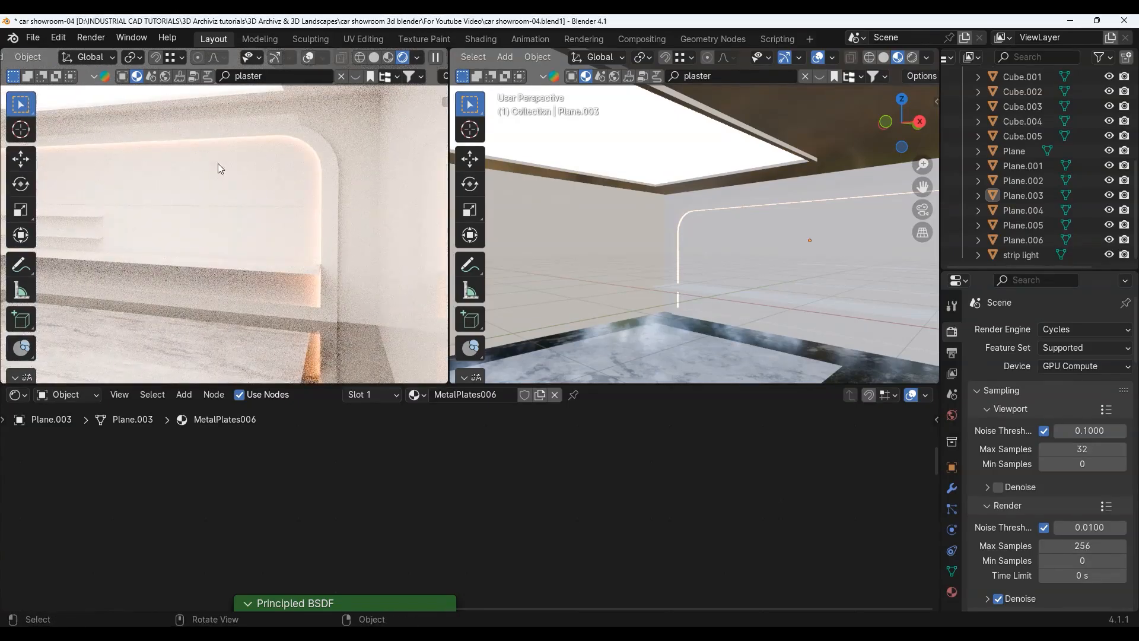
Step: Save the car showroom file with the full camera frame in view
scroll(218, 162, down, 8)
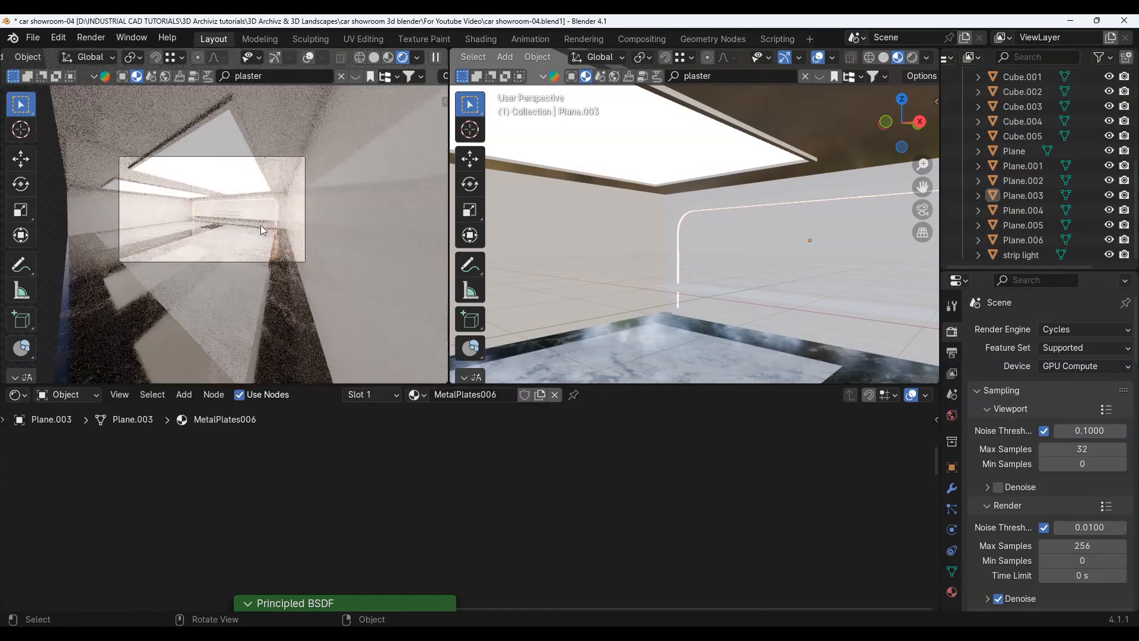
scroll(261, 225, up, 4)
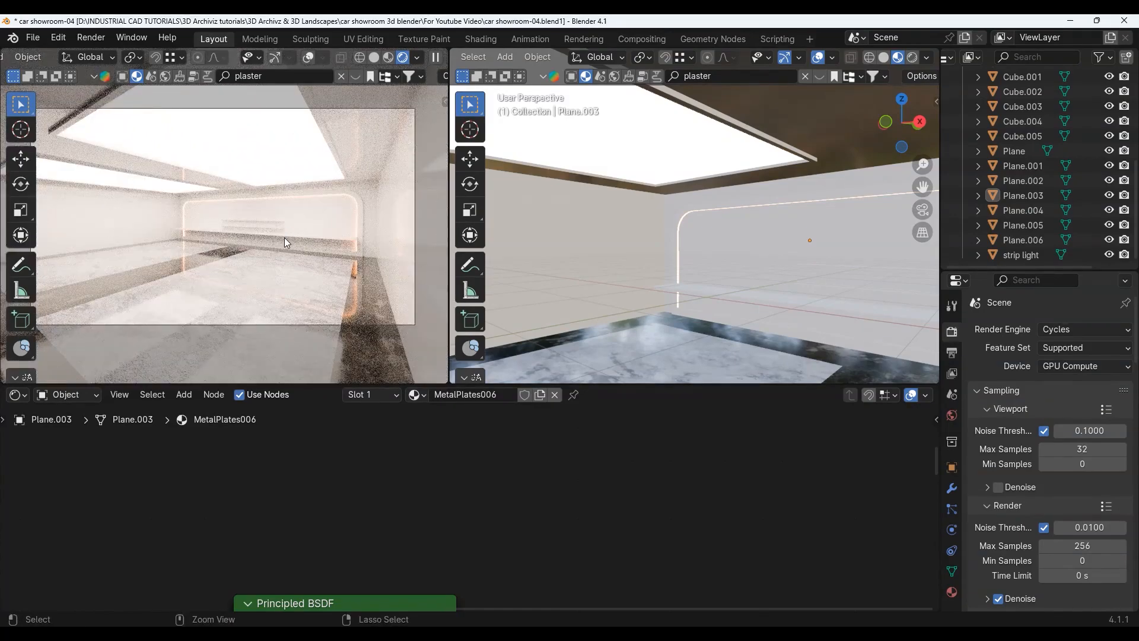
key(ctrl+s)
shift+middle_drag(265, 238, 288, 242)
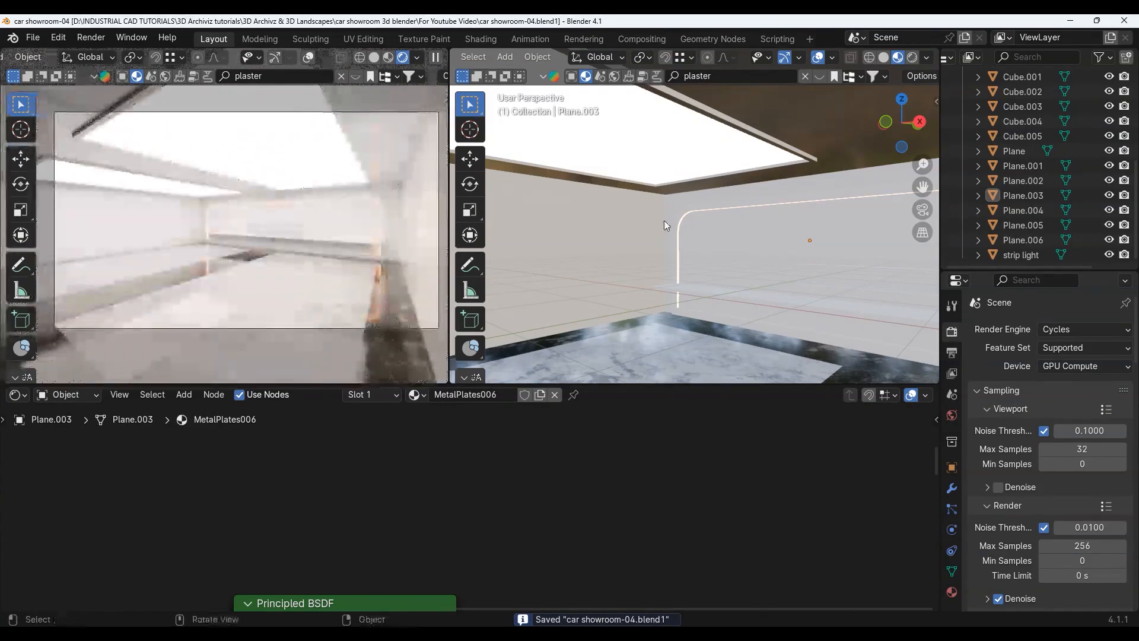
Step: Select the rounded upper back-wall panel to show its MetalPlates006 material nodes
click(754, 236)
scroll(452, 512, down, 5)
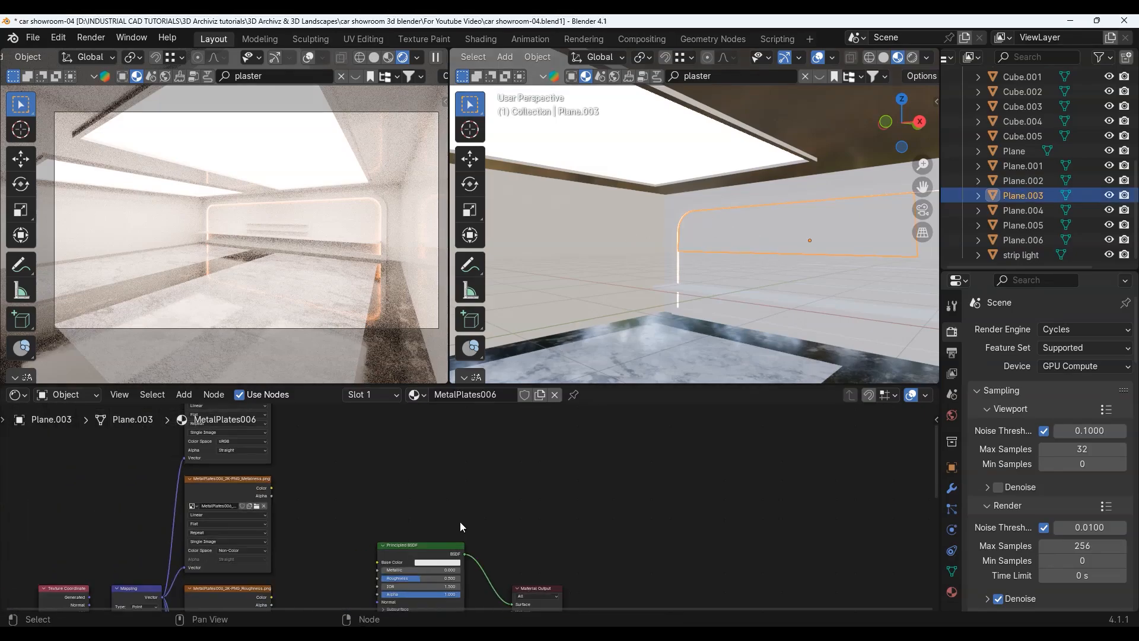
click(622, 625)
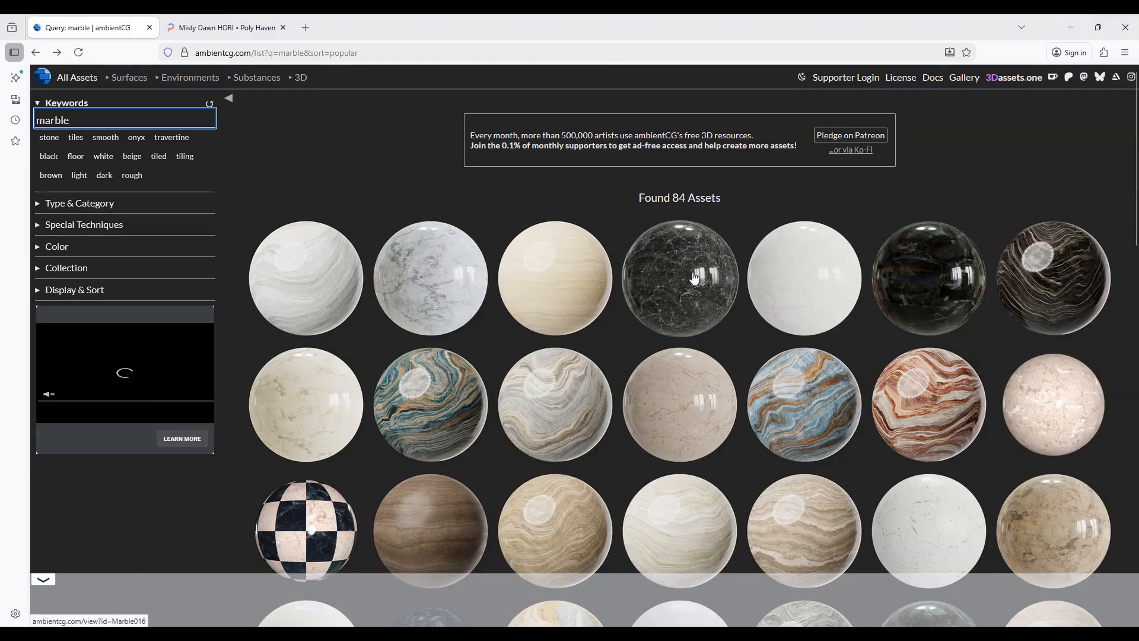
click(1072, 27)
Step: Link the MetalPlates006 color texture's Alpha output to the Principled BSDF's Base Color and the metalness map's Color output to Roughness
scroll(632, 329, up, 2)
scroll(435, 494, up, 5)
middle_drag(435, 492, 515, 551)
scroll(447, 464, up, 2)
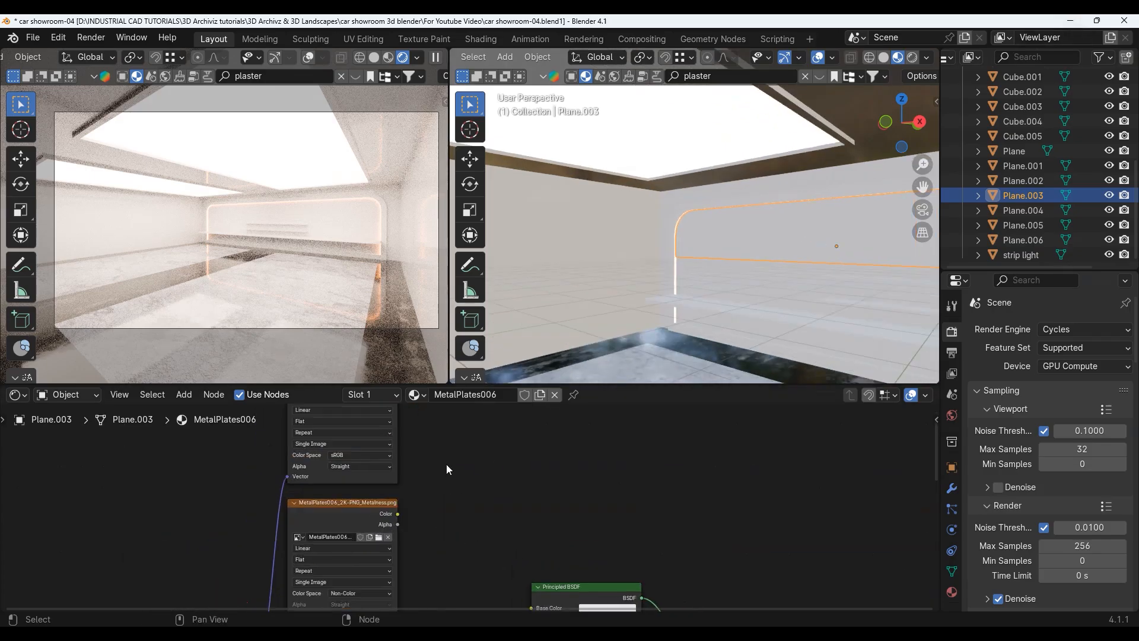
scroll(446, 464, down, 3)
middle_drag(446, 464, 436, 479)
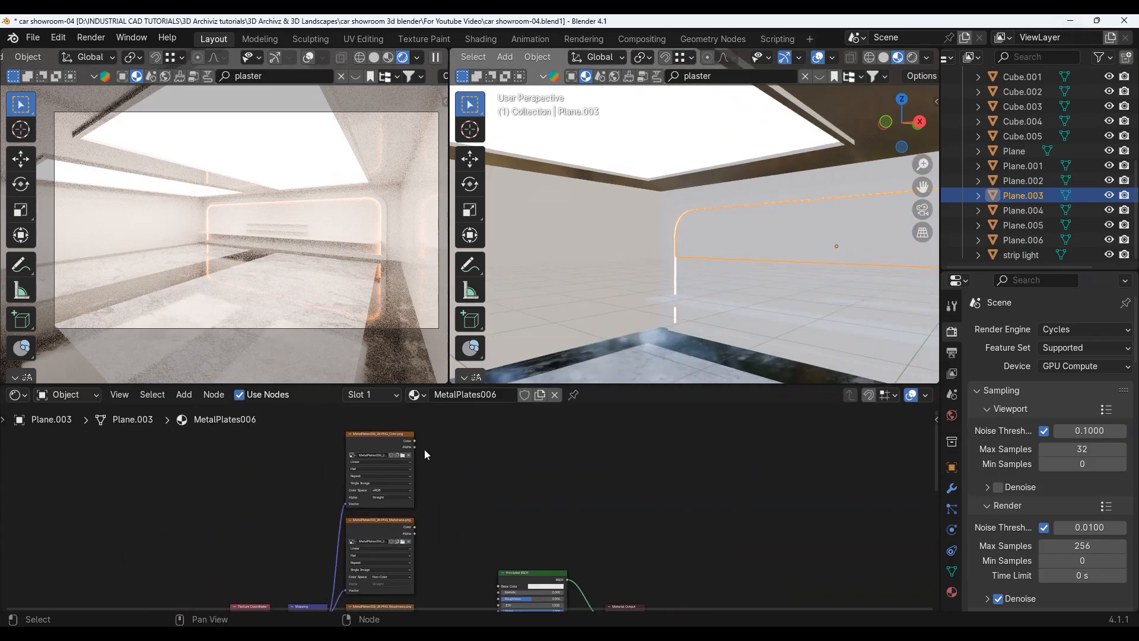
drag(489, 553, 497, 585)
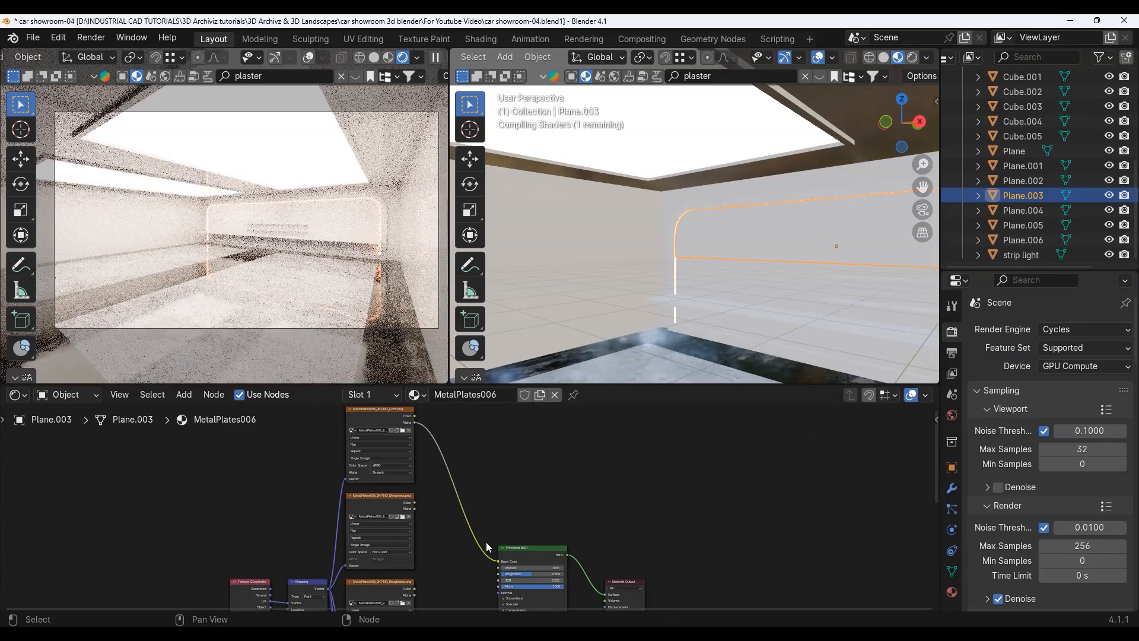
scroll(486, 542, up, 2)
middle_drag(464, 507, 446, 470)
drag(458, 550, 480, 542)
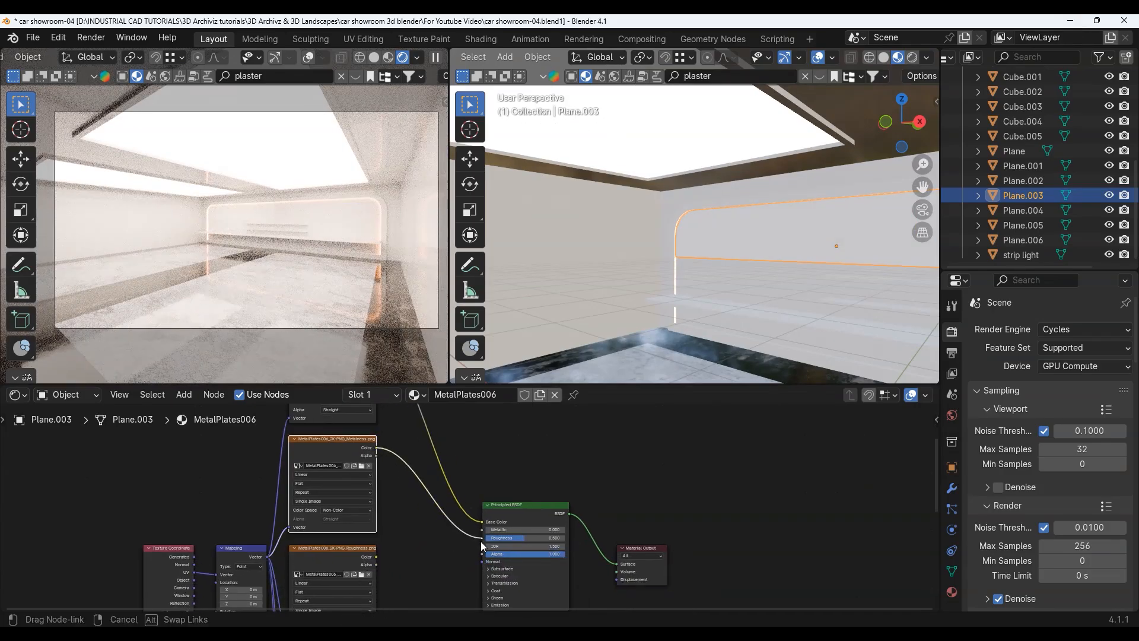
Step: Link the roughness map's Color output to the Principled BSDF's Normal and the Normal Map node to the Material Output's Displacement
scroll(481, 541, down, 1)
middle_drag(386, 560, 383, 516)
drag(488, 522, 488, 521)
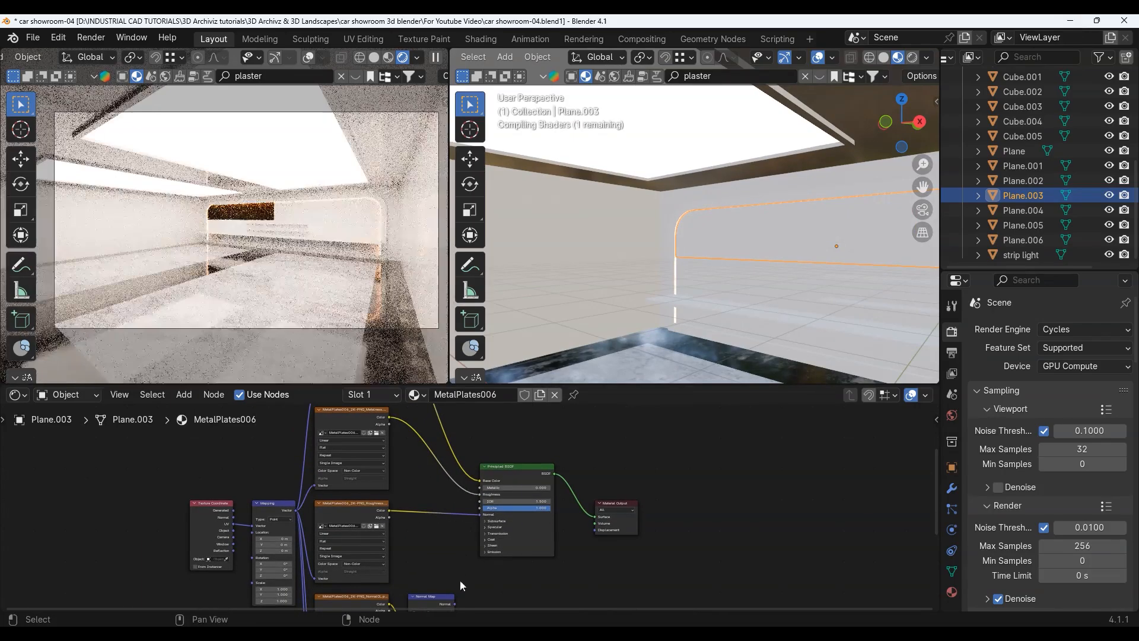
middle_drag(461, 580, 444, 551)
drag(590, 484, 583, 481)
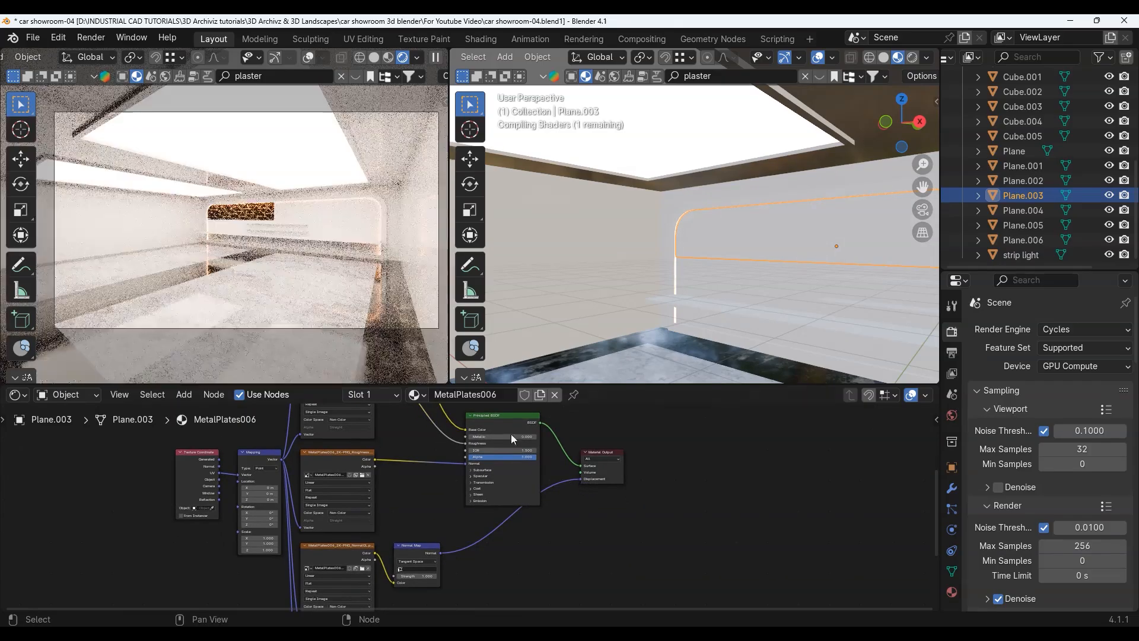
Step: Examine the metal panel's plate pattern in the camera render, both close up and within the full room
scroll(228, 219, up, 11)
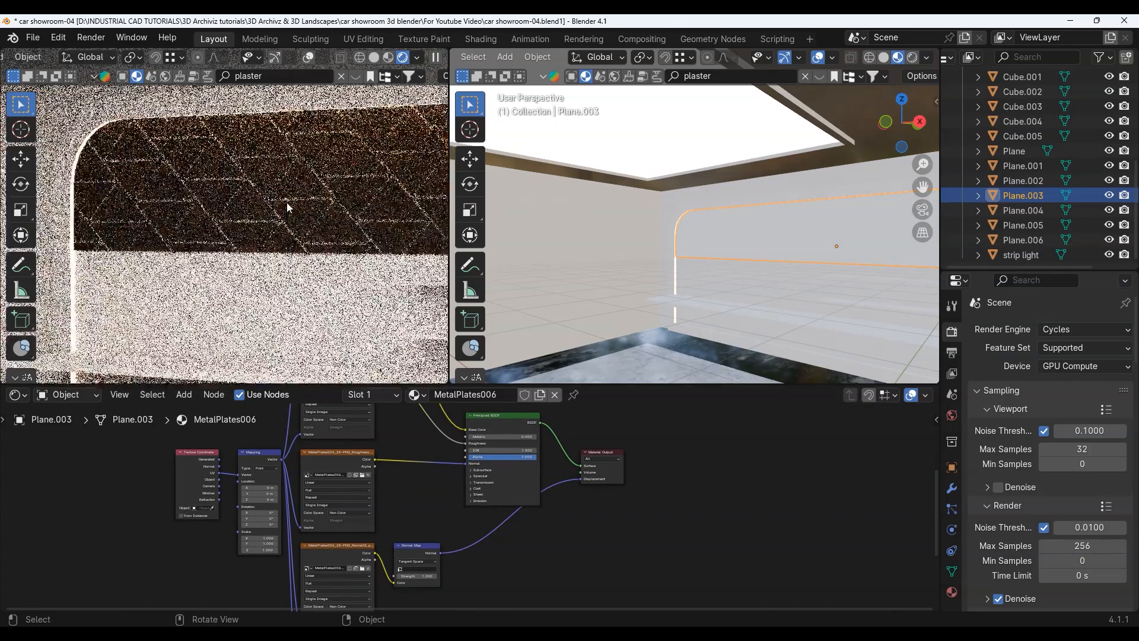
shift+middle_drag(287, 202, 243, 244)
click(261, 291)
scroll(268, 285, down, 6)
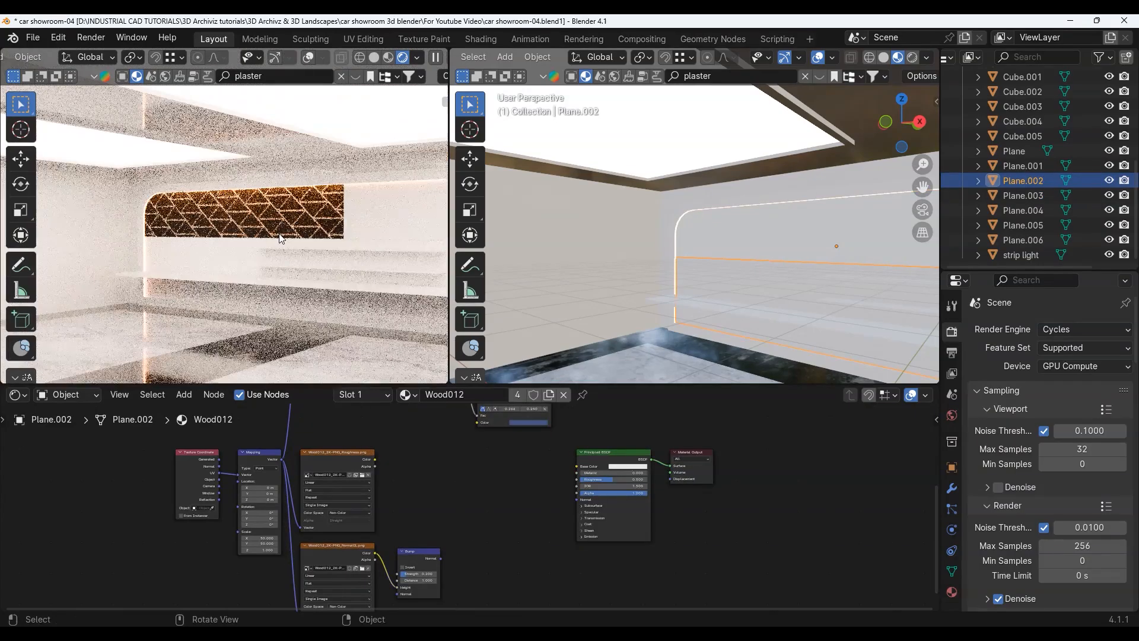
scroll(280, 239, down, 9)
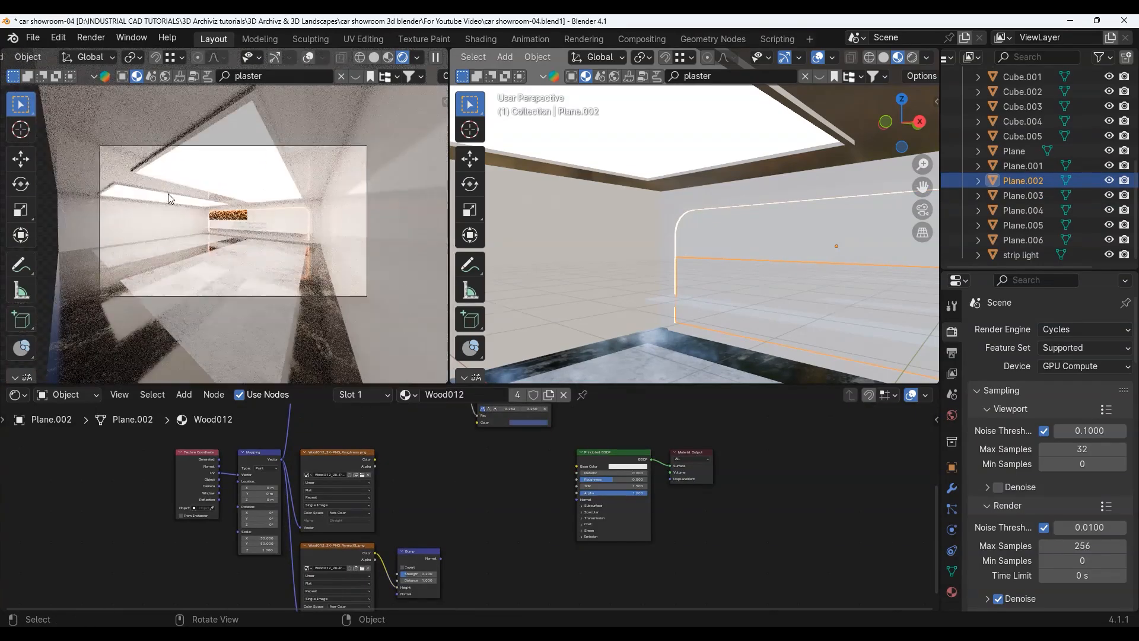
scroll(200, 231, up, 8)
scroll(200, 231, up, 2)
scroll(524, 476, down, 7)
Step: Relink the metal panel's metalness map to the Principled BSDF's Metallic input and its roughness map to Roughness
click(321, 238)
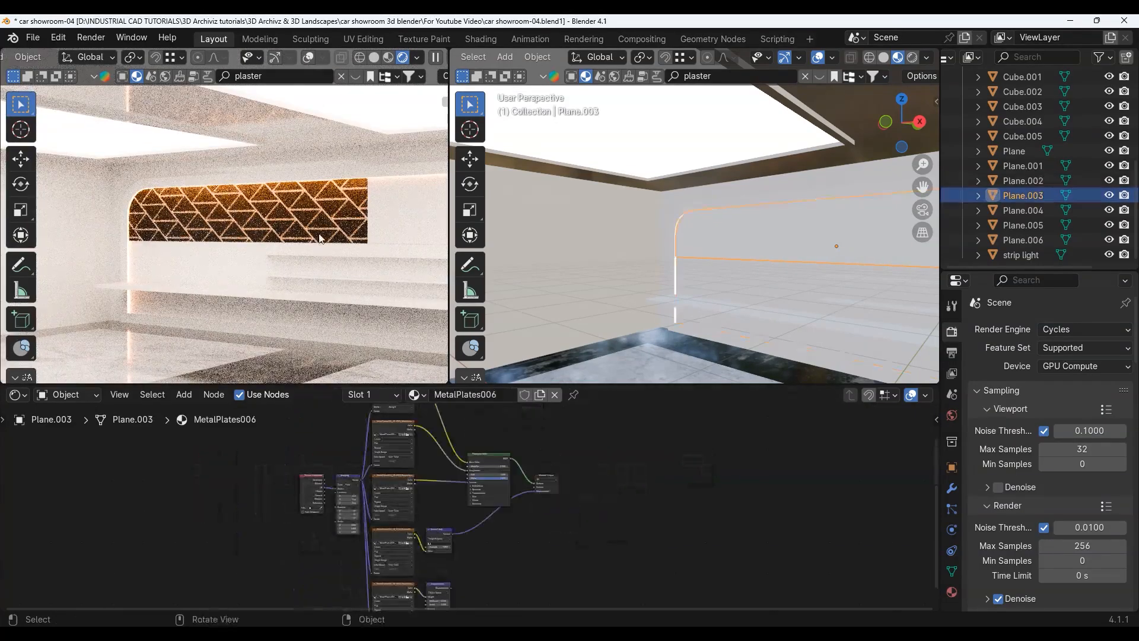
scroll(478, 496, up, 3)
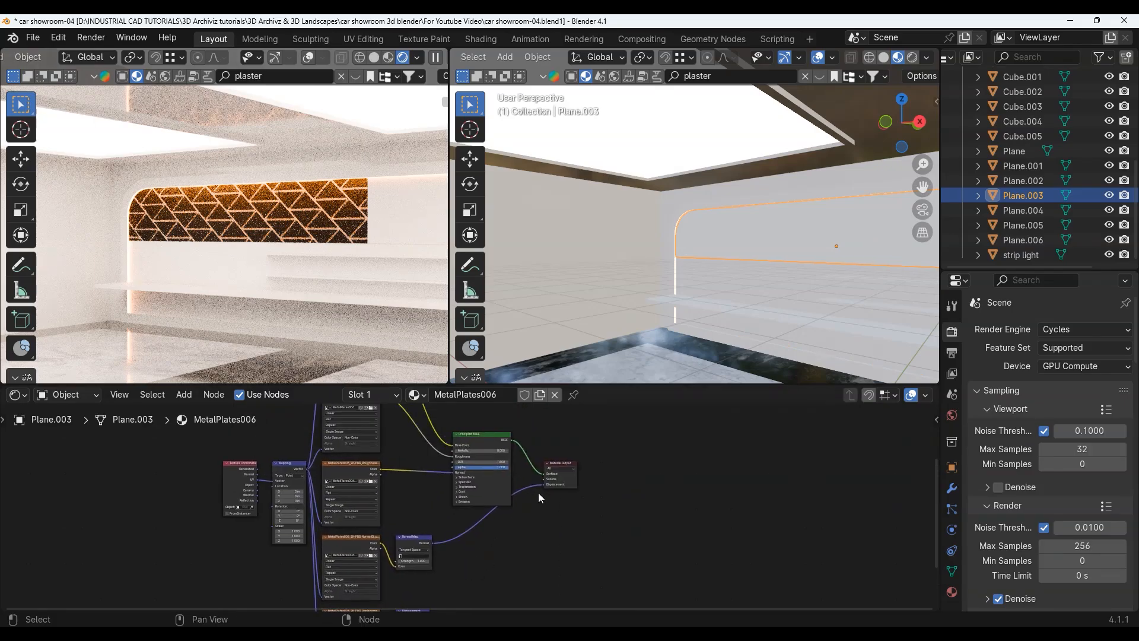
scroll(540, 489, up, 2)
middle_drag(540, 489, 593, 542)
scroll(593, 542, down, 4)
middle_drag(519, 516, 552, 550)
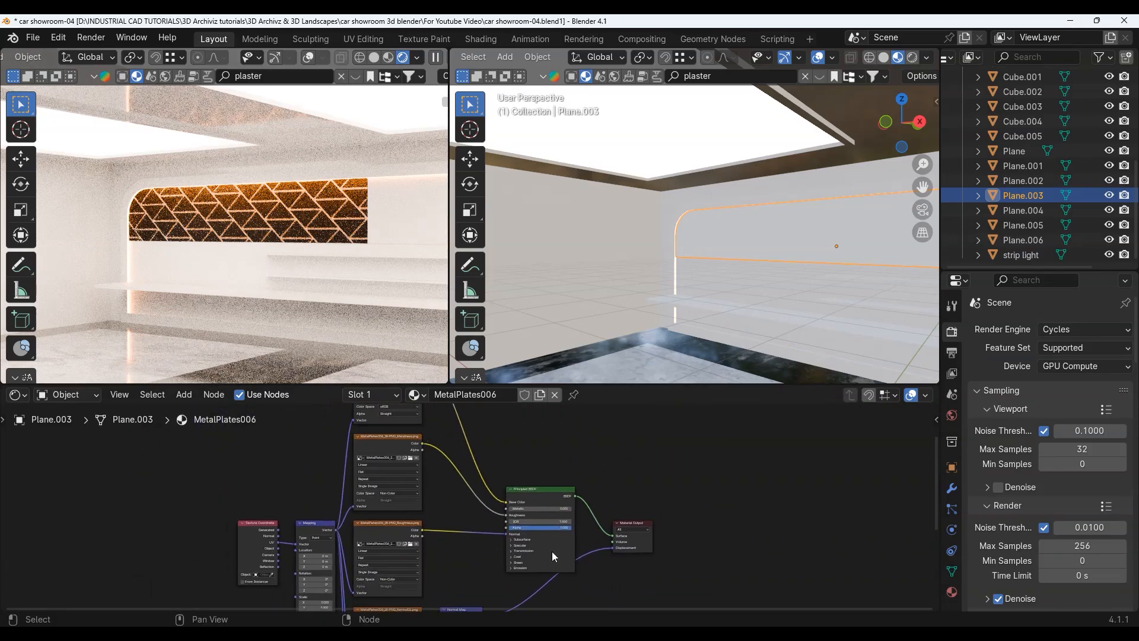
scroll(541, 519, up, 2)
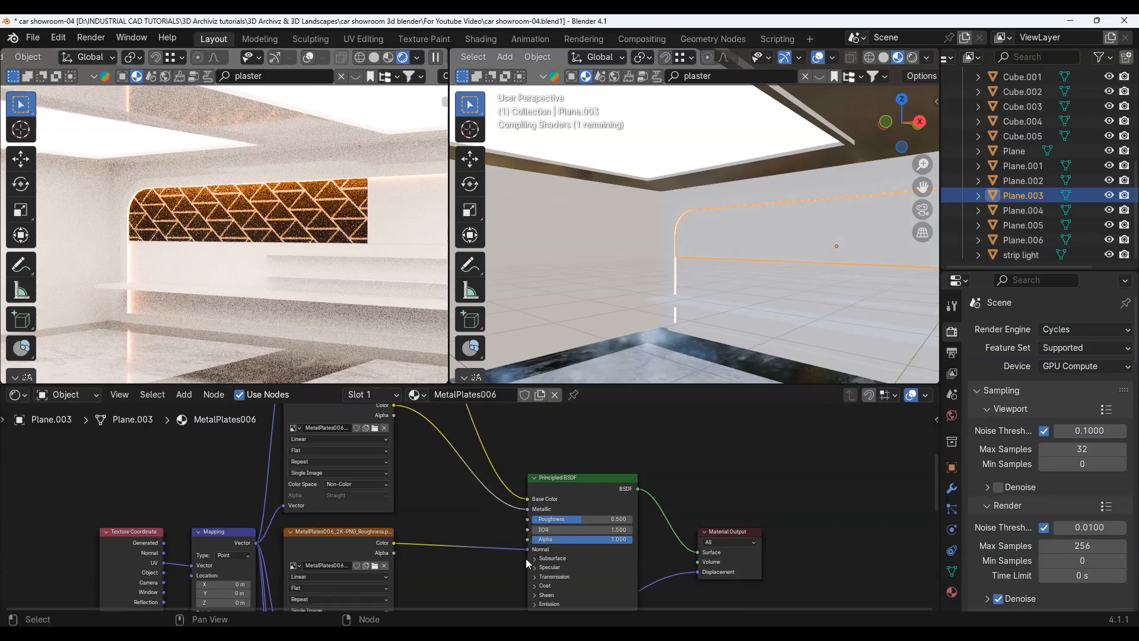
drag(527, 549, 525, 521)
Step: Link the Normal Map node to the Principled BSDF's Normal and the Displacement node to the Material Output's Displacement
middle_drag(624, 549, 585, 447)
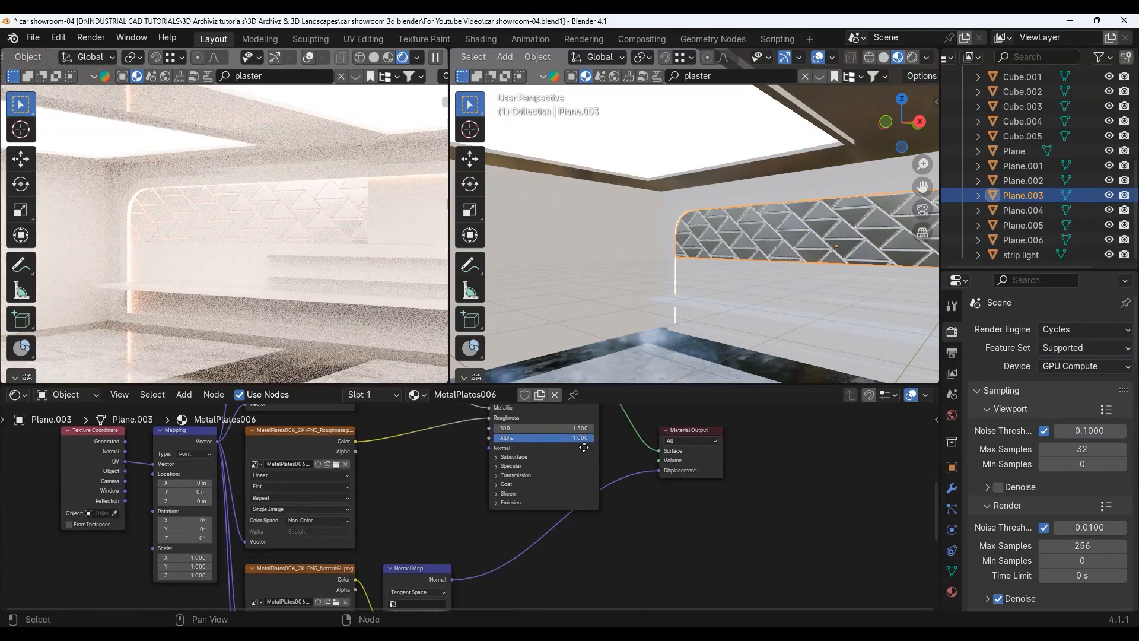
scroll(635, 499, down, 1)
drag(497, 448, 489, 457)
scroll(682, 573, down, 3)
middle_drag(682, 575, 659, 505)
scroll(451, 508, up, 2)
drag(427, 592, 594, 467)
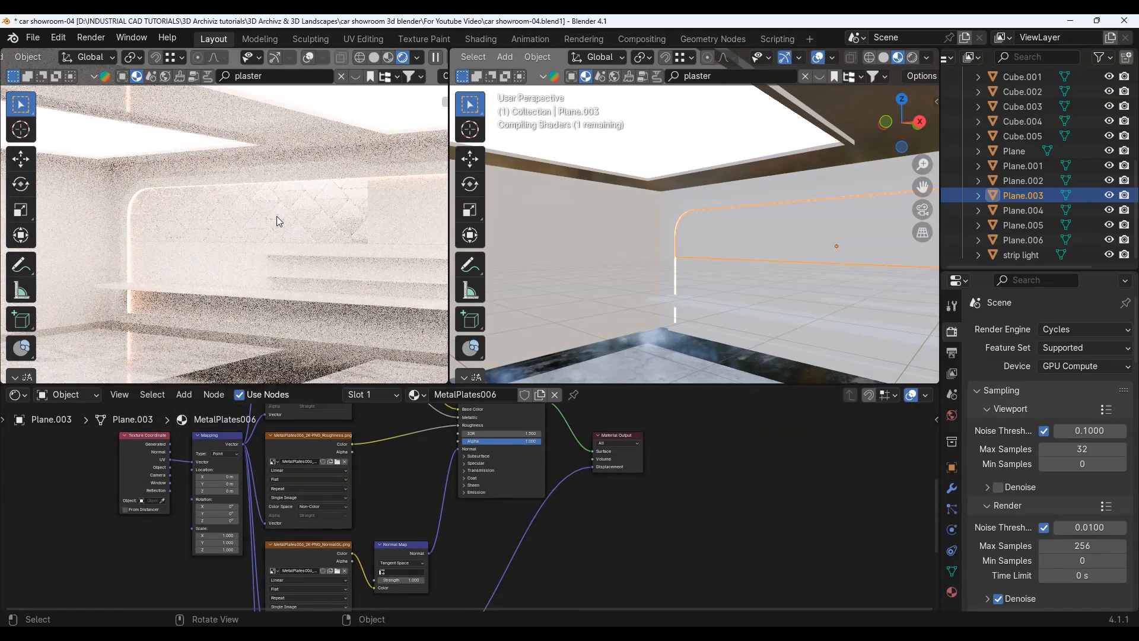
Step: Link the MetalPlates006 color texture's Color output to the Principled BSDF's Base Color and examine the metal plates on the panel
scroll(562, 453, down, 3)
scroll(522, 452, up, 8)
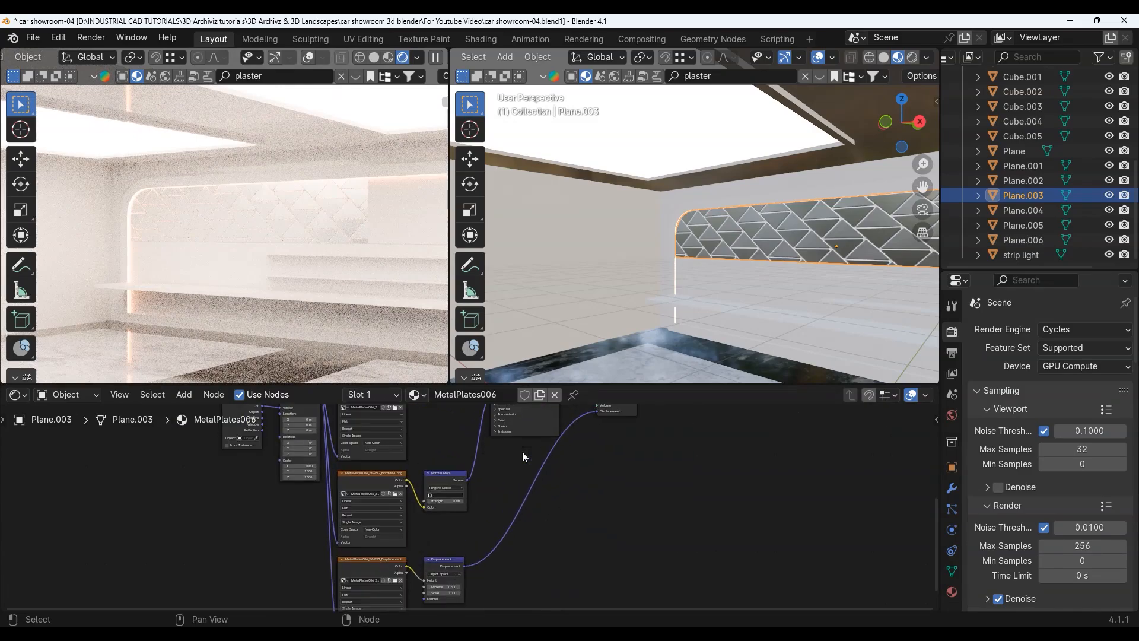
middle_drag(528, 466, 544, 534)
scroll(541, 527, down, 3)
middle_drag(510, 480, 501, 608)
scroll(482, 508, up, 3)
middle_drag(423, 445, 424, 463)
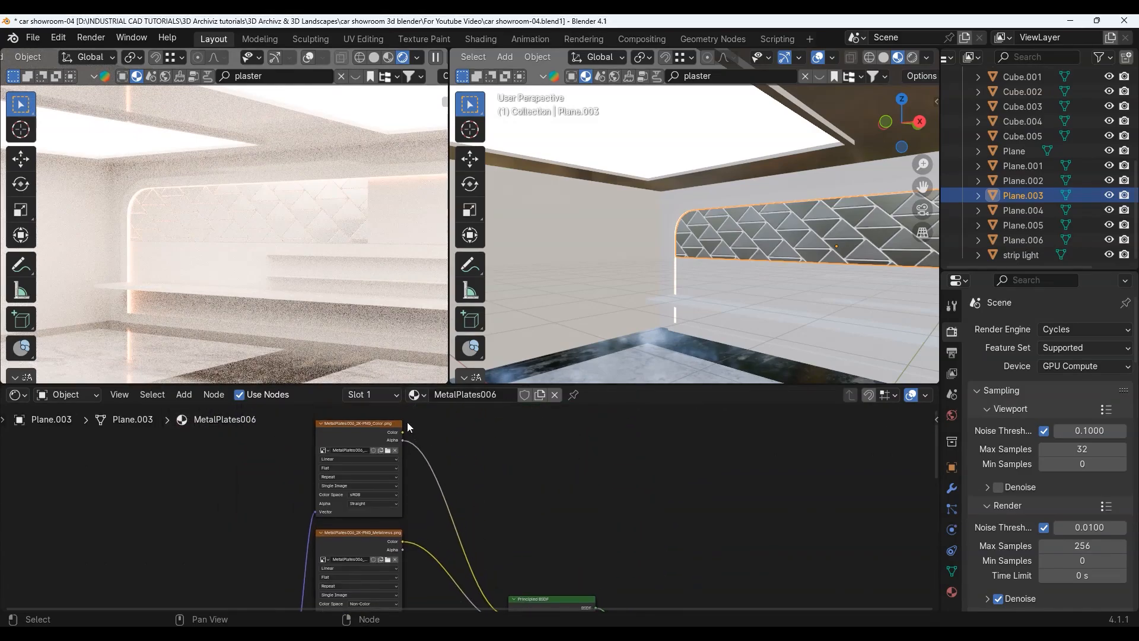
drag(403, 433, 509, 543)
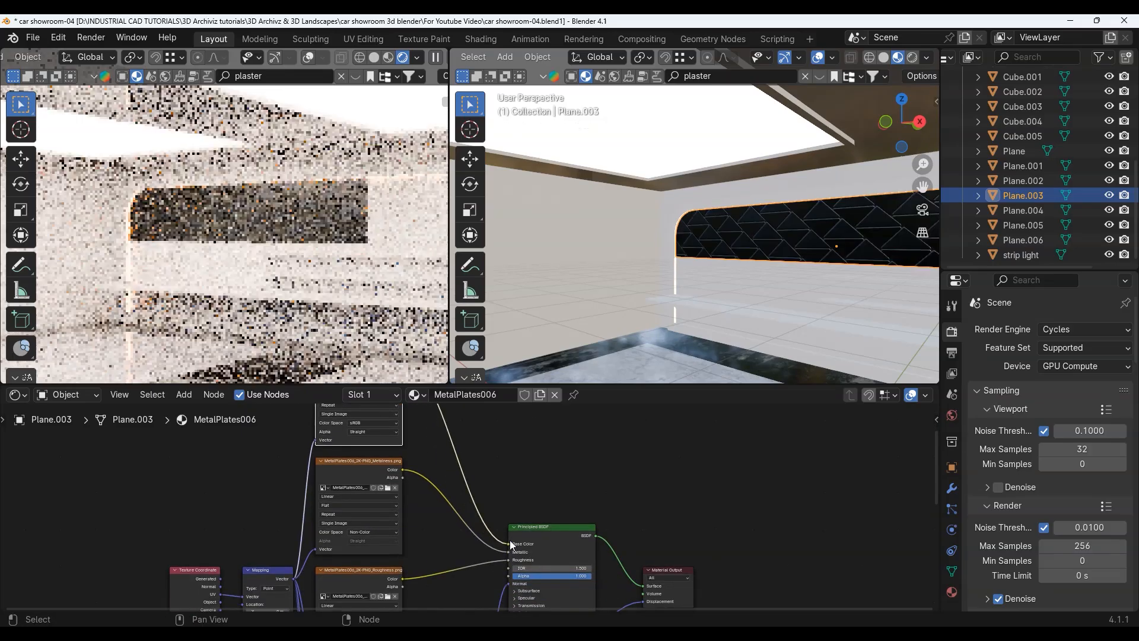
scroll(273, 187, up, 6)
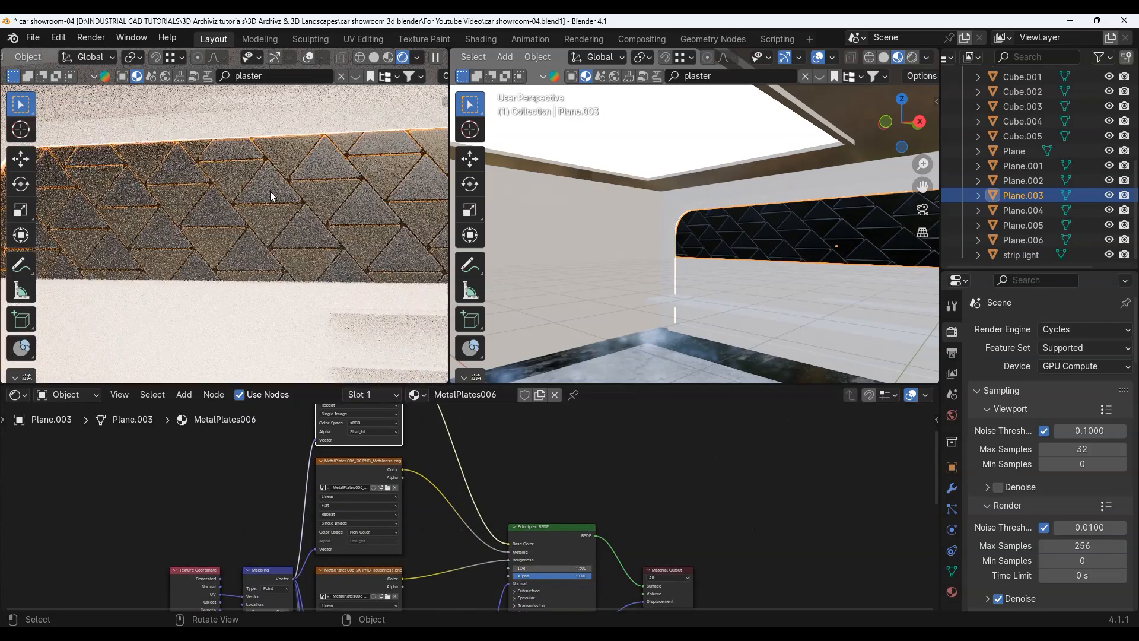
shift+middle_drag(270, 192, 265, 222)
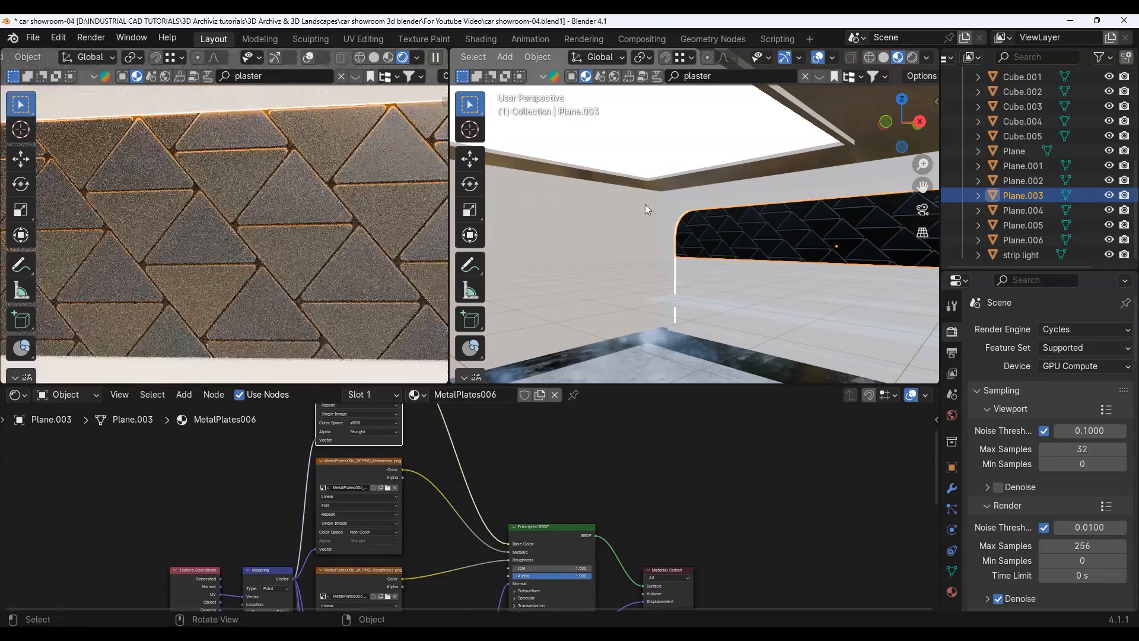
middle_drag(765, 243, 820, 251)
scroll(237, 270, down, 3)
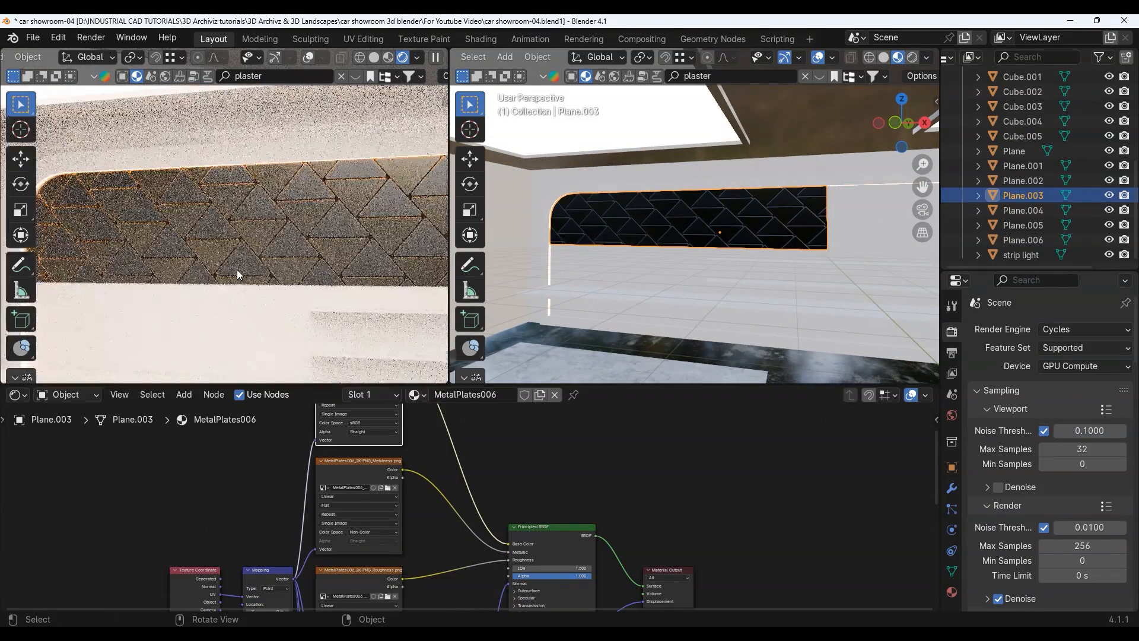
scroll(568, 579, down, 4)
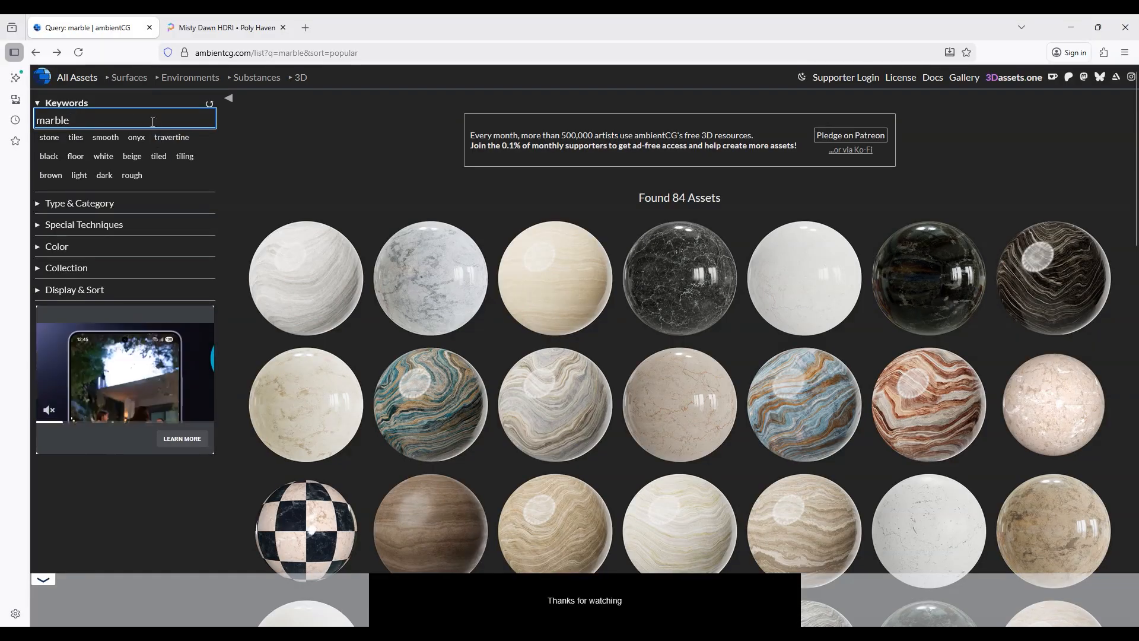
Step: Search ambientCG for "metal", view the Metal Plates 006 asset page, and return to Blender
click(85, 120)
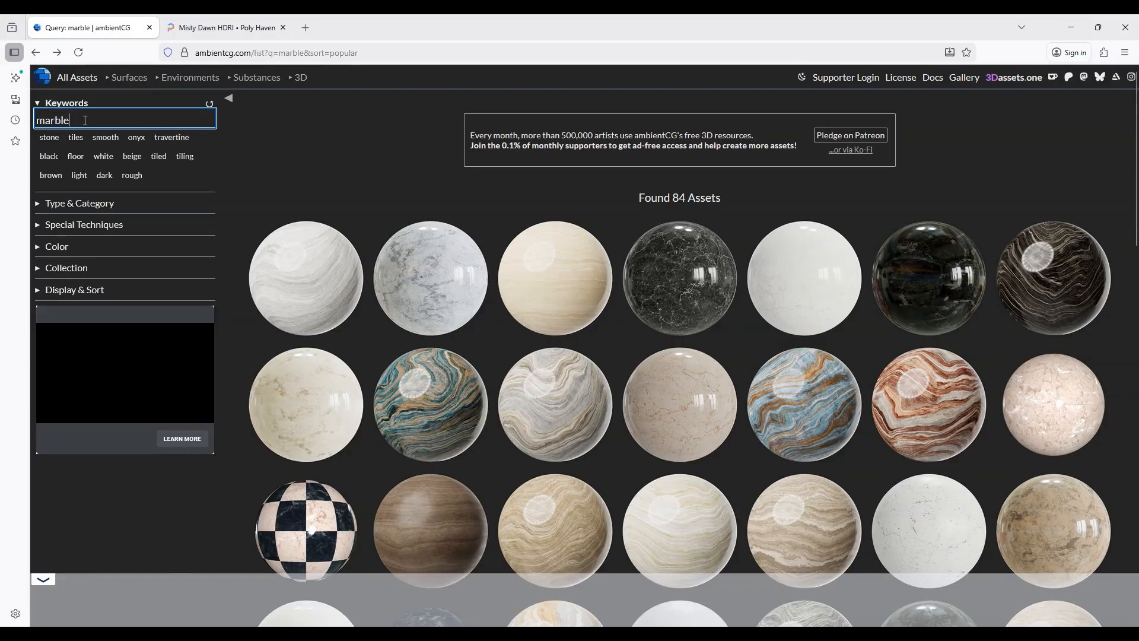
key(ctrl+a)
text(metal)
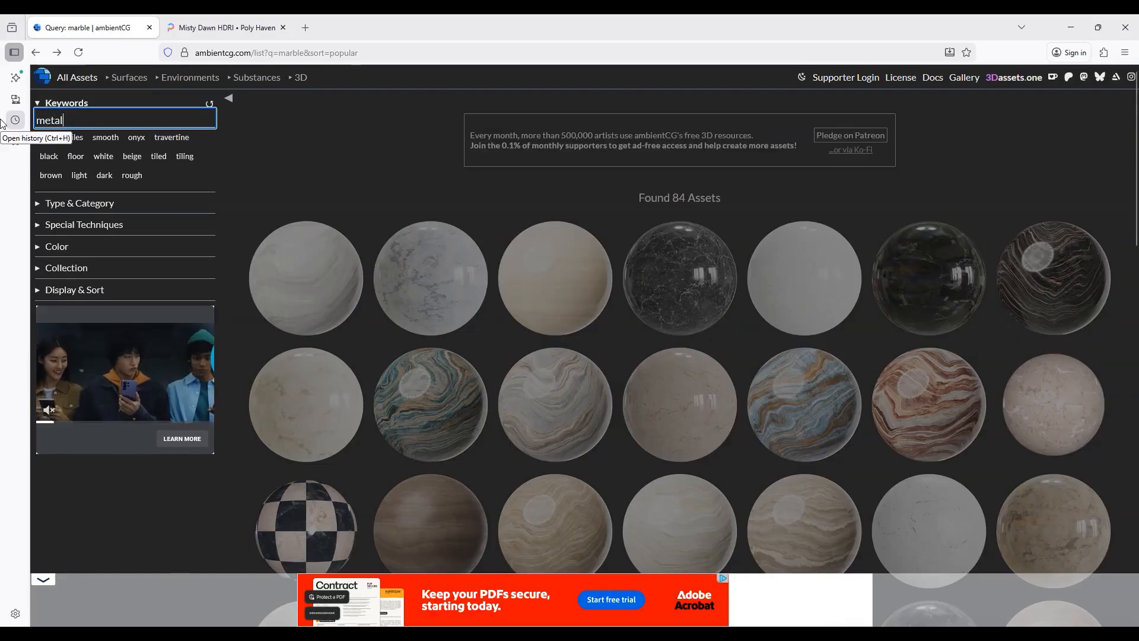
scroll(709, 337, down, 2)
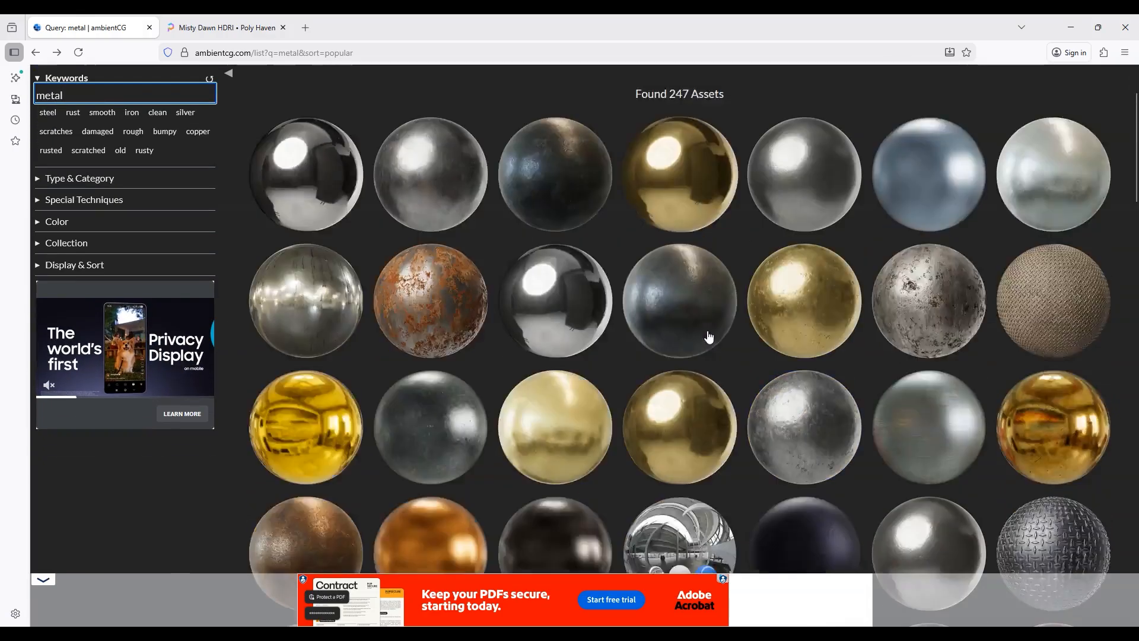
scroll(709, 337, down, 5)
click(831, 381)
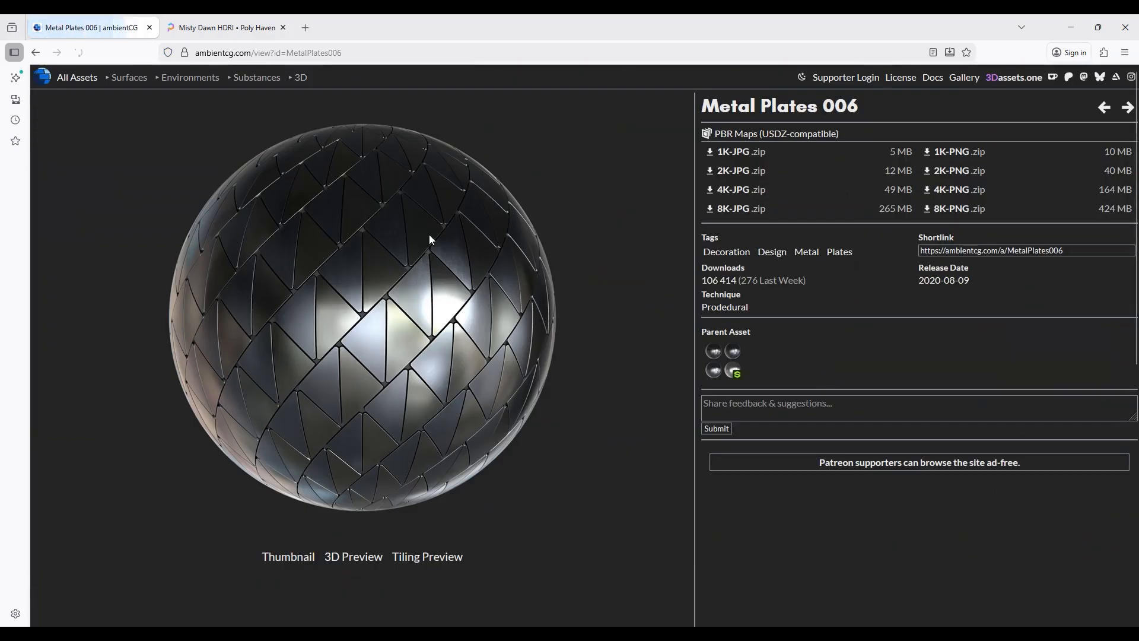
click(36, 55)
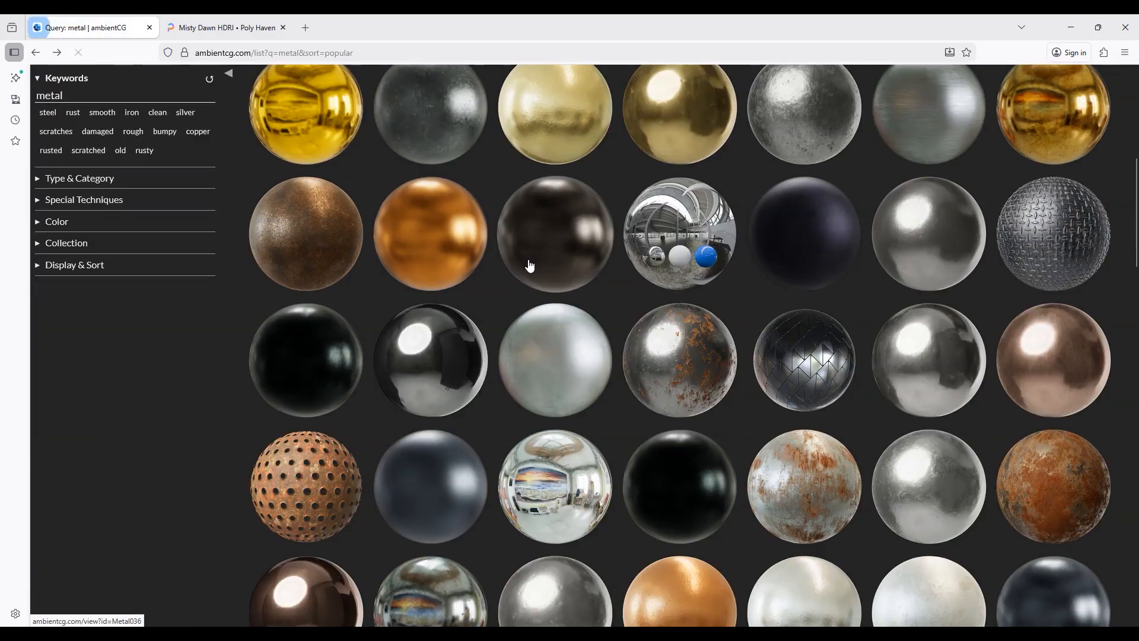
click(1071, 27)
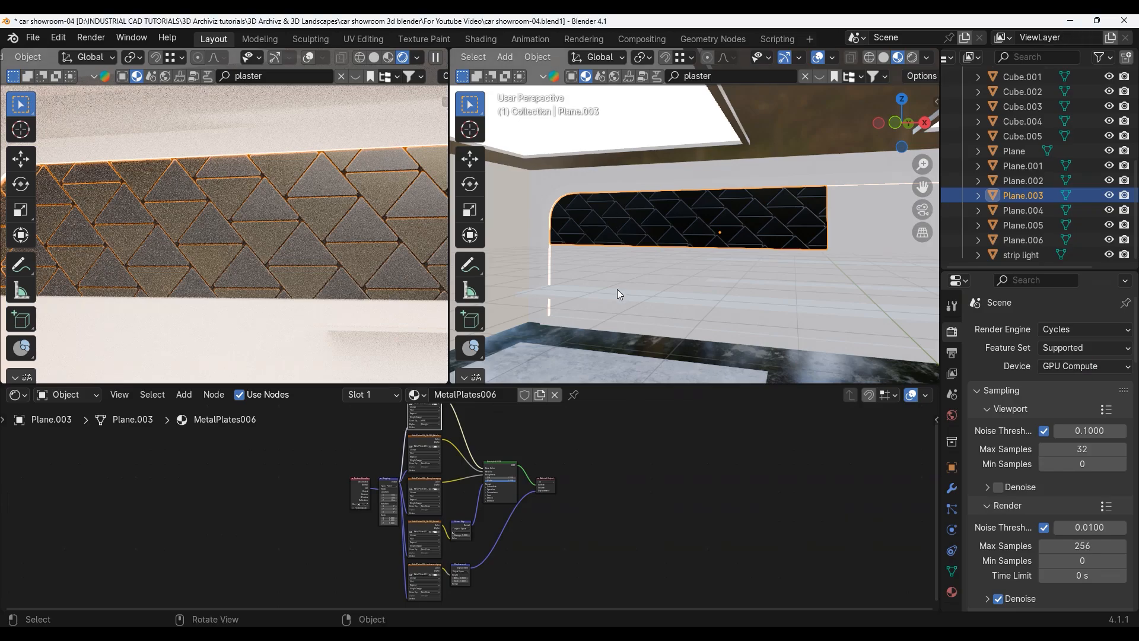
Step: Save the car showroom file and select the plain upper back-wall panel adjoining the metal panel
key(ctrl+s)
scroll(610, 255, down, 3)
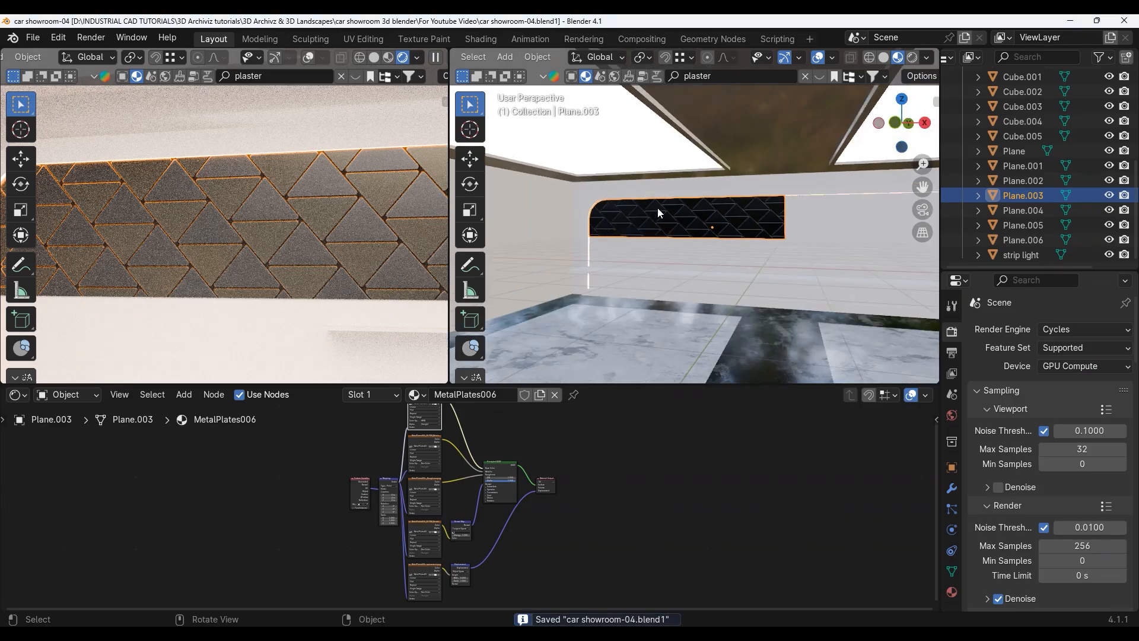
middle_drag(657, 212, 761, 208)
click(760, 209)
scroll(381, 227, down, 5)
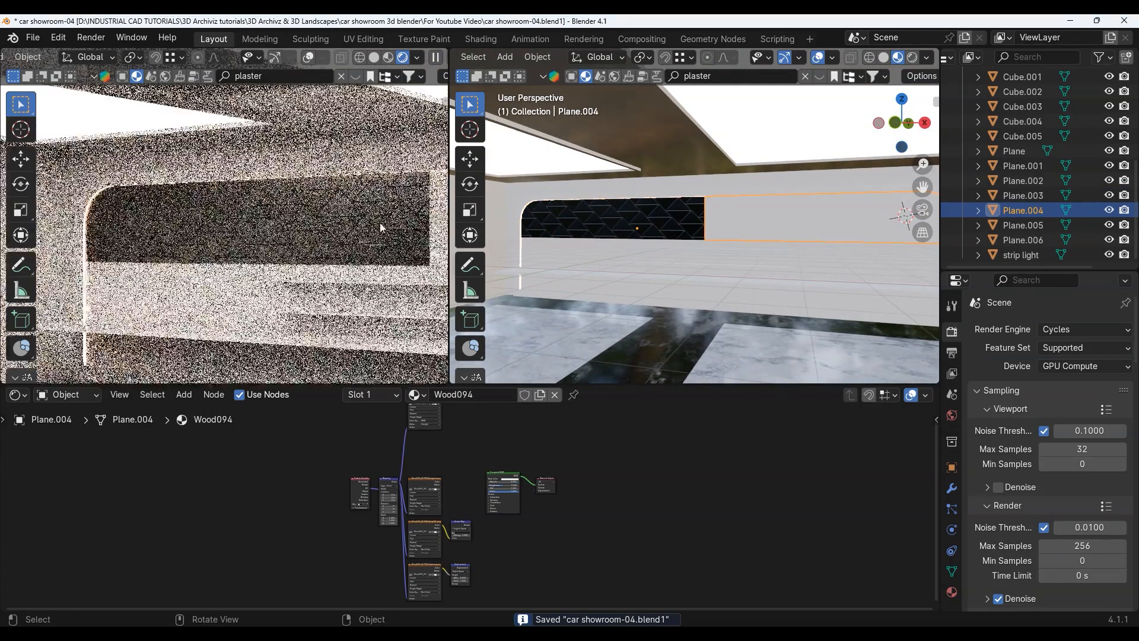
shift+middle_drag(380, 228, 29, 223)
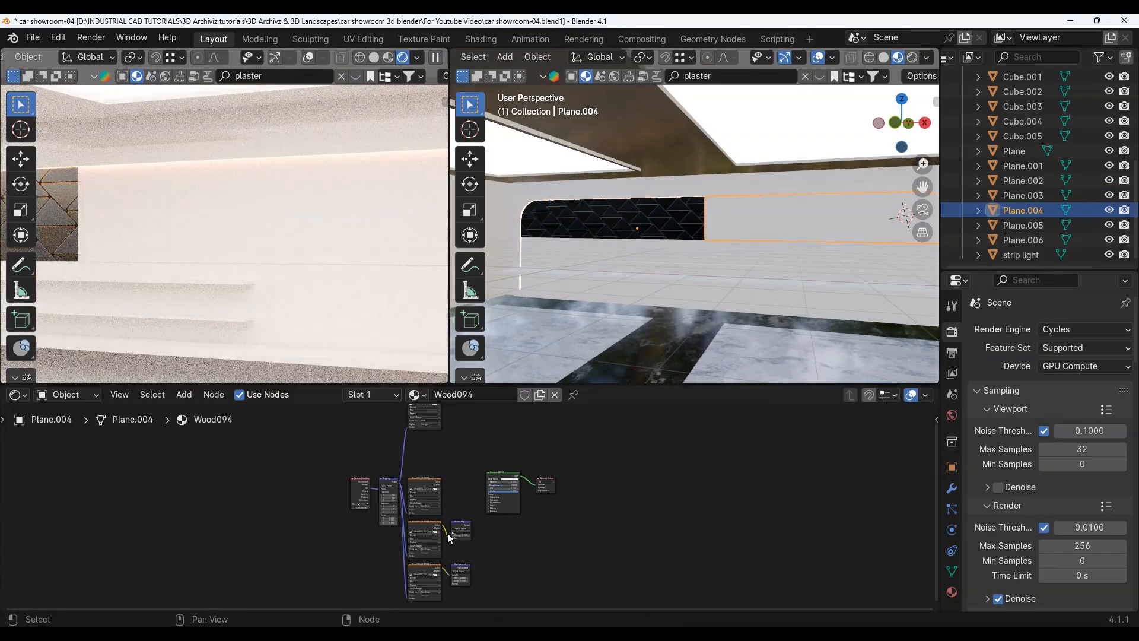
Step: Link the Wood094 color texture's Color output to the Principled BSDF's Base Color
scroll(464, 486, down, 1)
drag(462, 426, 460, 425)
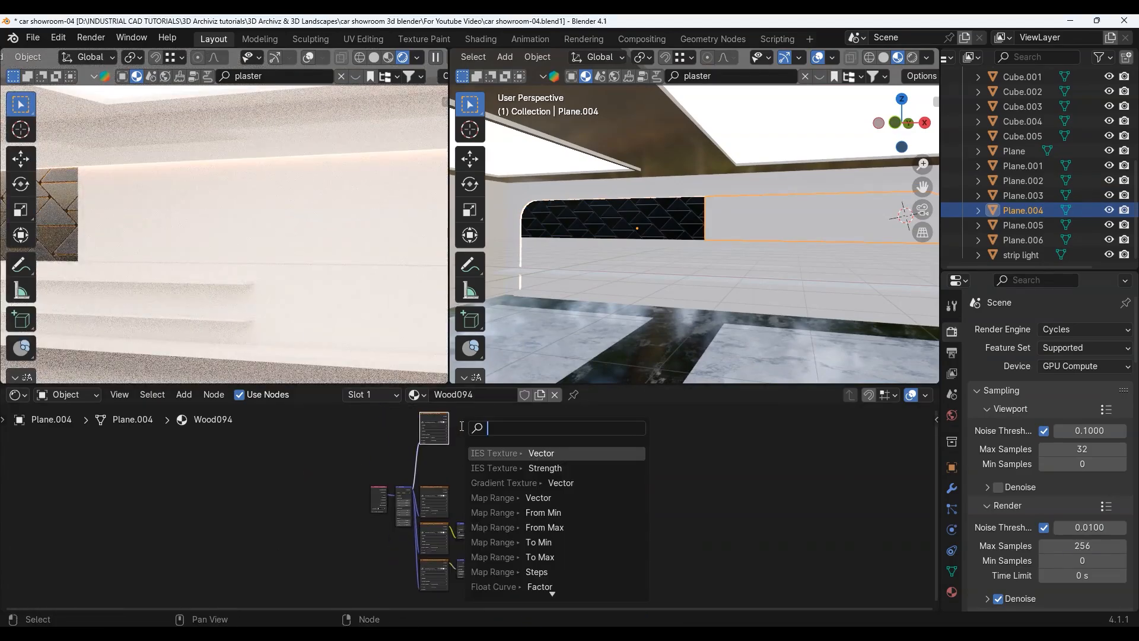
key(Escape)
scroll(458, 424, up, 4)
scroll(432, 491, up, 2)
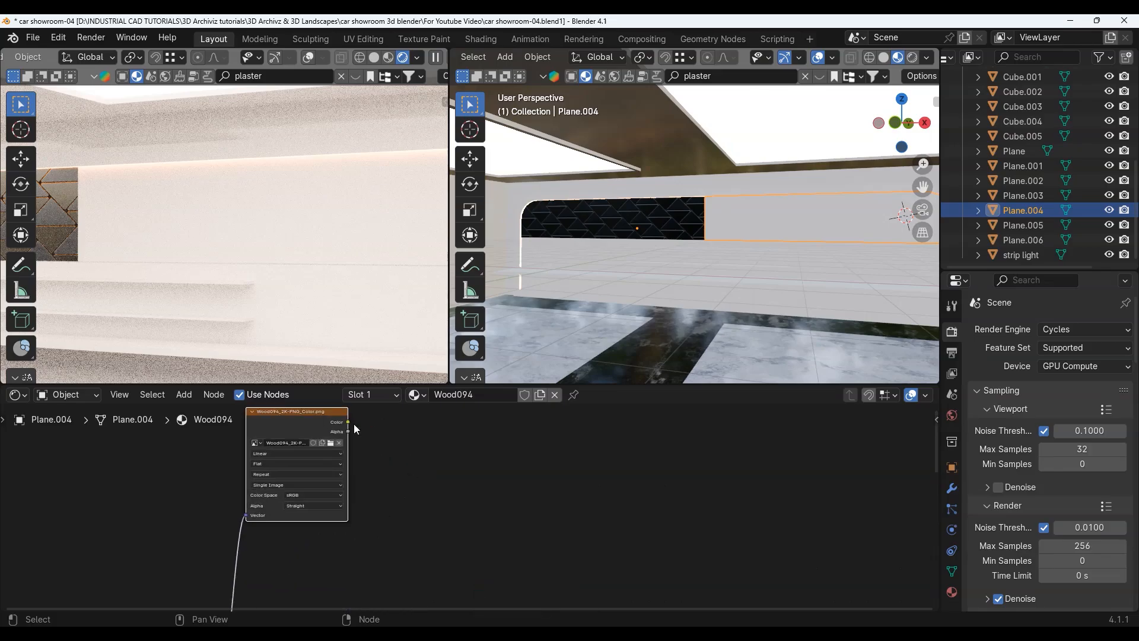
scroll(356, 426, down, 2)
middle_drag(384, 441, 384, 425)
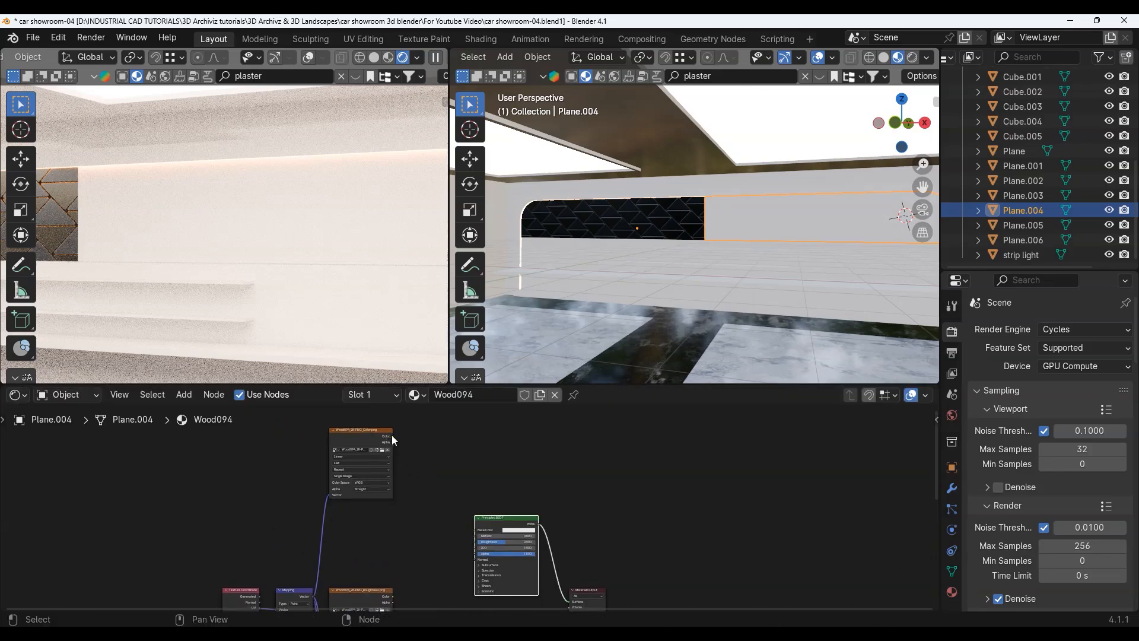
drag(392, 436, 476, 530)
Step: Link the Wood094 roughness texture to Roughness, the Normal Map to Normal, and the Displacement node to the Material Output's Displacement
scroll(444, 542, up, 2)
middle_drag(457, 522, 416, 497)
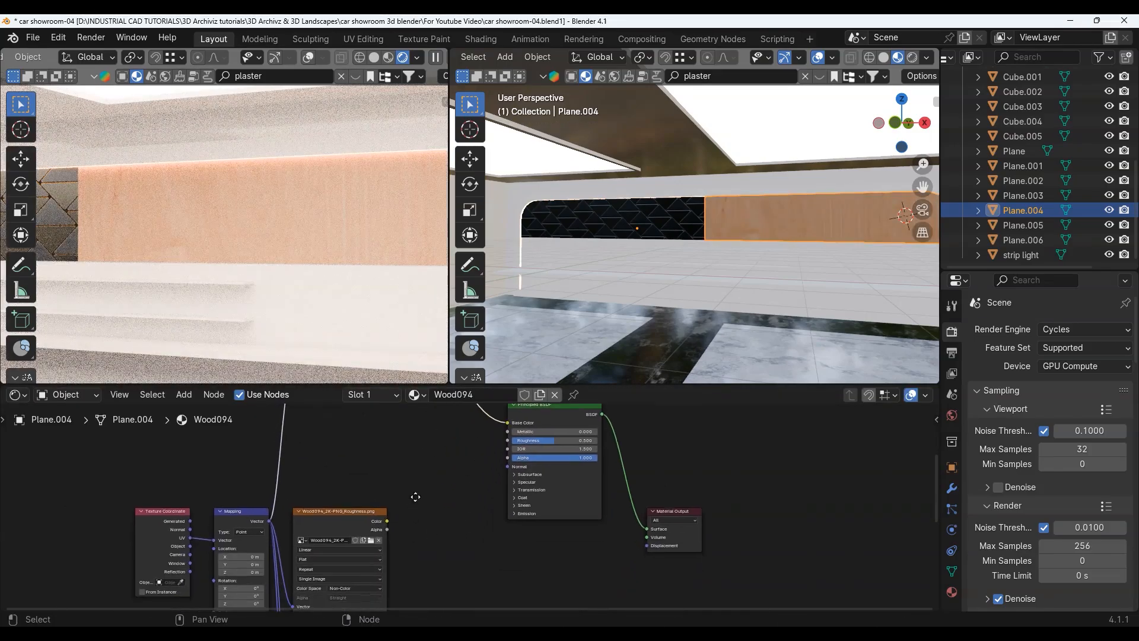
scroll(487, 487, down, 3)
drag(506, 439, 536, 438)
scroll(478, 535, down, 1)
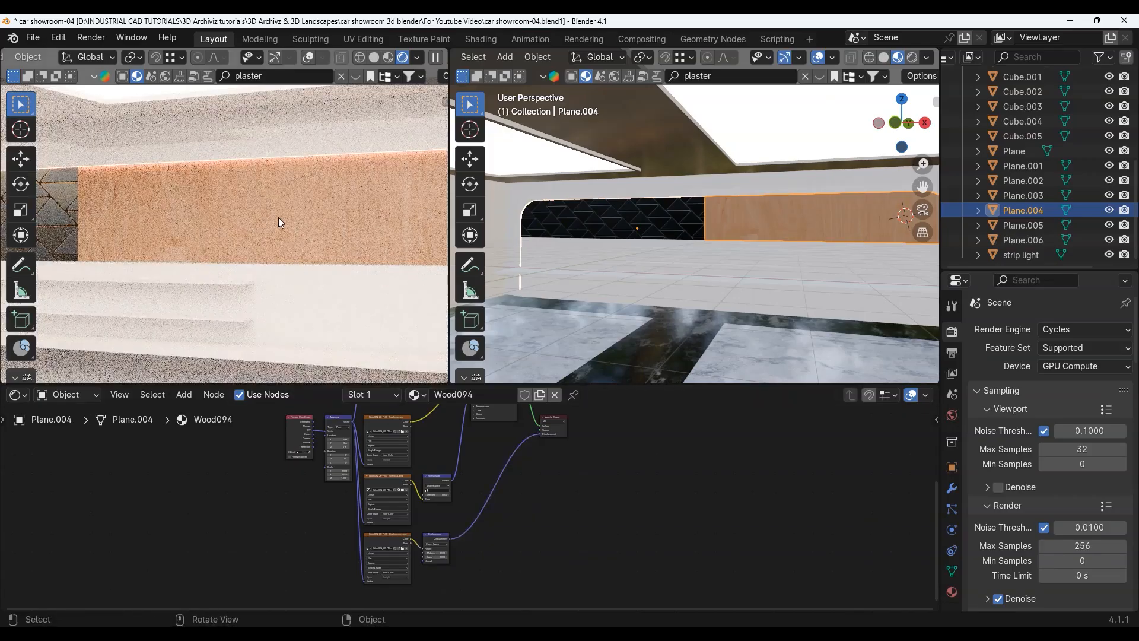
Step: Examine the wood surface on the upper wall panel up close, its Displacement and Normal Map nodes, and the whole showroom render
scroll(278, 217, up, 3)
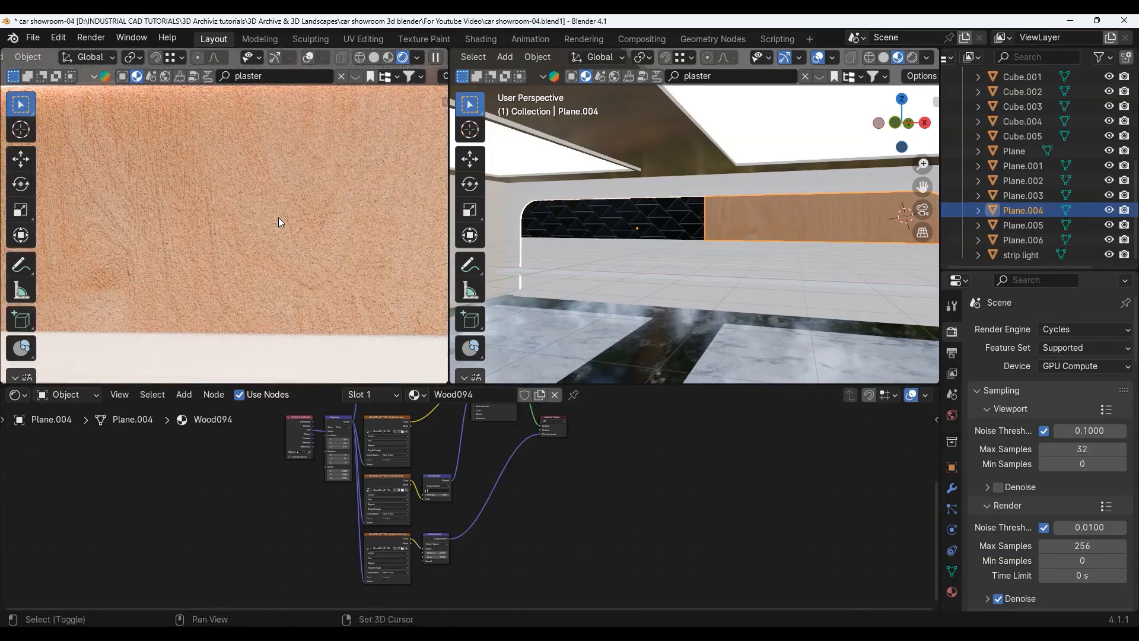
scroll(275, 250, up, 2)
scroll(436, 558, up, 5)
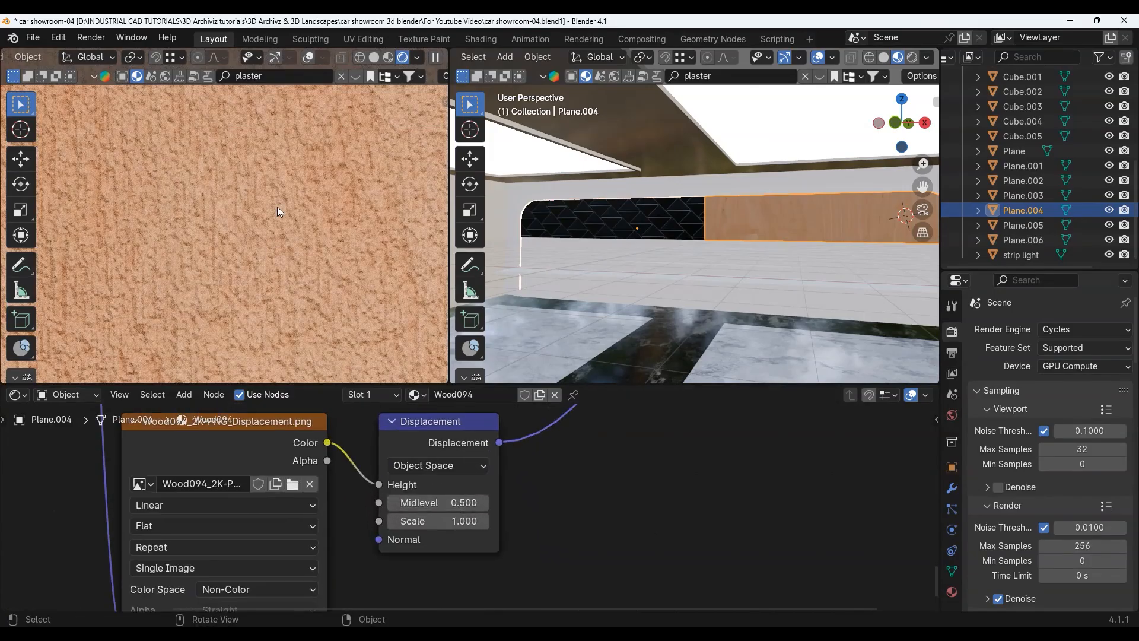
scroll(280, 212, down, 2)
scroll(469, 525, down, 8)
scroll(460, 469, up, 4)
middle_drag(459, 473, 435, 564)
scroll(442, 488, up, 5)
scroll(288, 297, down, 8)
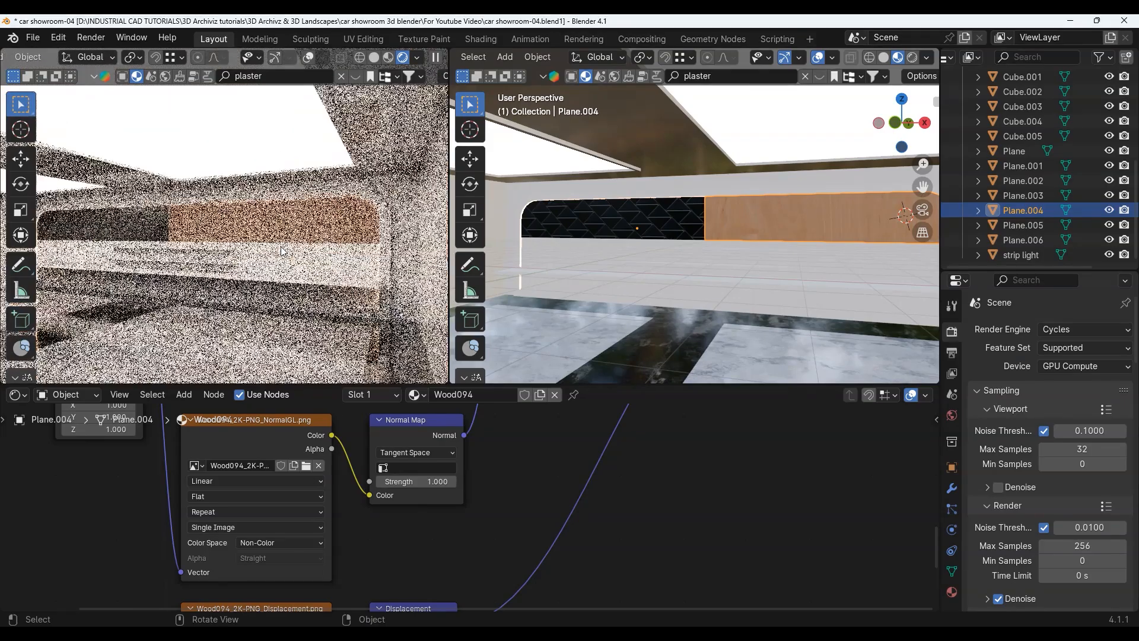
scroll(519, 528, down, 3)
middle_drag(519, 457, 486, 528)
scroll(356, 262, down, 2)
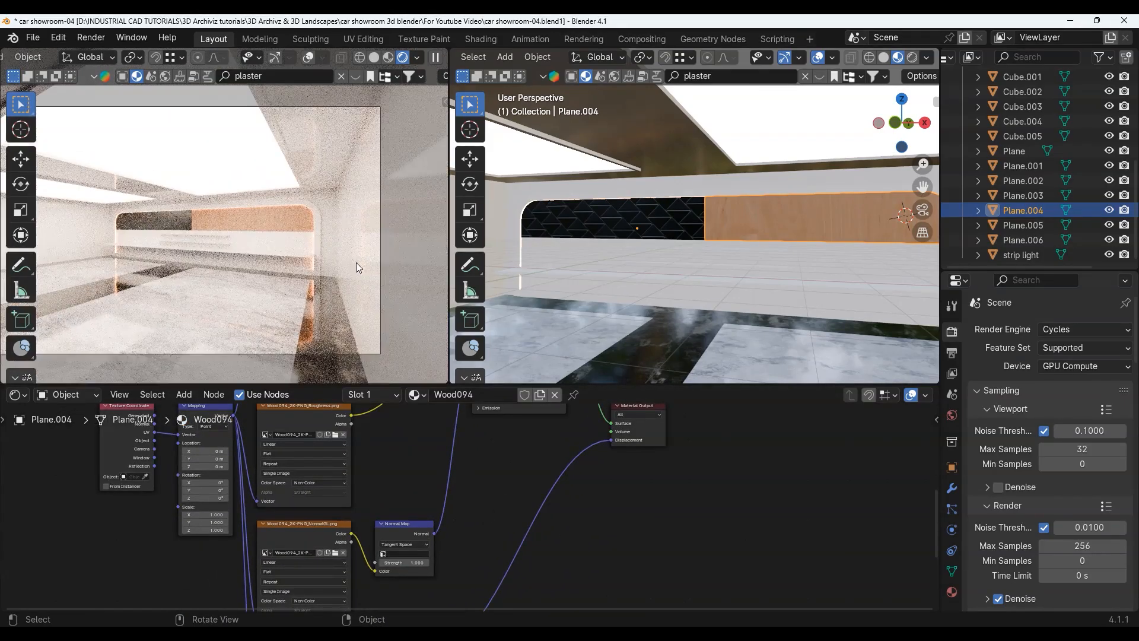
scroll(385, 274, down, 3)
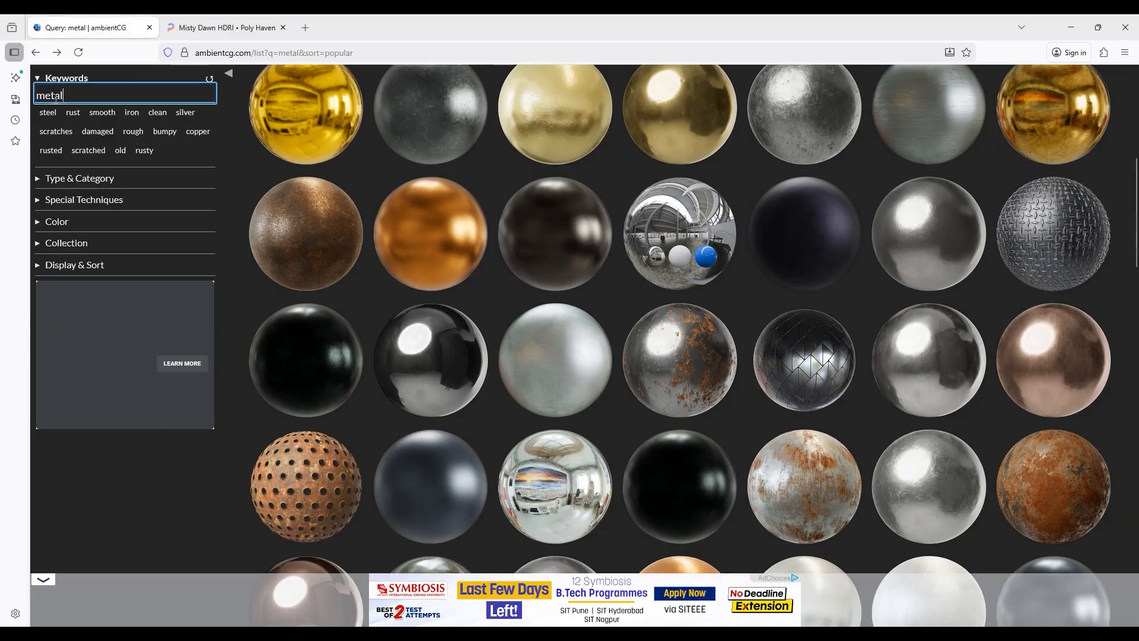
Step: Search ambientCG for "wood", view the Wood 094 asset page, and return to Blender
drag(56, 99, 6, 107)
text(w)
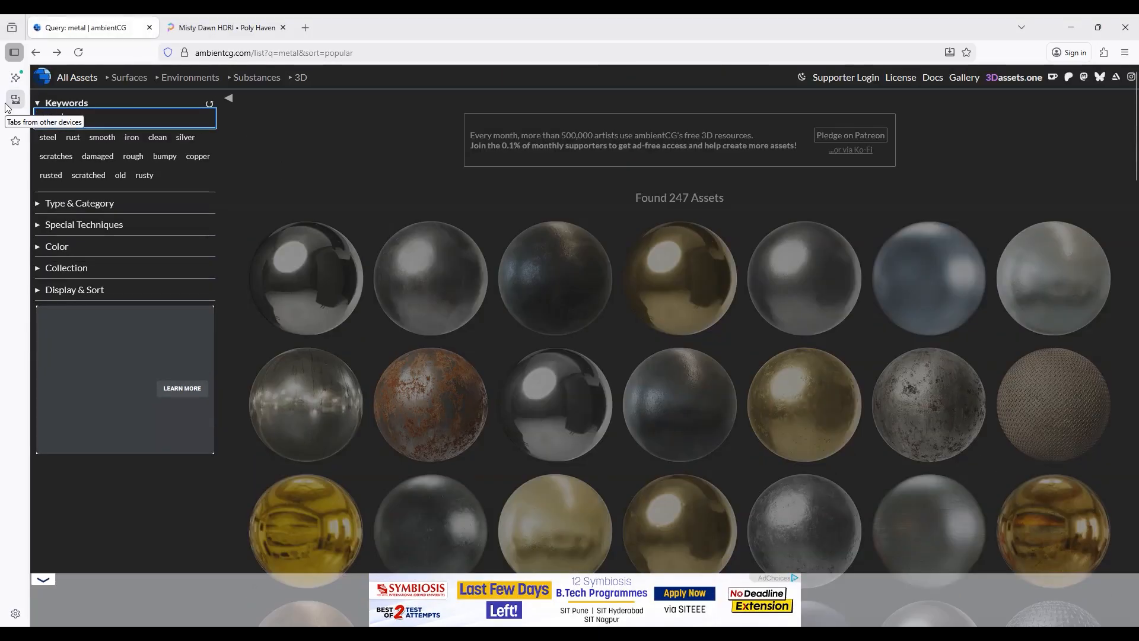
text(wood)
click(405, 277)
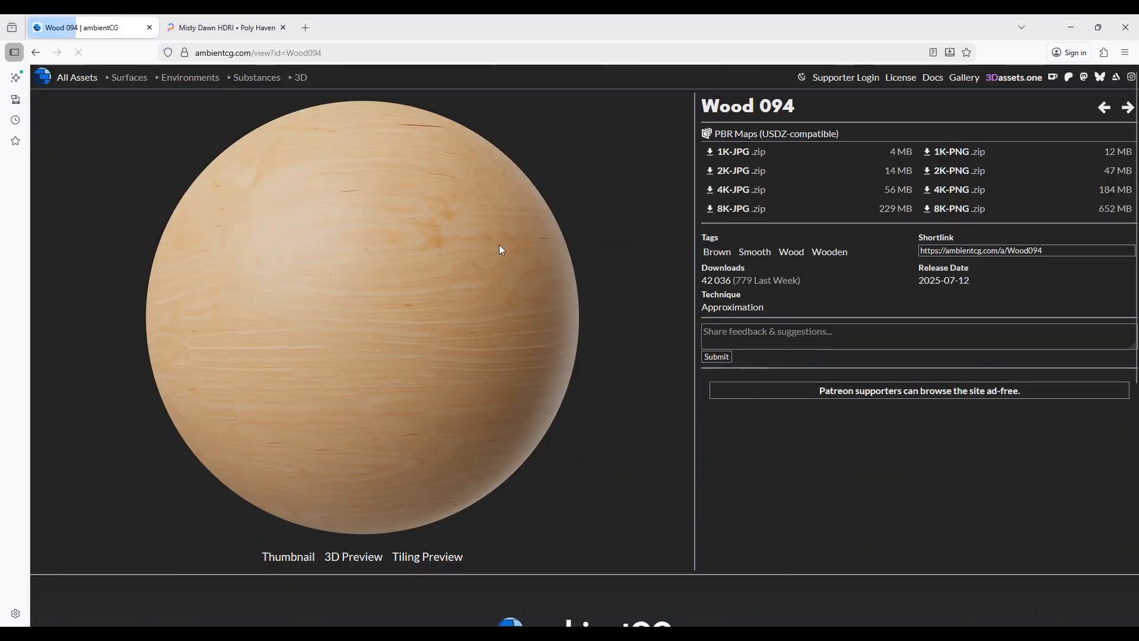
click(36, 53)
click(1072, 27)
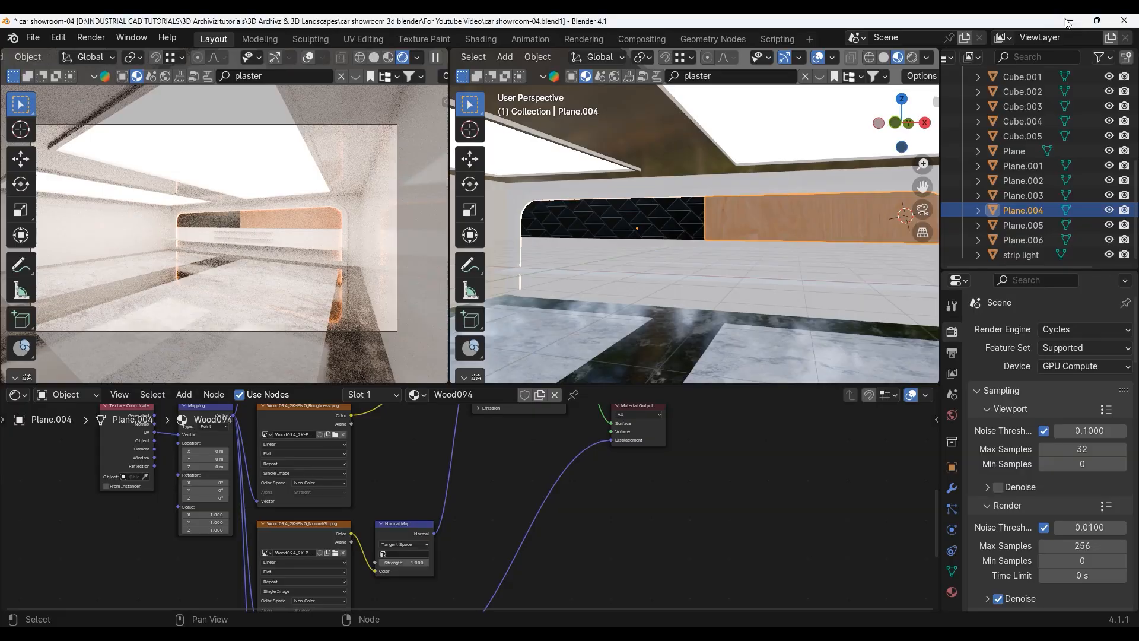
Step: Select the plain lower back-wall panel with the steps and examine its Wood012 color texture node
click(568, 248)
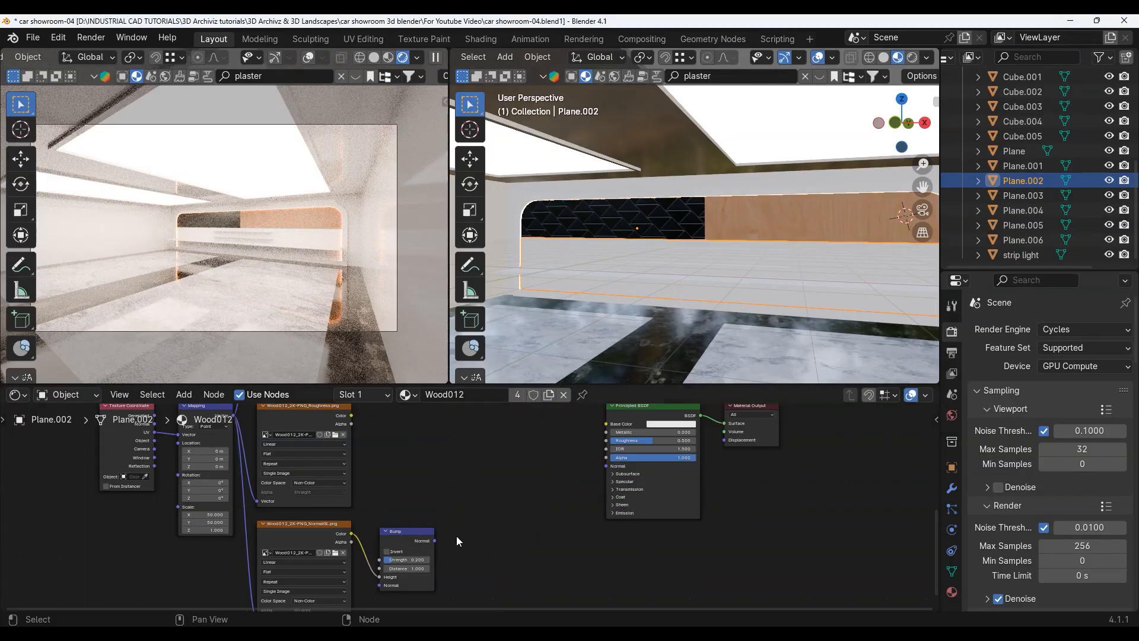
scroll(457, 536, down, 3)
scroll(457, 536, down, 2)
middle_drag(466, 490, 470, 571)
scroll(417, 492, up, 6)
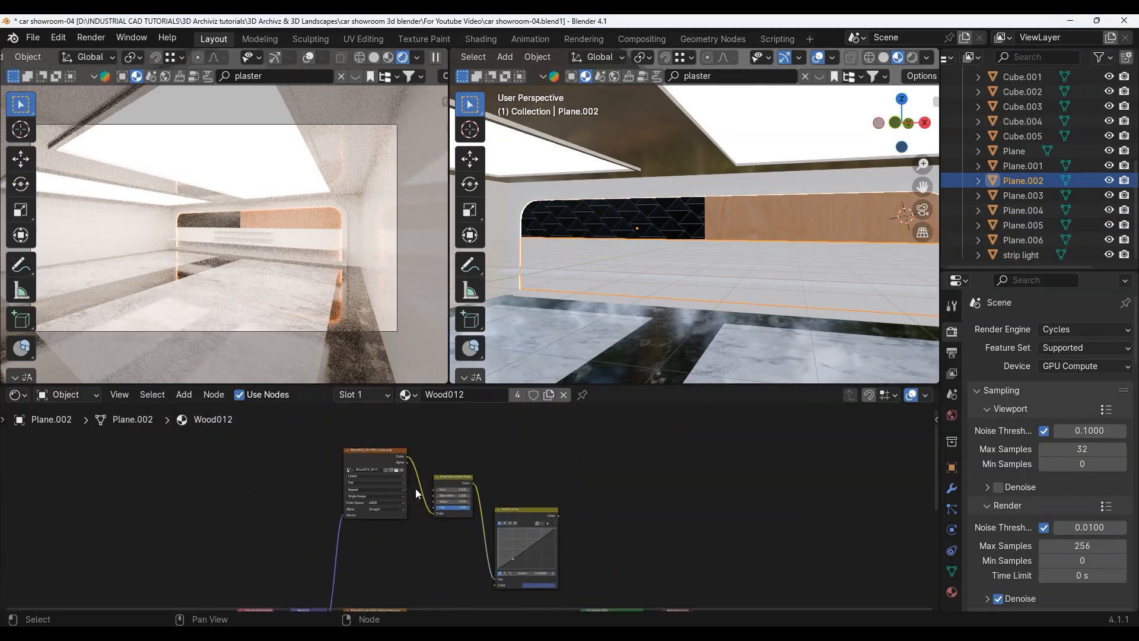
middle_drag(333, 451, 344, 484)
scroll(202, 459, up, 4)
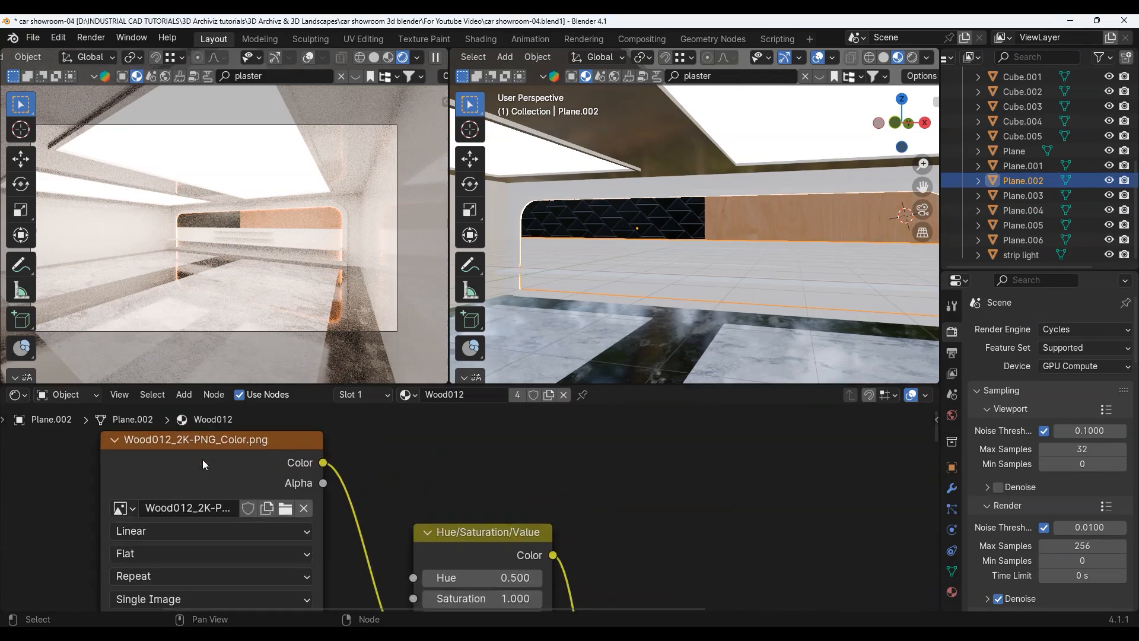
middle_drag(202, 459, 300, 457)
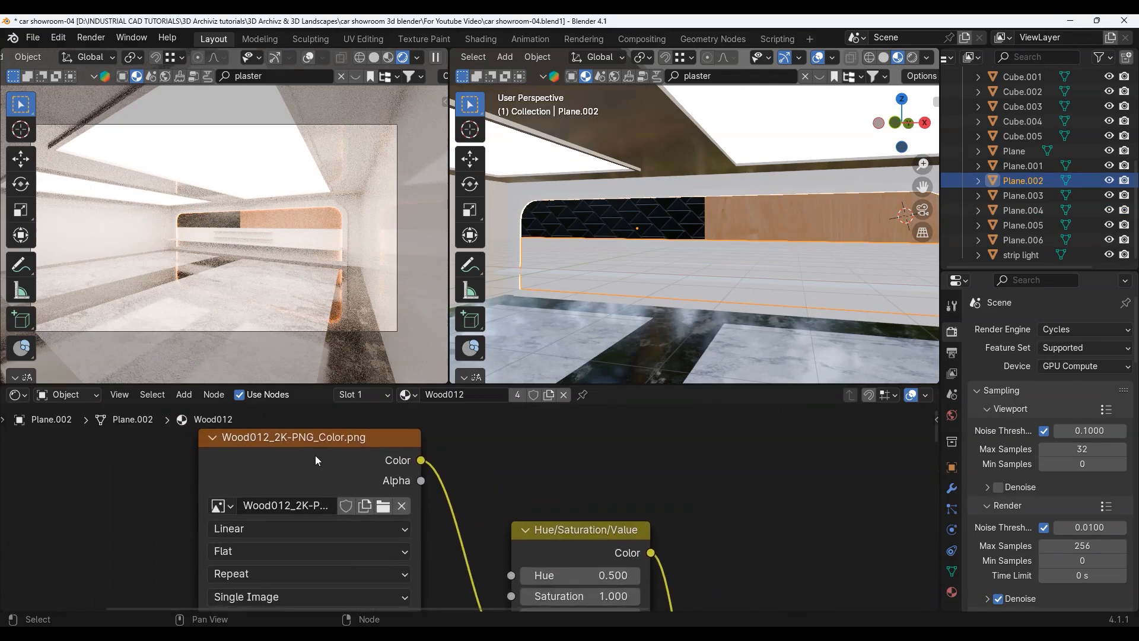
scroll(556, 254, up, 2)
Step: Link the RGB Curves node's Color output to the Wood012 Principled BSDF's Base Color and inspect the stepped wall in the render
shift+middle_drag(599, 275, 645, 204)
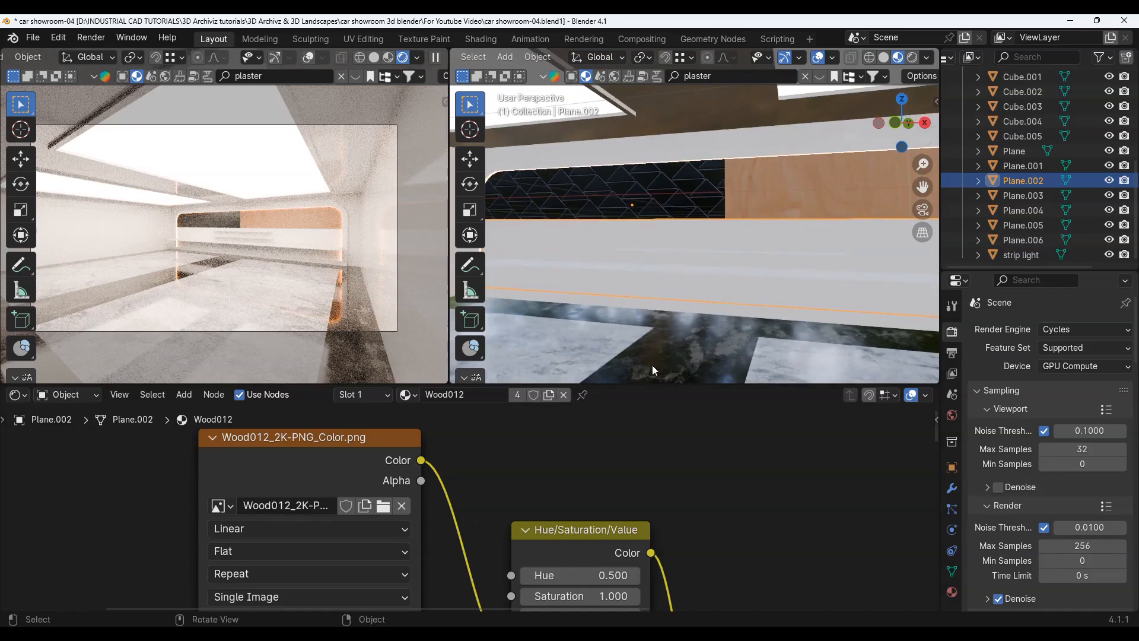
scroll(727, 459, down, 2)
middle_drag(730, 459, 587, 374)
middle_drag(626, 484, 572, 462)
drag(579, 580, 578, 578)
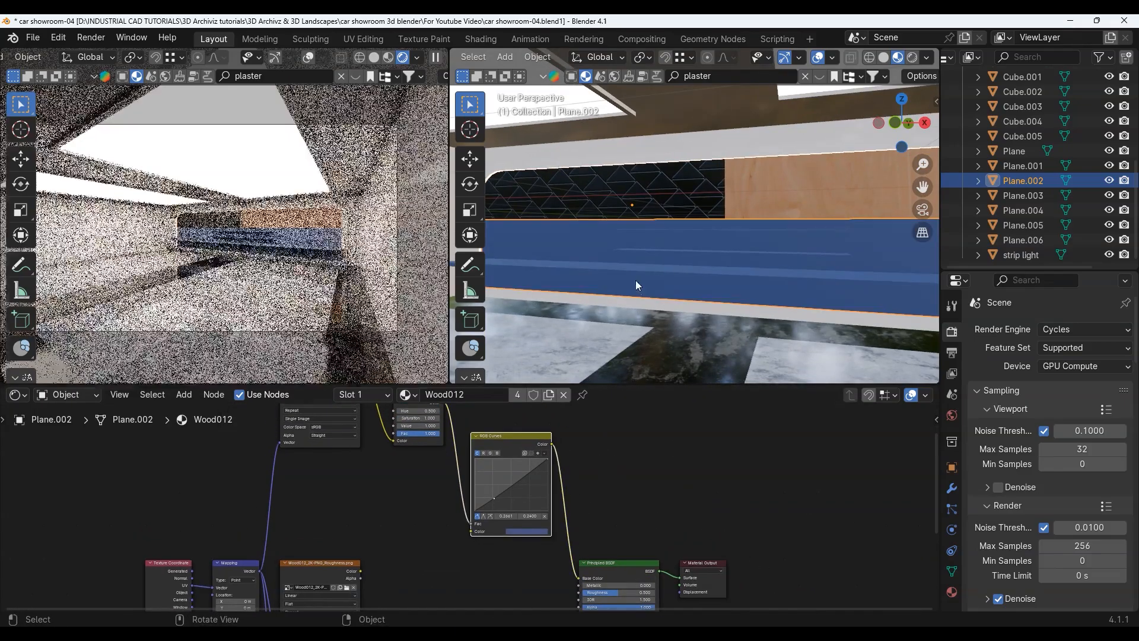
scroll(639, 265, up, 3)
scroll(328, 230, up, 6)
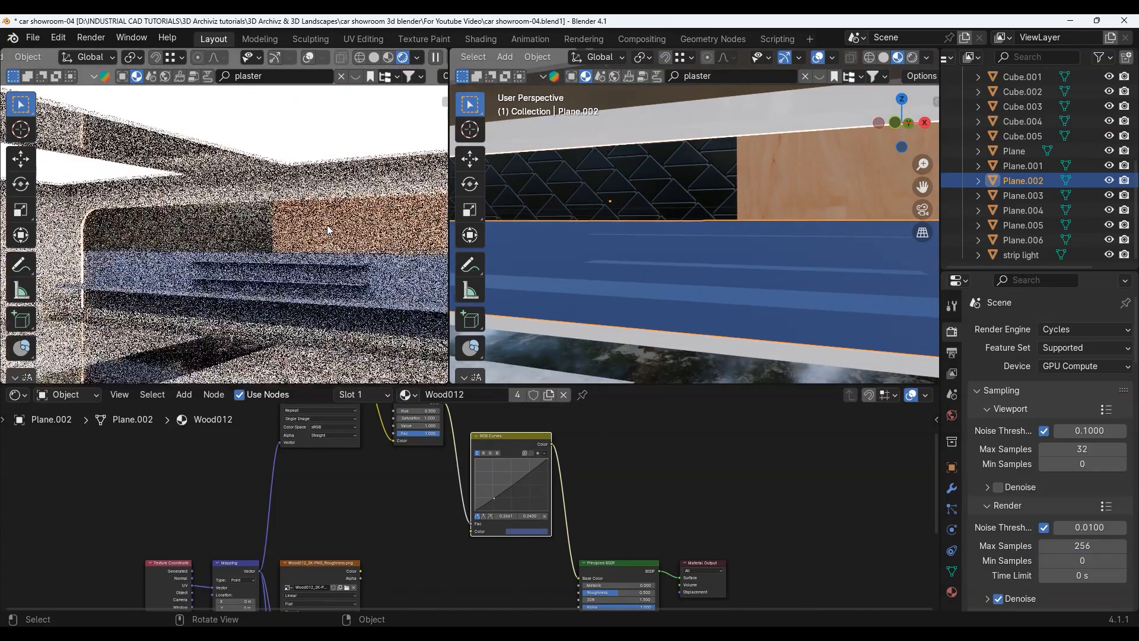
scroll(328, 231, up, 5)
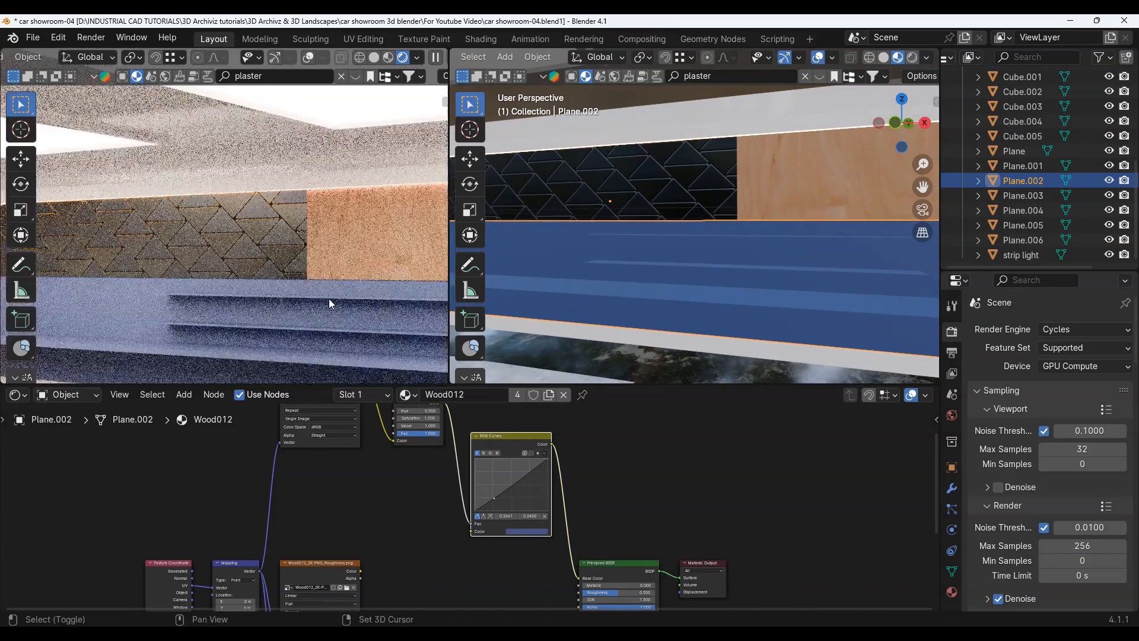
Step: Try a Saturation of 1.100 on the Wood012 Hue/Saturation/Value node and step it back down
middle_drag(455, 425, 502, 500)
scroll(502, 500, up, 6)
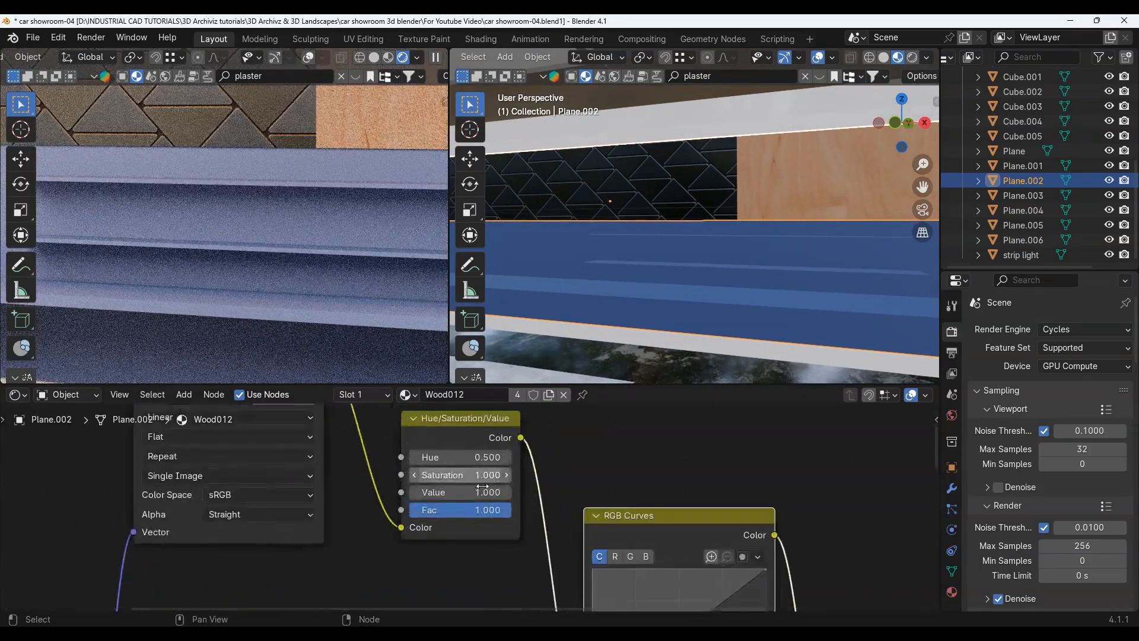
click(502, 500)
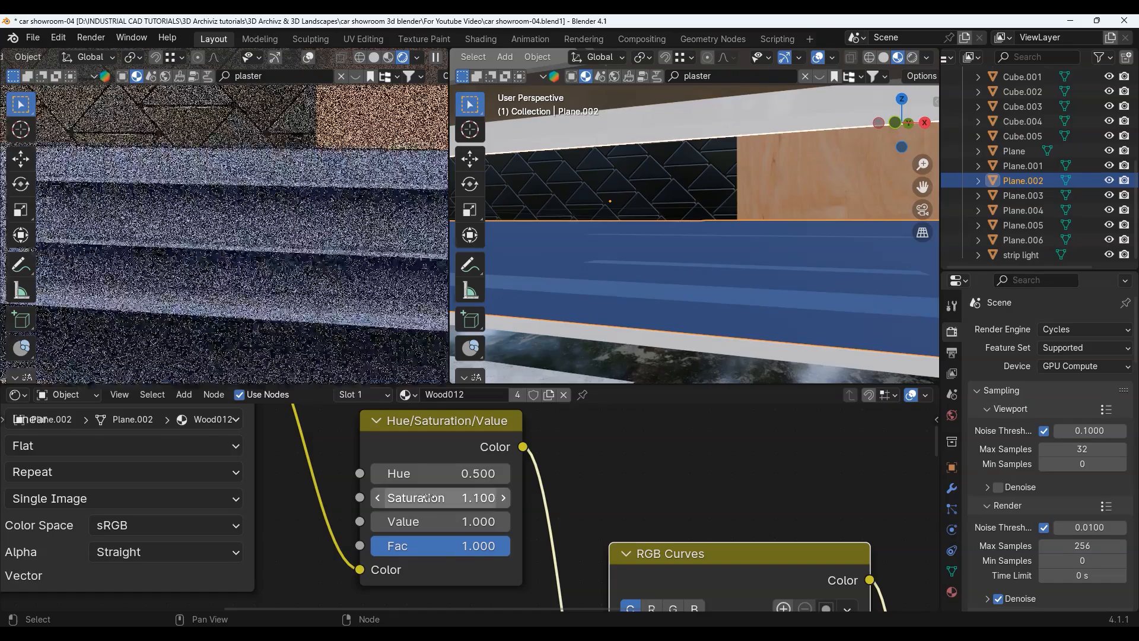
click(376, 500)
Step: Try a neutral brownish-grey in the RGB Curves node's Color swatch and undo the color change
scroll(535, 539, down, 3)
middle_drag(571, 541, 399, 439)
middle_drag(542, 595, 535, 453)
click(557, 529)
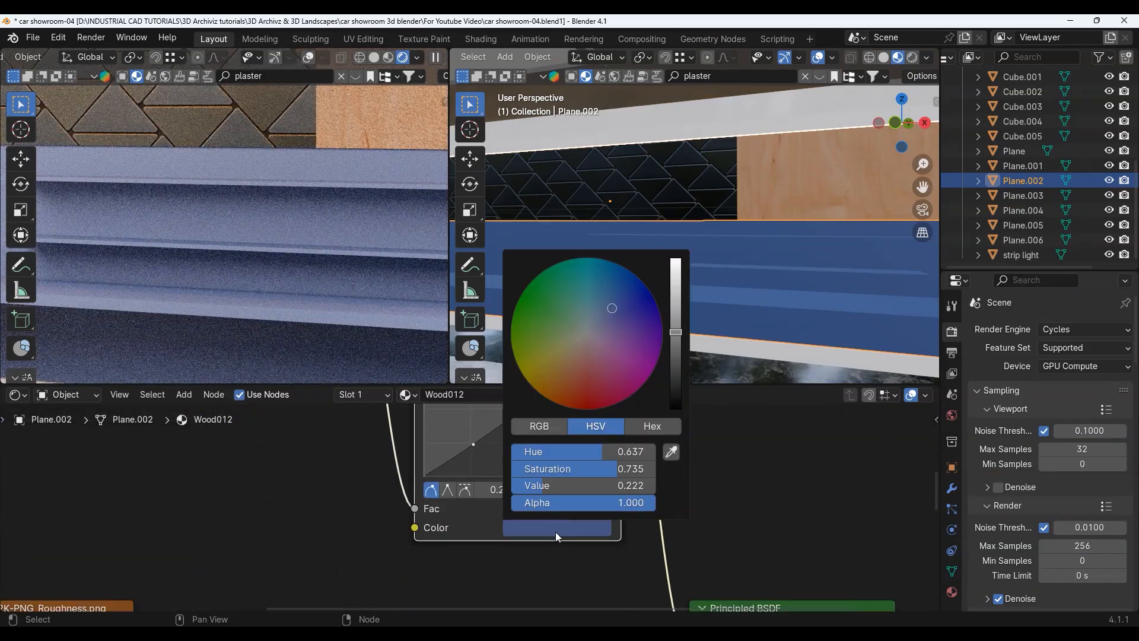
drag(611, 314, 586, 340)
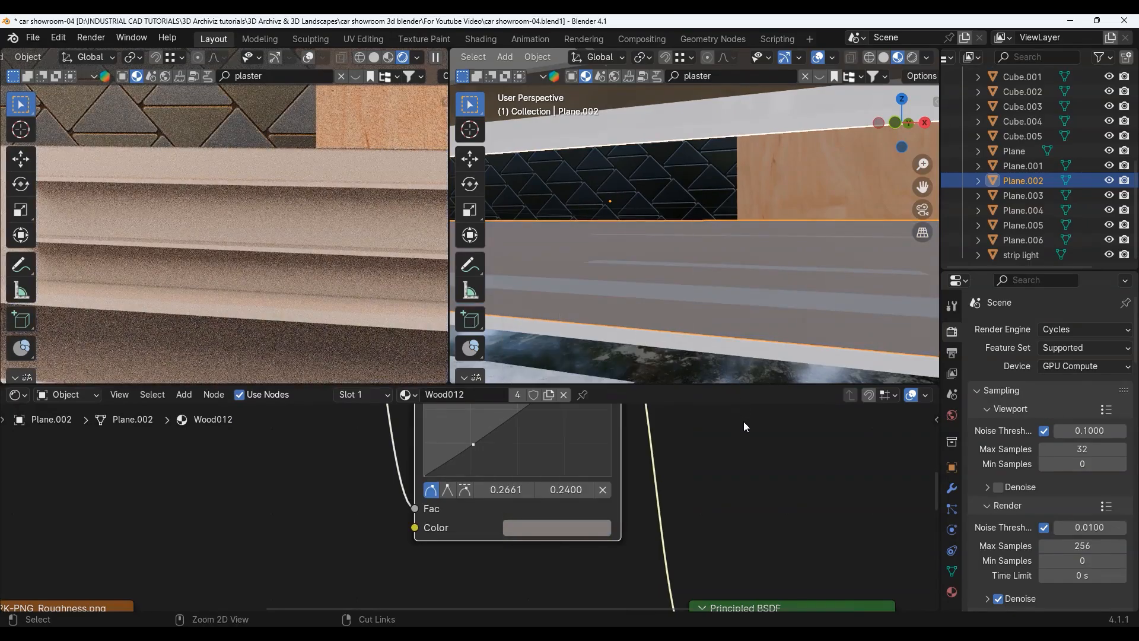
key(ctrl+z)
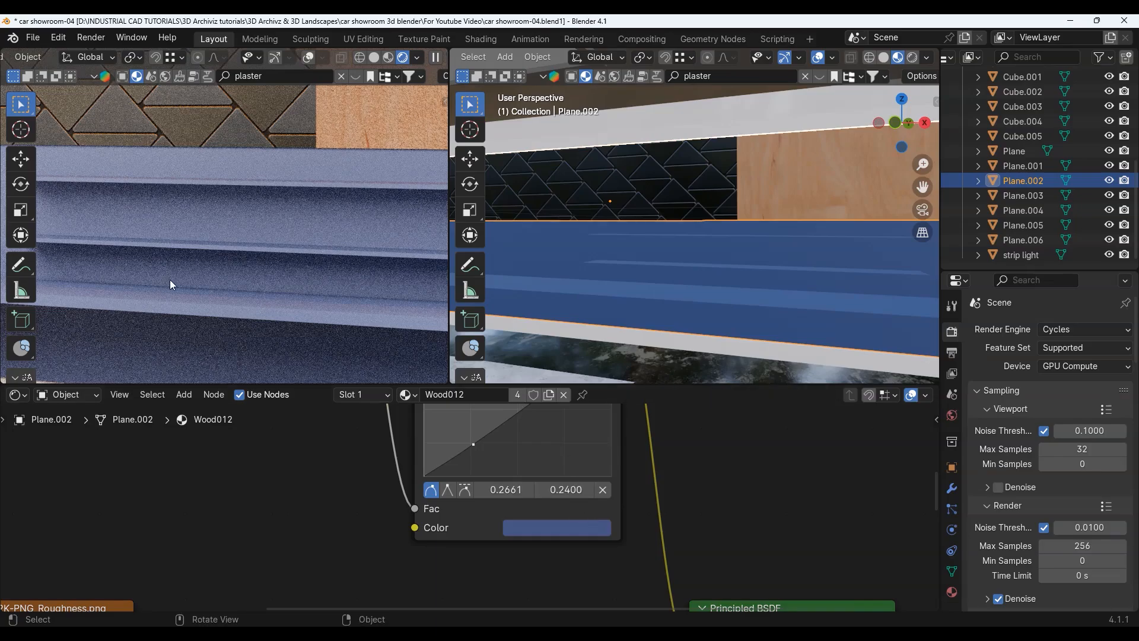
Step: Link the Wood012 roughness texture's Color output to the Principled BSDF's Roughness
scroll(169, 285, down, 2)
scroll(474, 500, down, 5)
middle_drag(574, 543, 437, 468)
scroll(468, 508, up, 6)
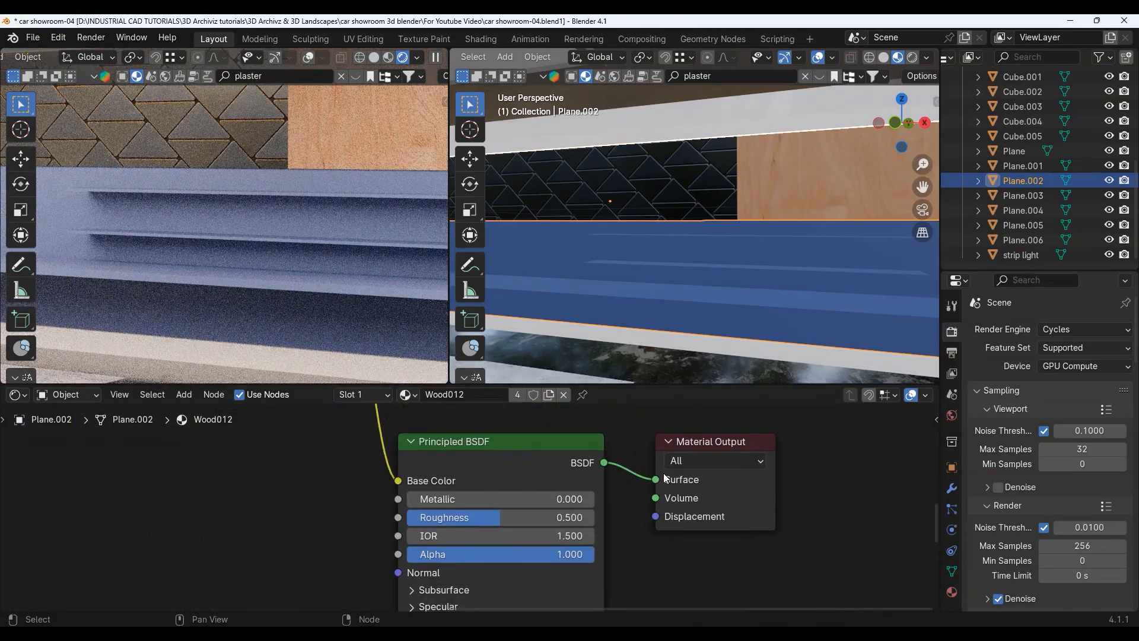
scroll(510, 543, down, 7)
middle_drag(209, 531, 389, 476)
middle_drag(323, 452, 315, 472)
scroll(309, 467, up, 3)
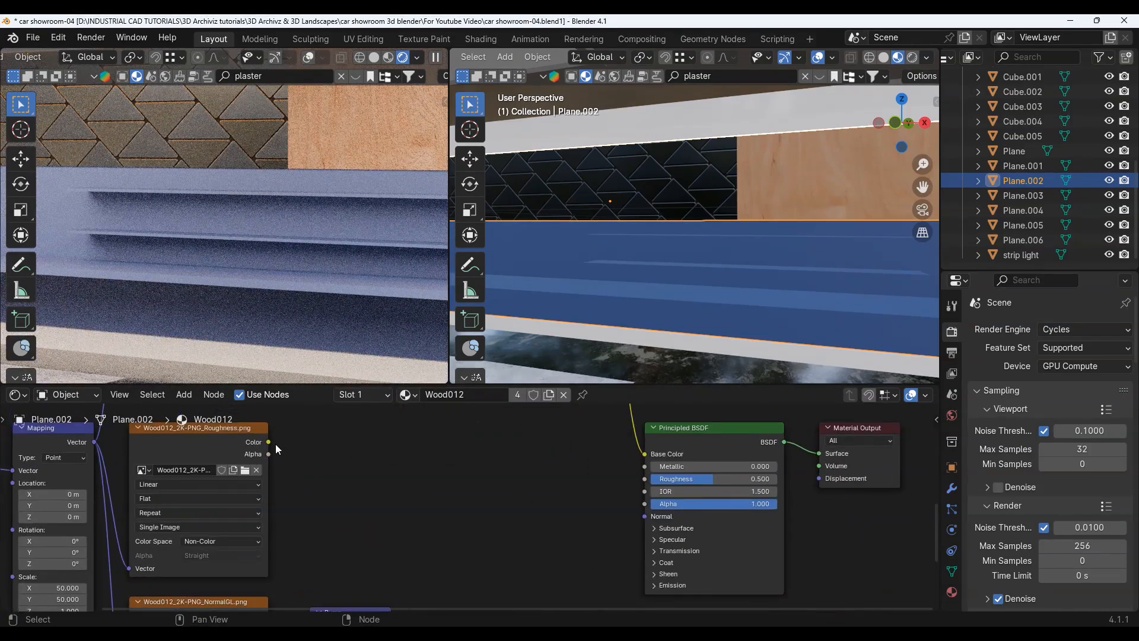
drag(268, 442, 646, 479)
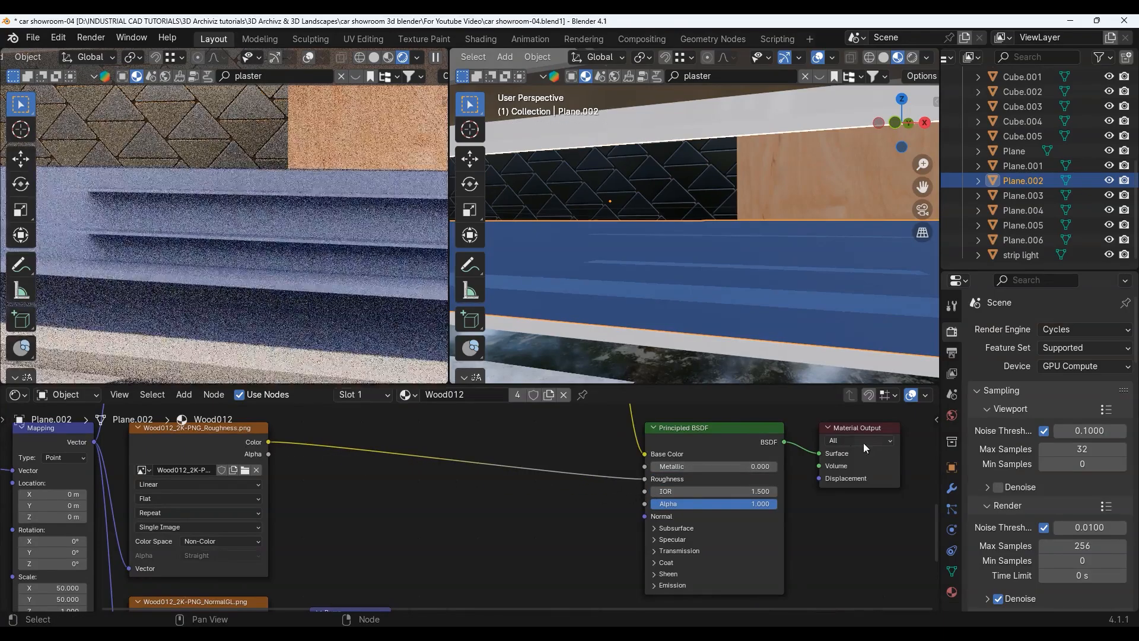
Step: Browse the wood materials on ambientCG and return to Blender
scroll(312, 491, down, 4)
middle_drag(264, 472, 337, 475)
click(598, 633)
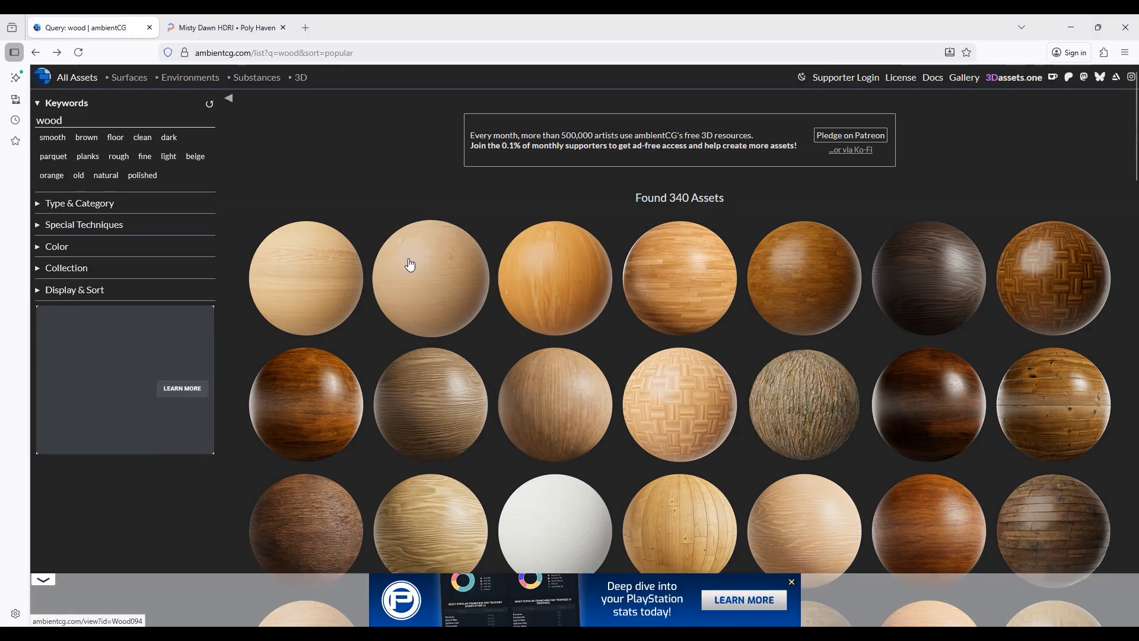
scroll(409, 264, down, 3)
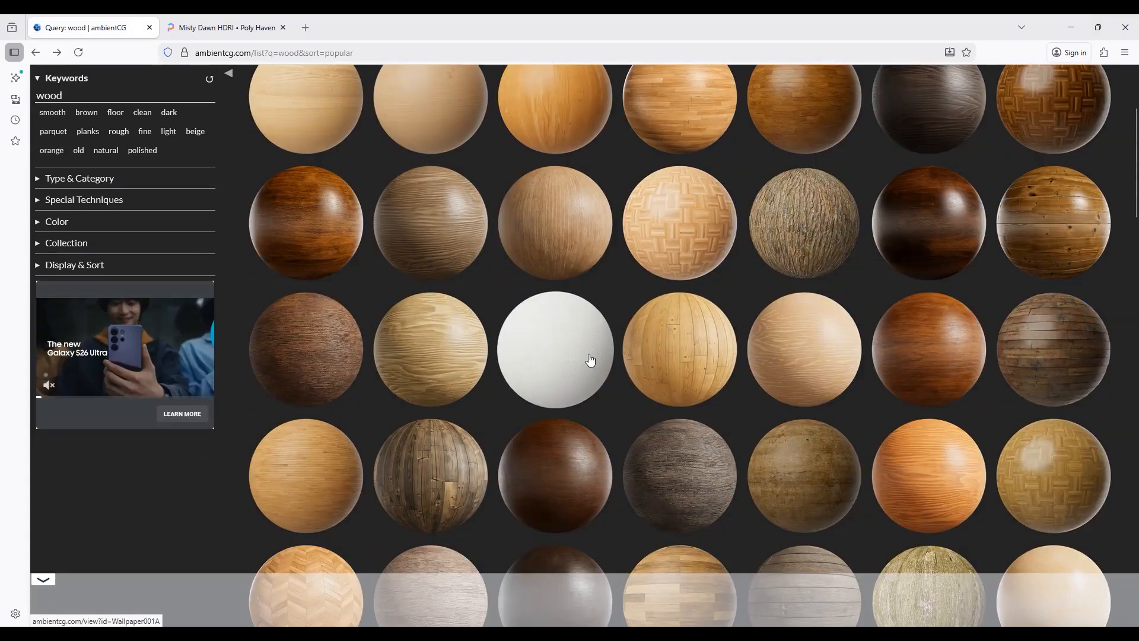
scroll(637, 346, down, 4)
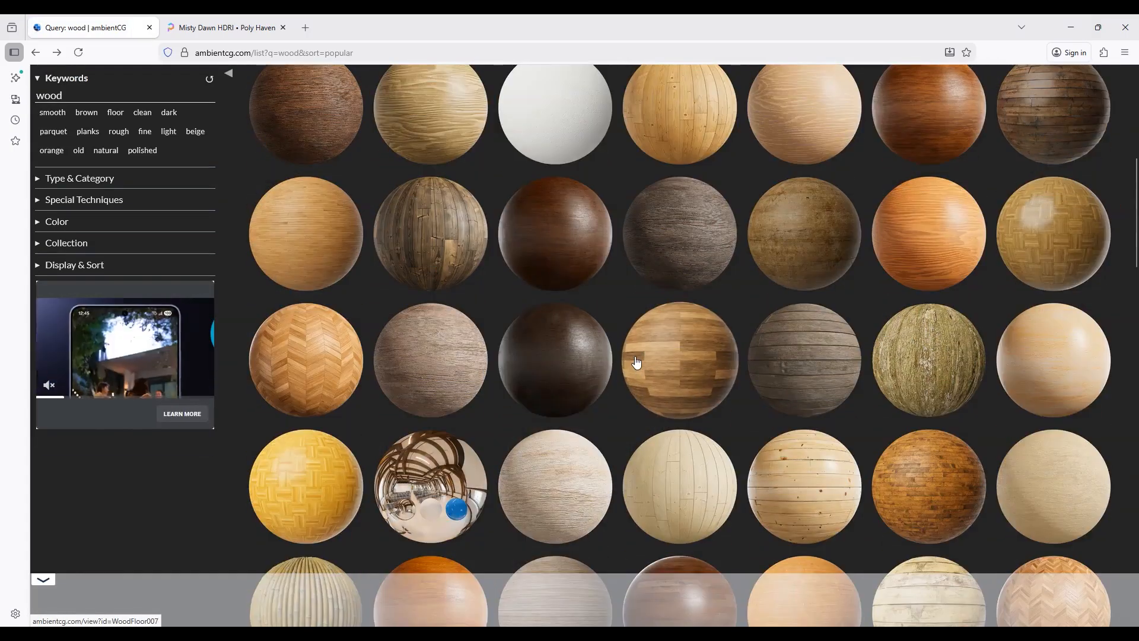
scroll(638, 356, down, 4)
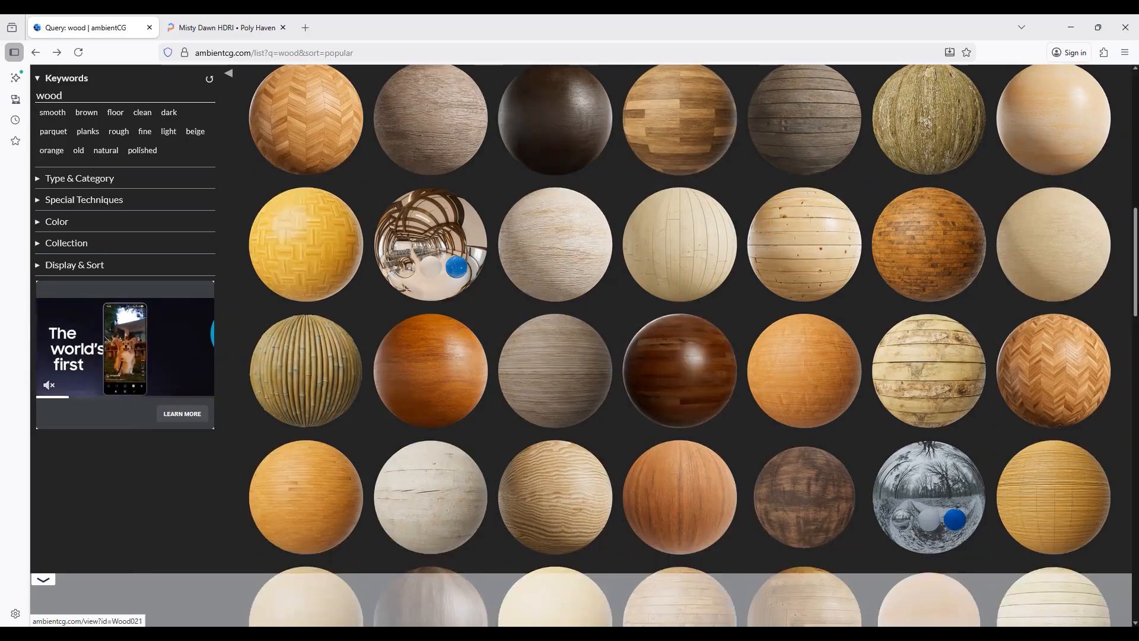
click(1062, 33)
Step: Link the Wood012 Bump node's Normal output to the Principled BSDF's Normal
scroll(401, 504, up, 6)
scroll(404, 503, down, 5)
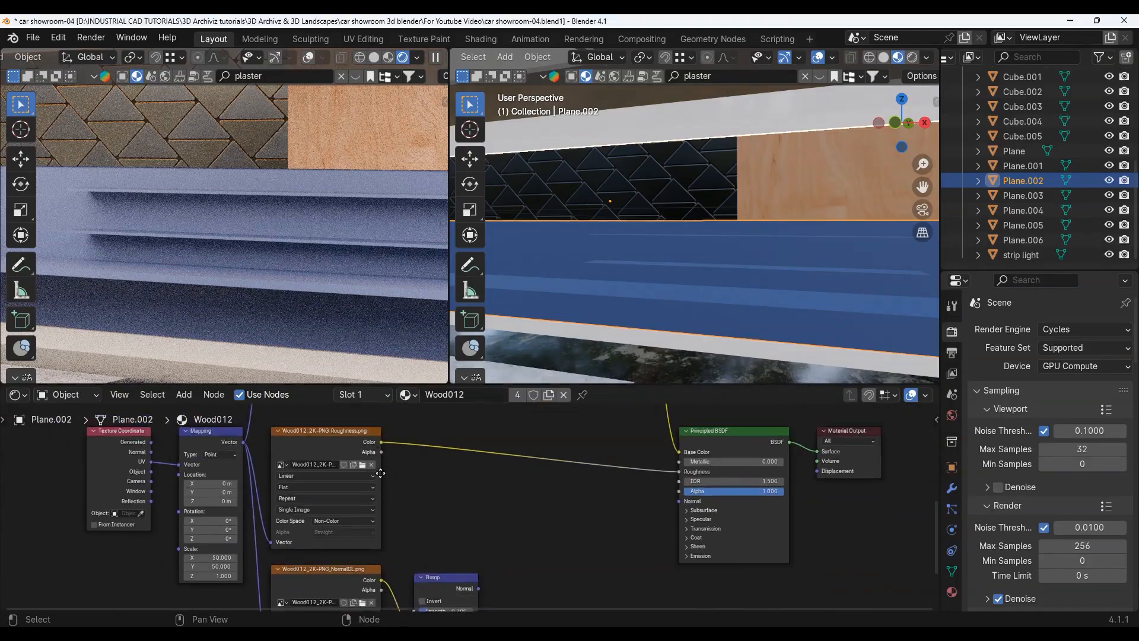
middle_drag(508, 571, 436, 513)
drag(610, 436, 609, 443)
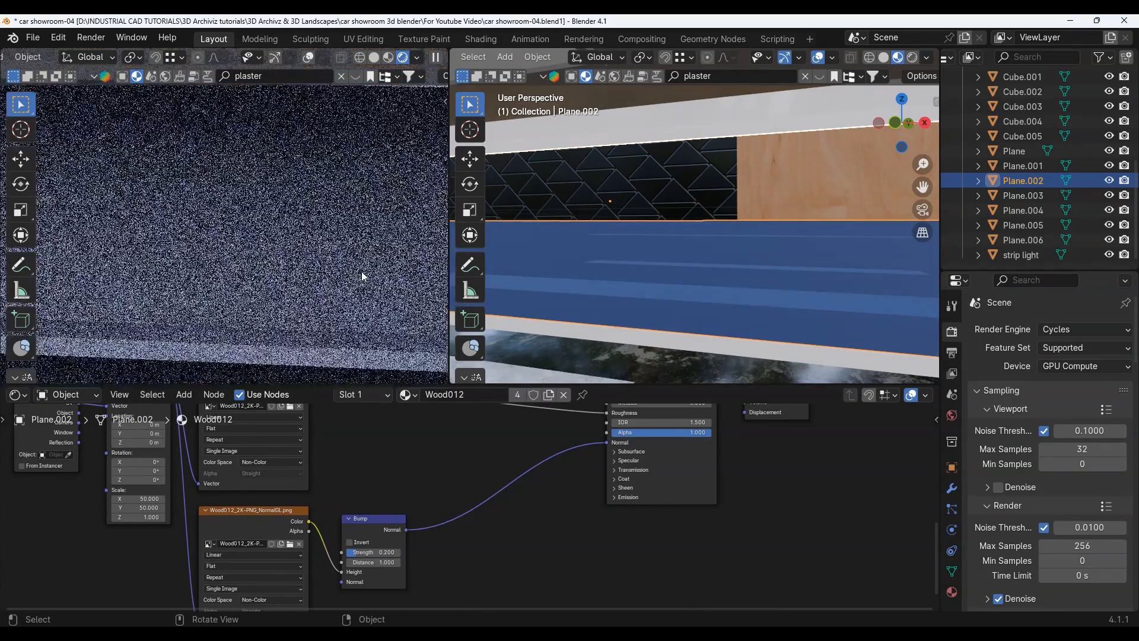
Step: Examine the Wood012 node setup and the blue back wall panels up close and from the camera view
scroll(422, 492, up, 4)
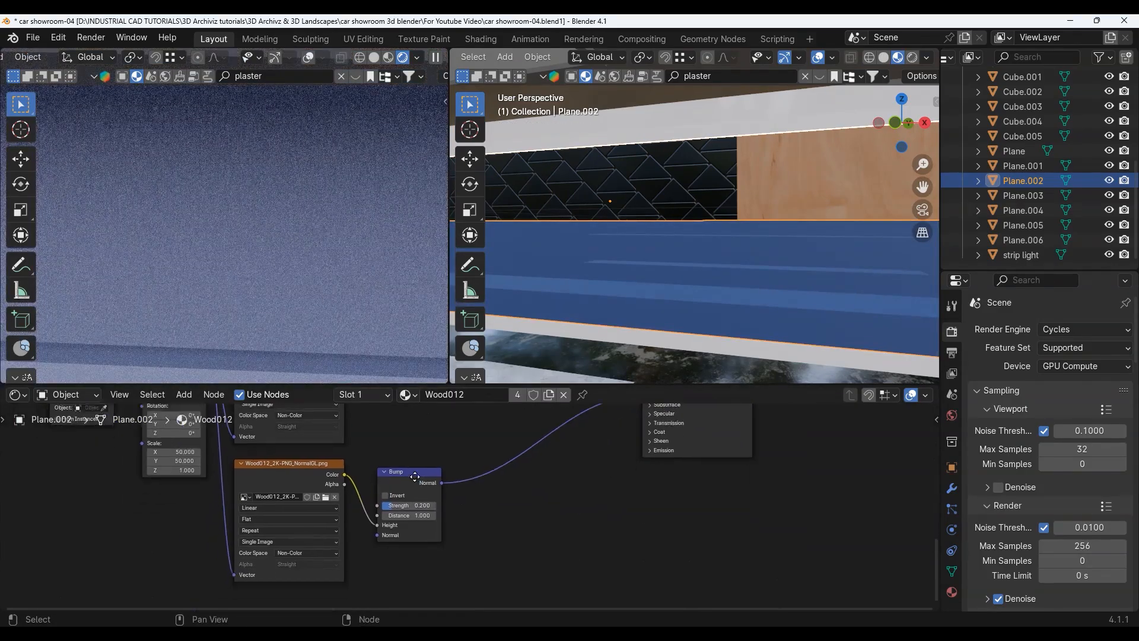
scroll(343, 488, up, 2)
scroll(254, 464, down, 6)
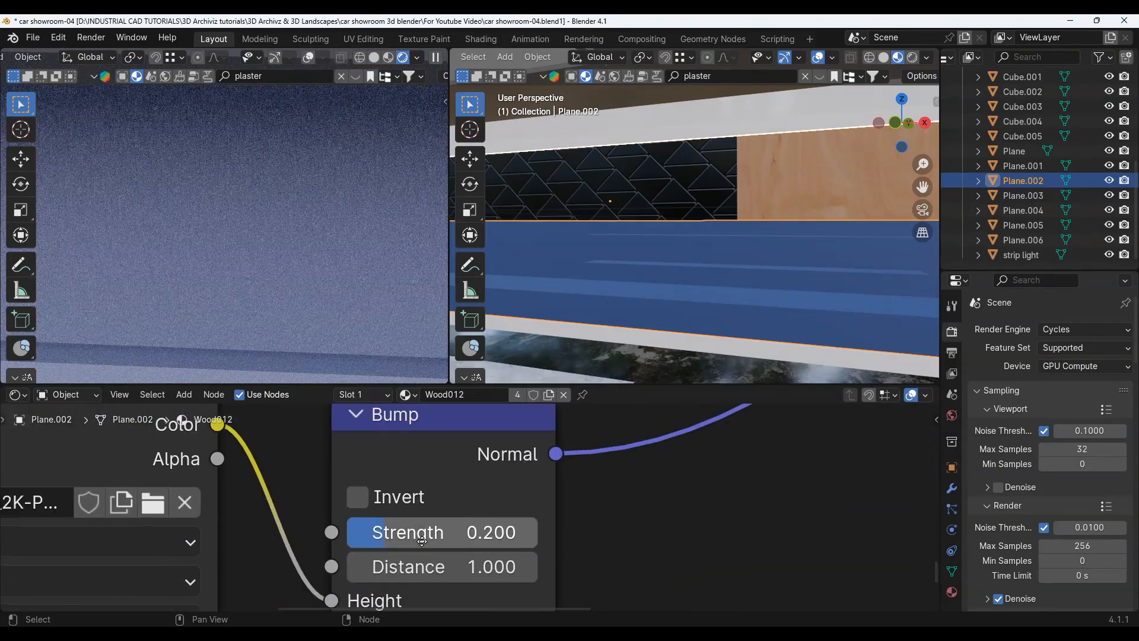
middle_drag(599, 477, 516, 564)
middle_drag(567, 494, 577, 562)
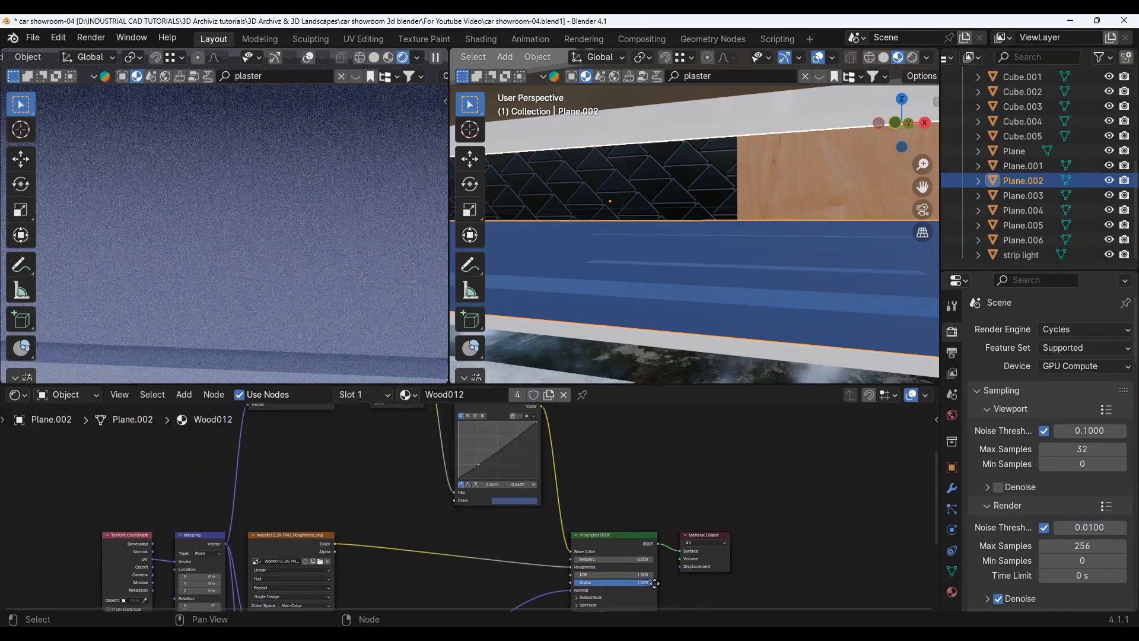
middle_drag(472, 519, 689, 475)
scroll(293, 484, up, 6)
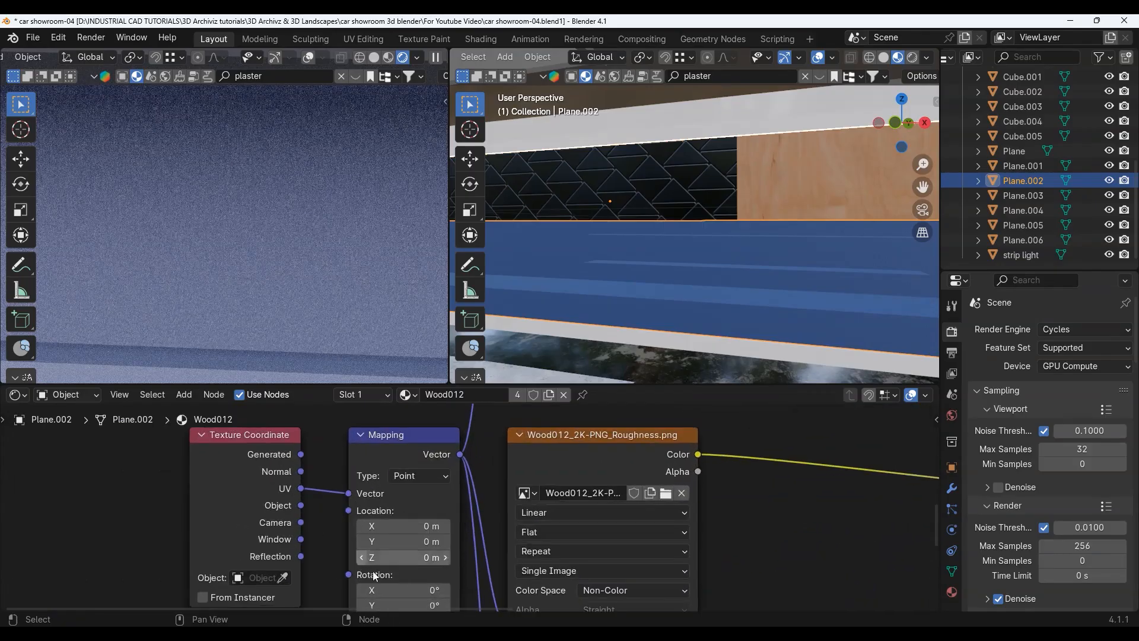
scroll(312, 226, down, 5)
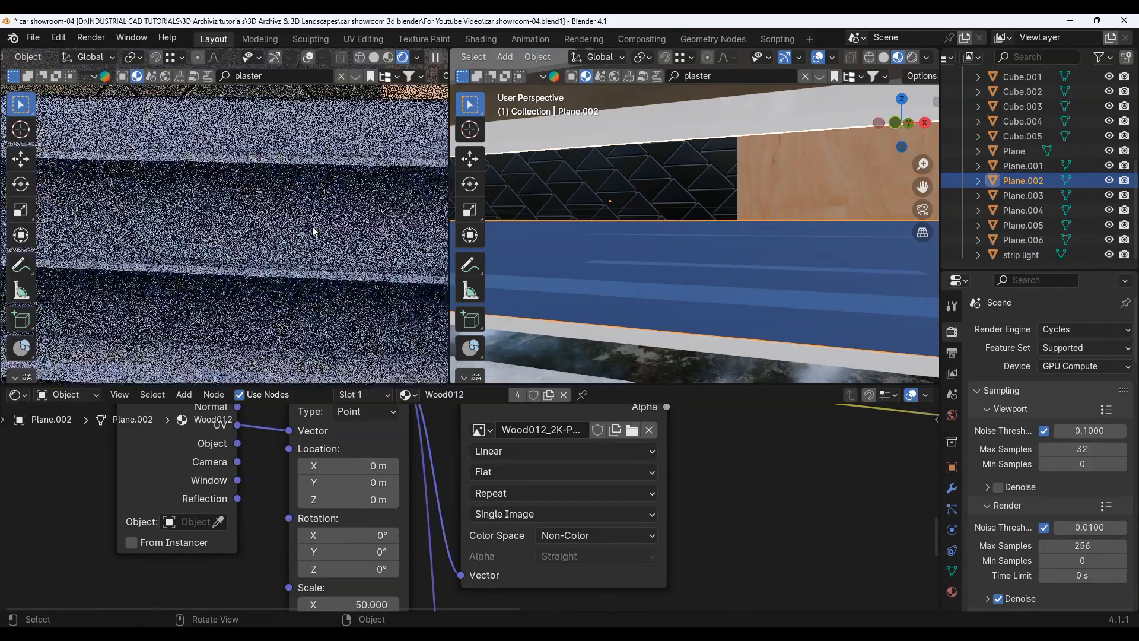
scroll(313, 234, down, 8)
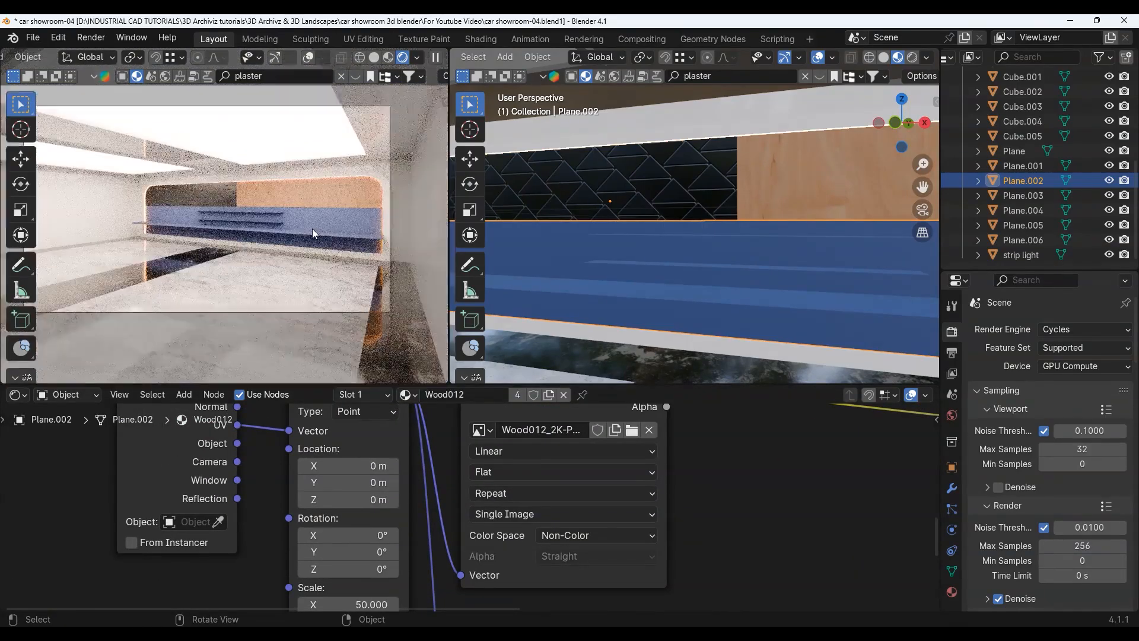
scroll(320, 237, down, 3)
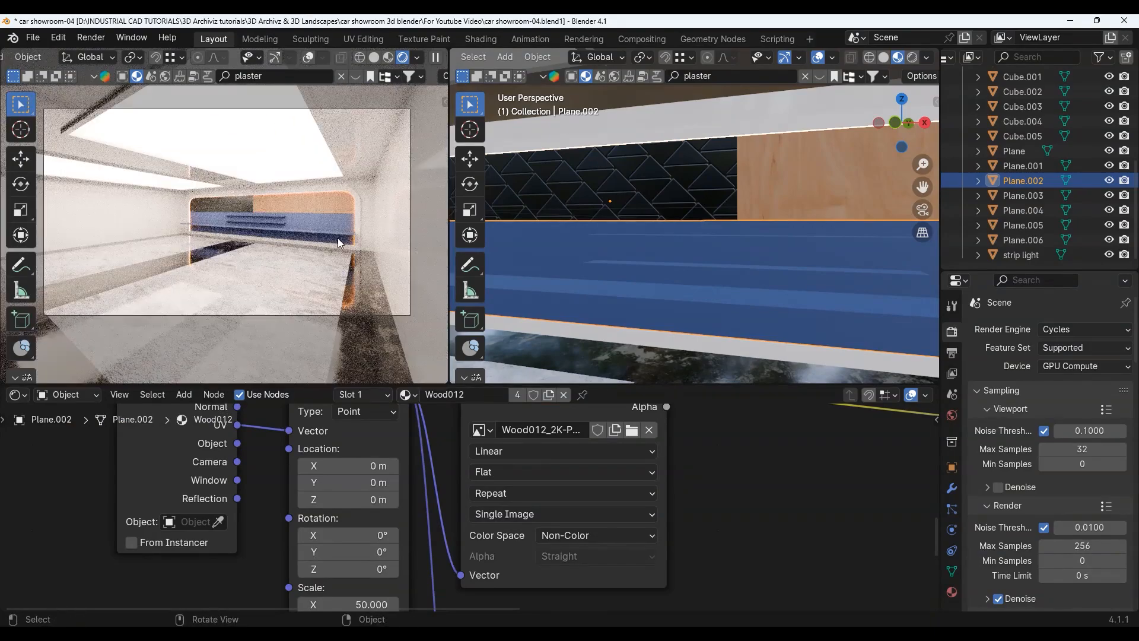
scroll(703, 238, down, 10)
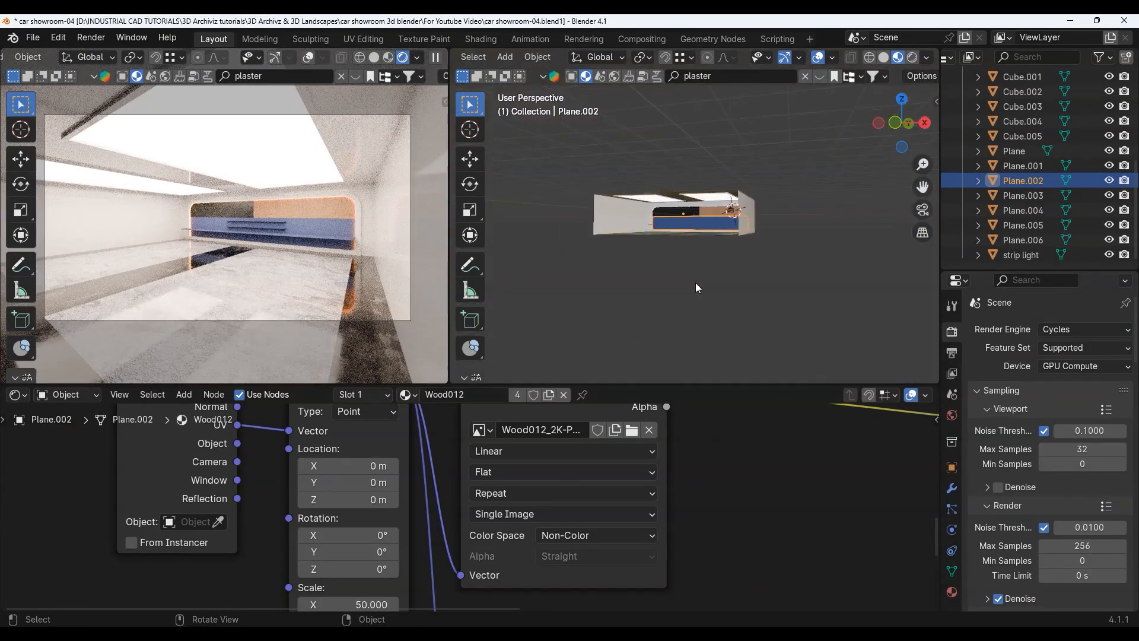
Step: Save the car showroom project file
mouse_move(774, 254)
middle_down()
mouse_move(752, 266)
mouse_move(771, 258)
mouse_move(762, 255)
middle_up()
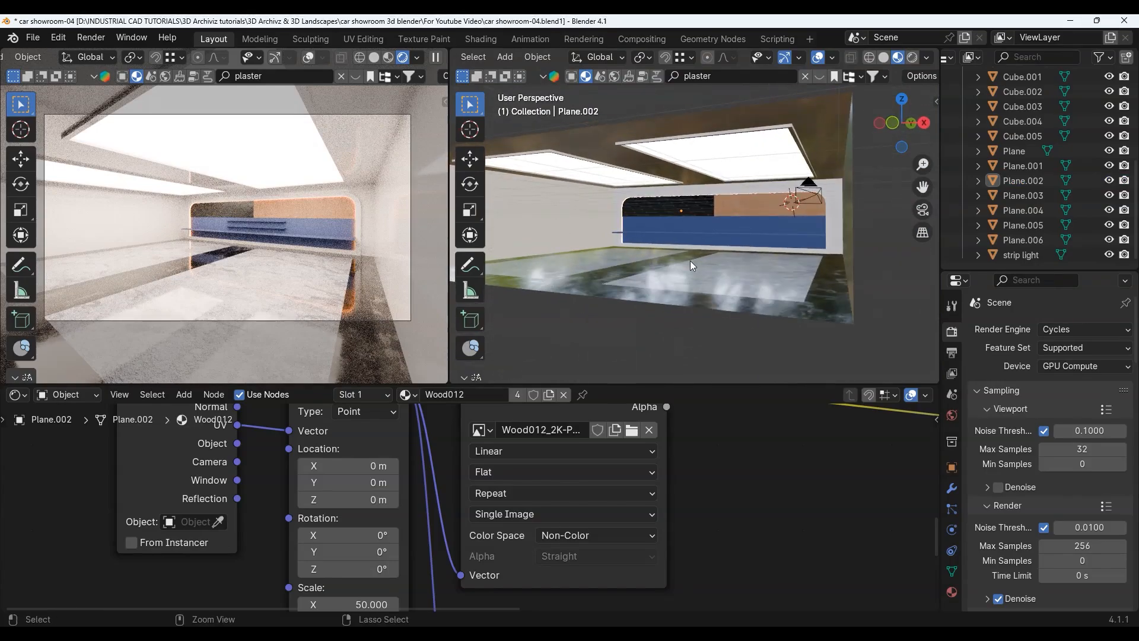
key(ctrl+s)
scroll(731, 274, up, 5)
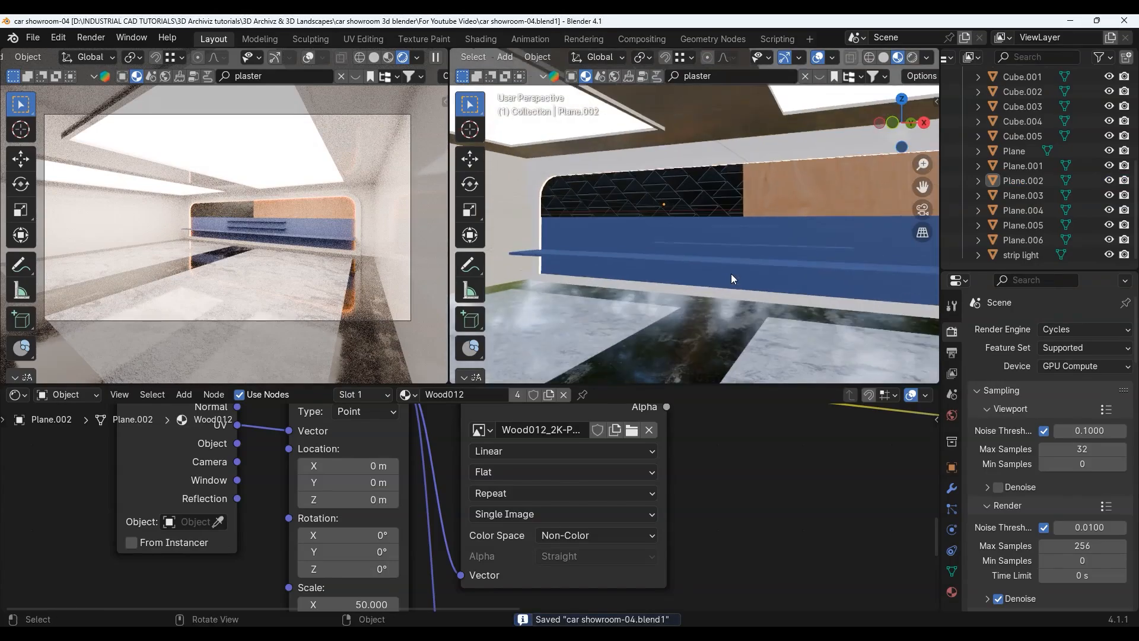
middle_drag(731, 273, 457, 291)
Step: View the World shader nodes and return the shader editor to the Object shader type
click(83, 448)
click(76, 397)
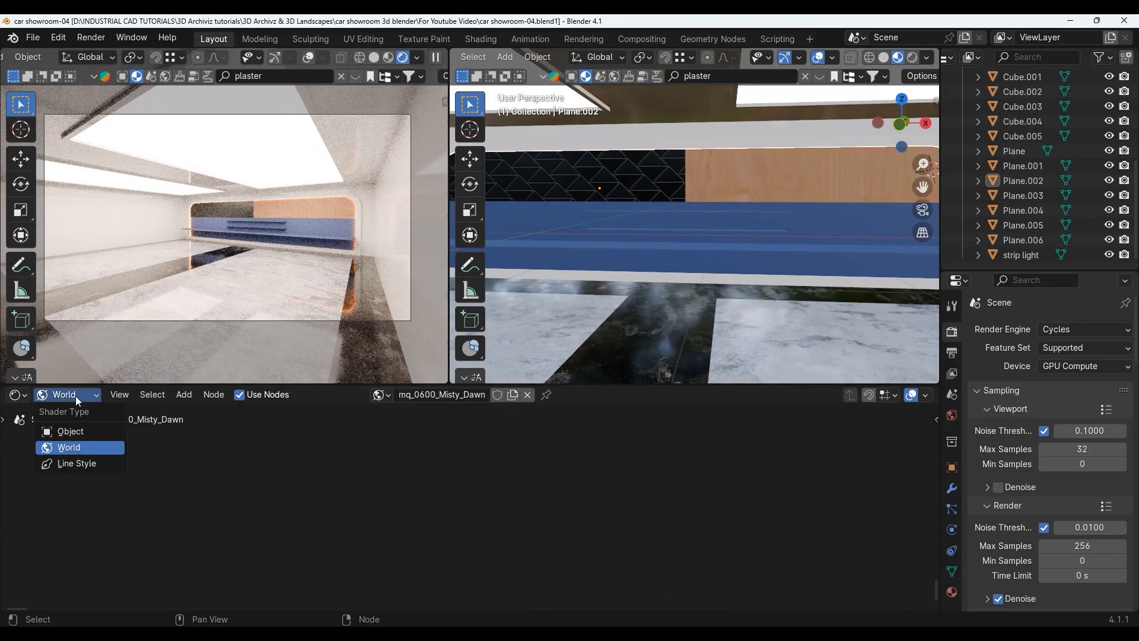
click(84, 433)
scroll(736, 254, down, 8)
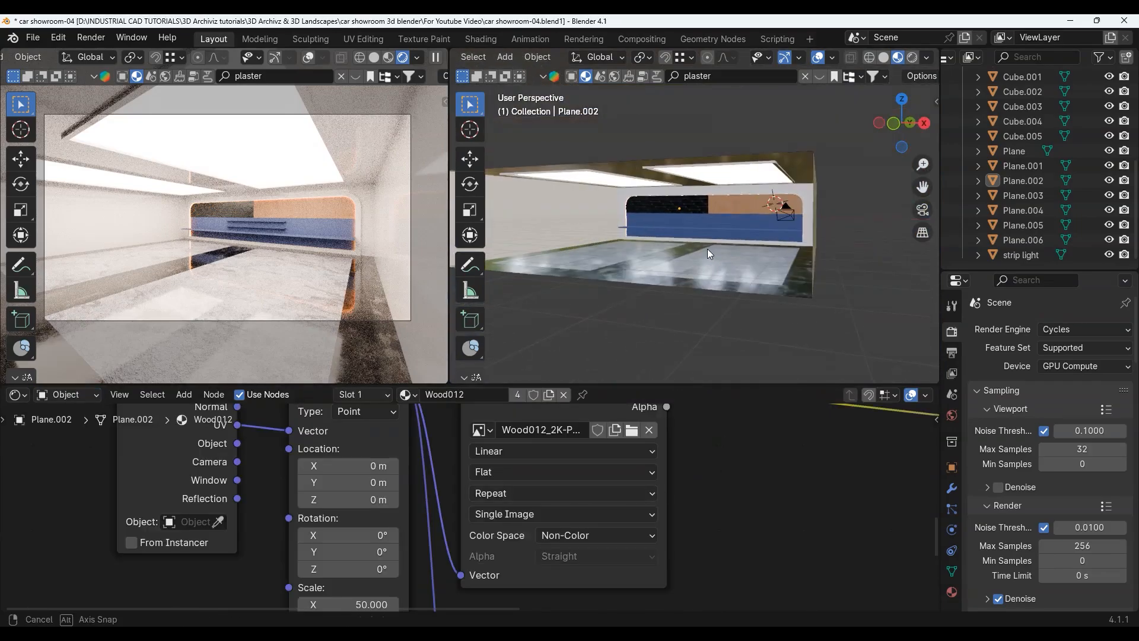
key(KP_0)
key(KP_0)
key(KP_0)
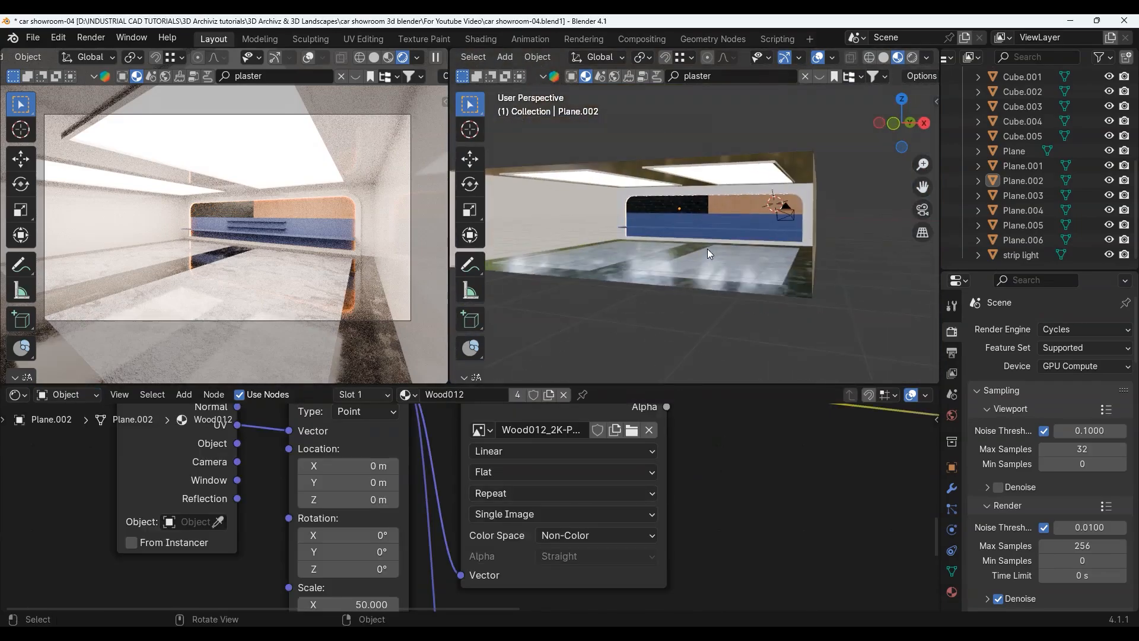
key(KP_0)
scroll(708, 248, up, 5)
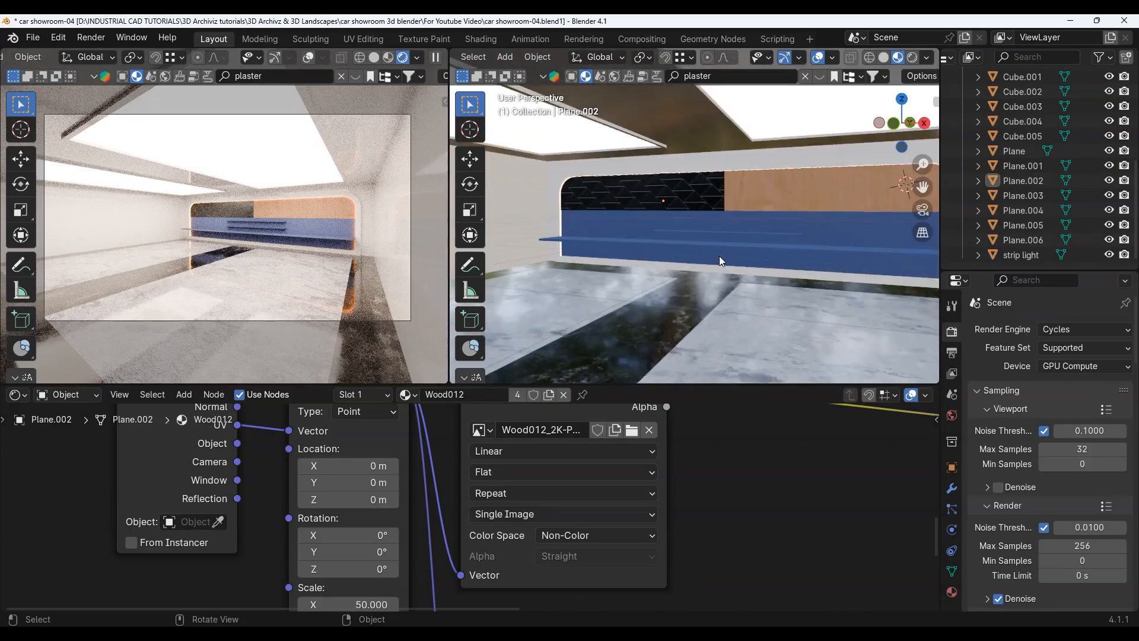
scroll(190, 265, up, 2)
scroll(243, 245, down, 4)
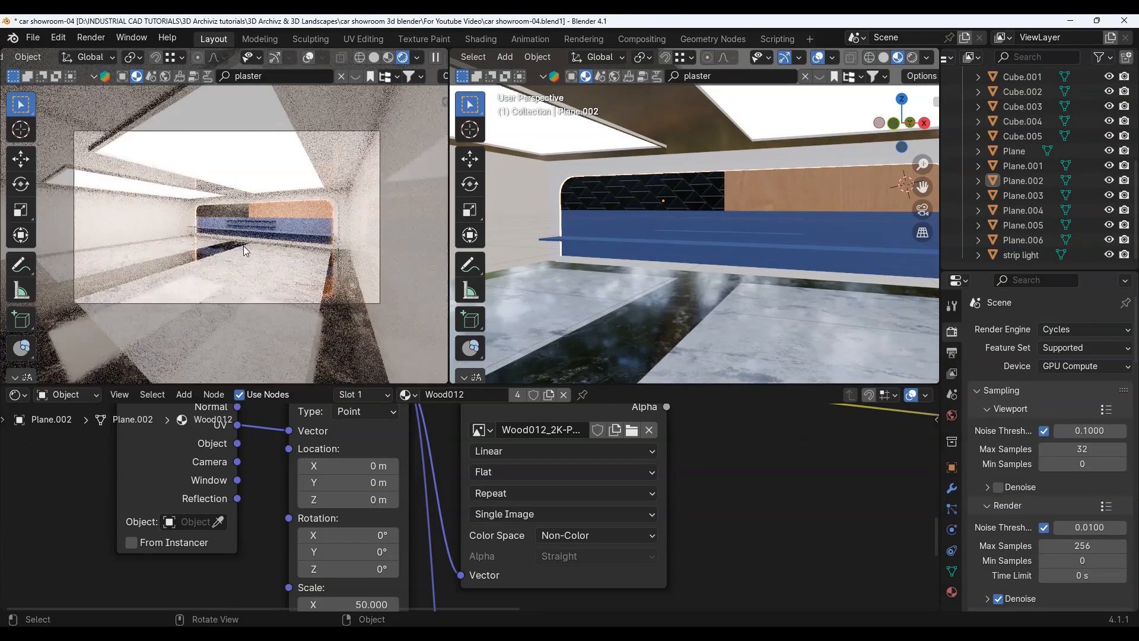
scroll(240, 248, down, 1)
Step: Unhide the Ceiling Lights collection and its Ceiling Lights.001 object in the viewport
scroll(1083, 240, up, 4)
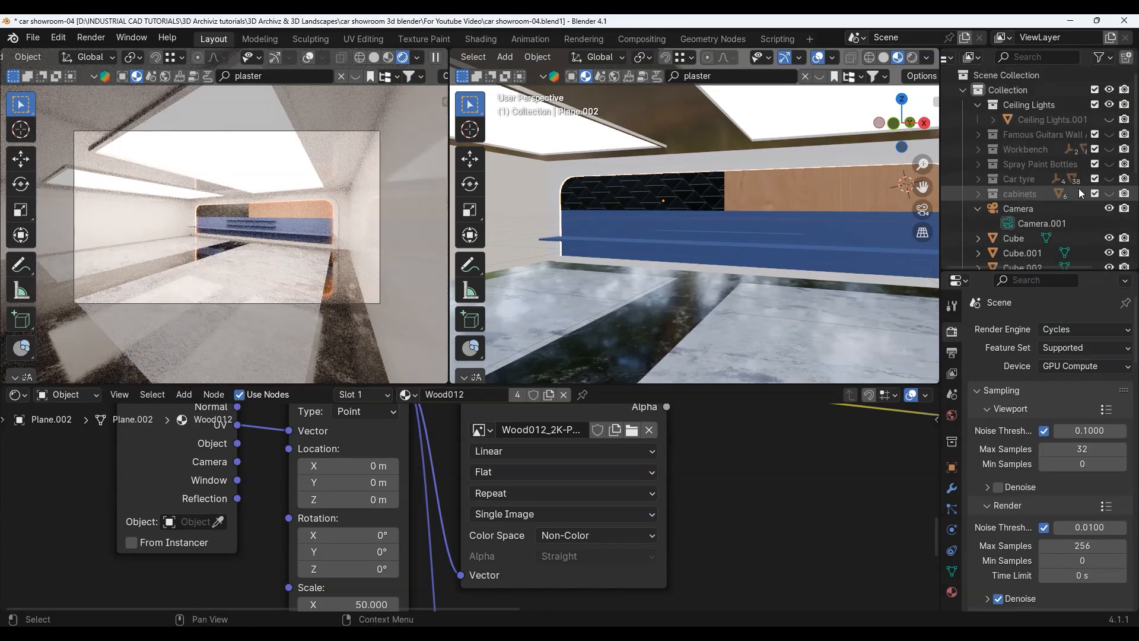
click(1111, 105)
click(1109, 119)
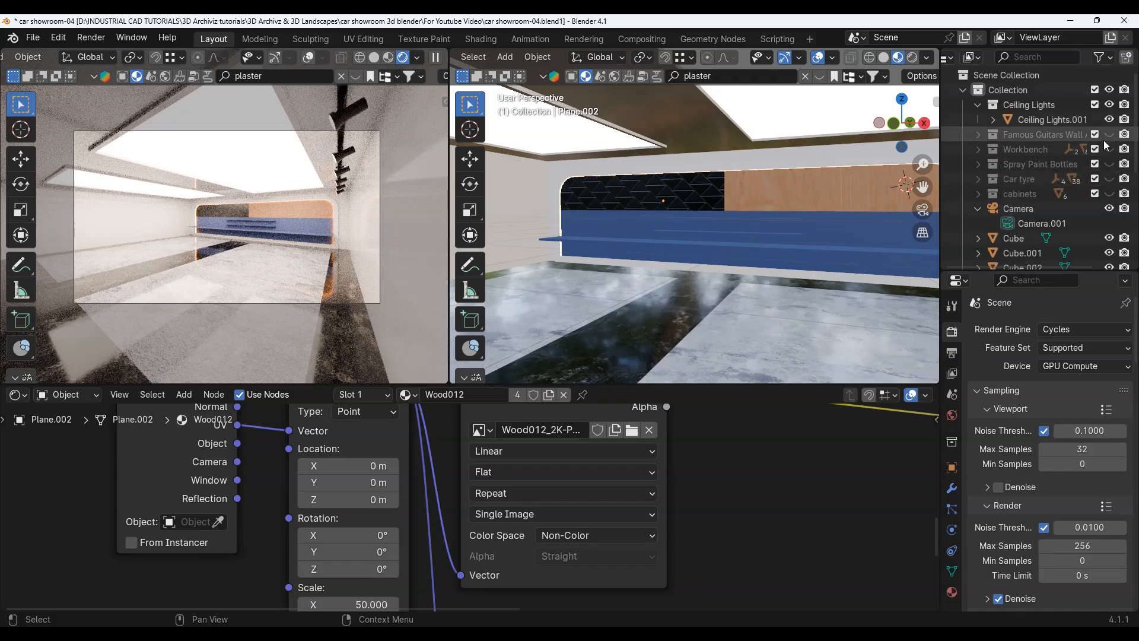
scroll(1077, 198, down, 5)
scroll(1075, 208, up, 5)
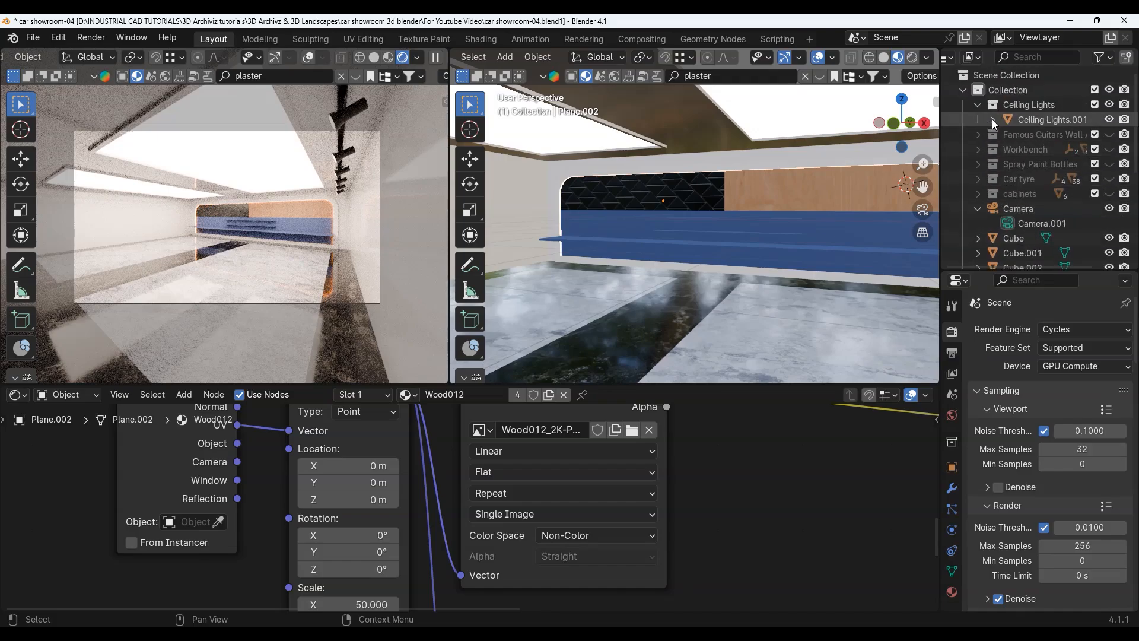
click(993, 119)
click(993, 120)
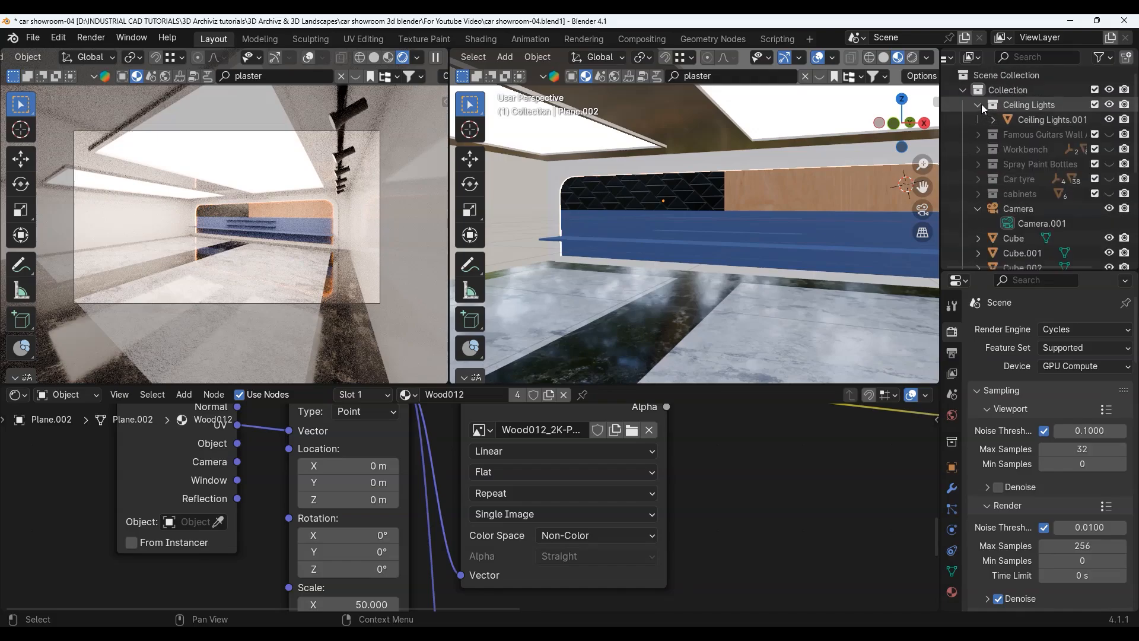
Step: Unhide the Famous Guitars Wall collection in the viewport and inspect the guitars on the wood panel
click(1109, 135)
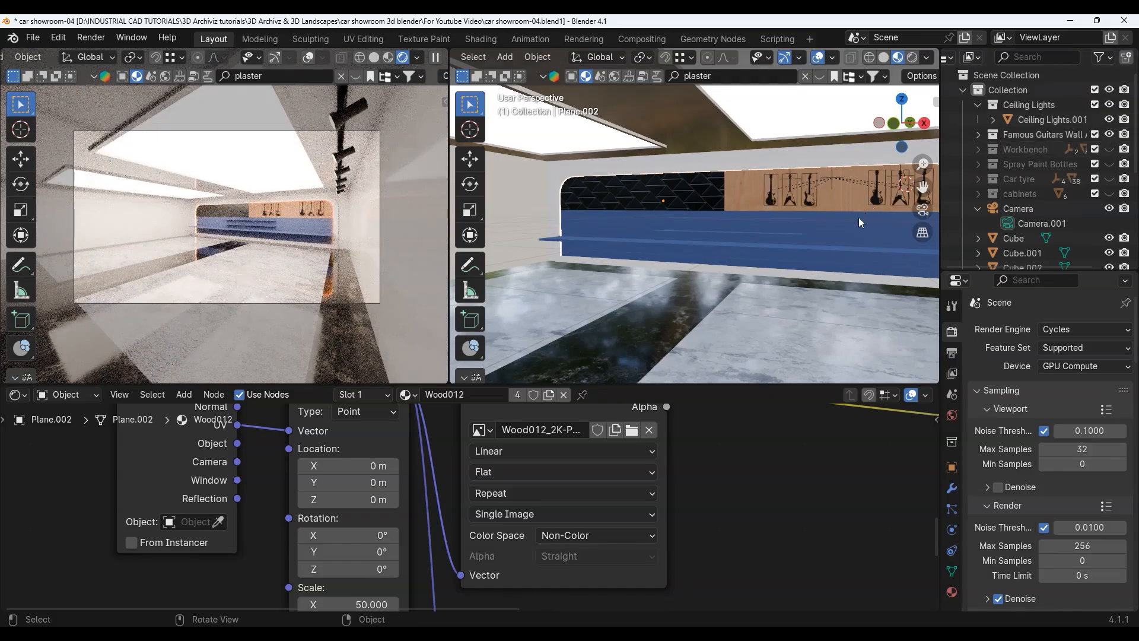
scroll(859, 218, up, 3)
shift+middle_drag(844, 230, 659, 214)
scroll(780, 177, up, 2)
shift+middle_drag(781, 176, 757, 216)
Step: Unhide the Workbench collection in the viewport and inspect the tool boards on the back wall
click(1108, 149)
scroll(798, 281, up, 2)
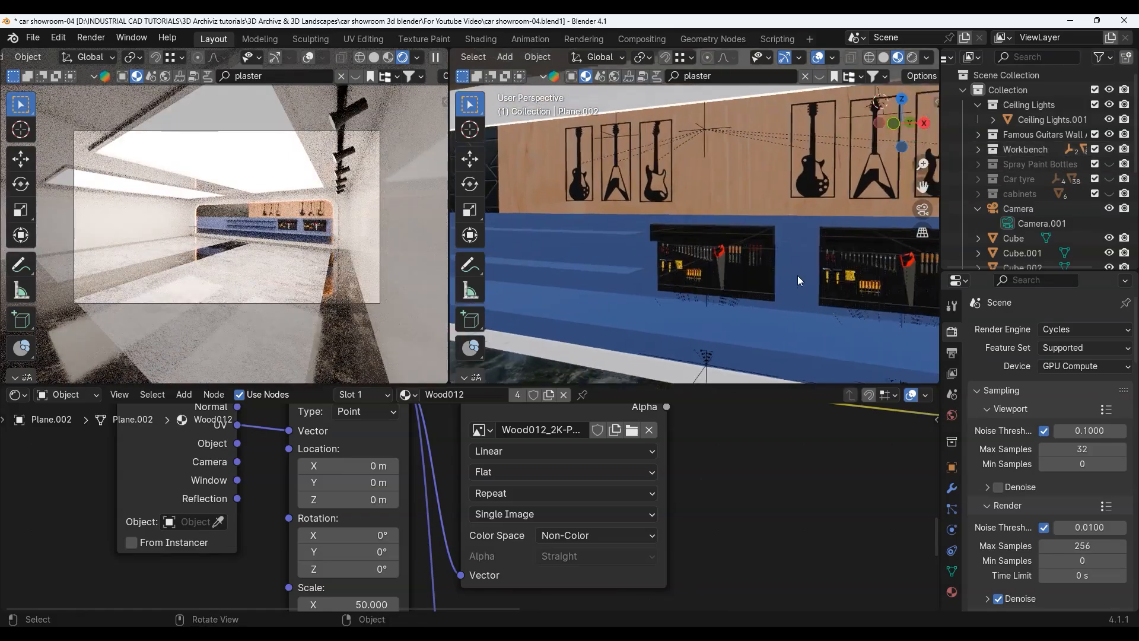
scroll(798, 280, up, 1)
shift+middle_drag(798, 281, 782, 279)
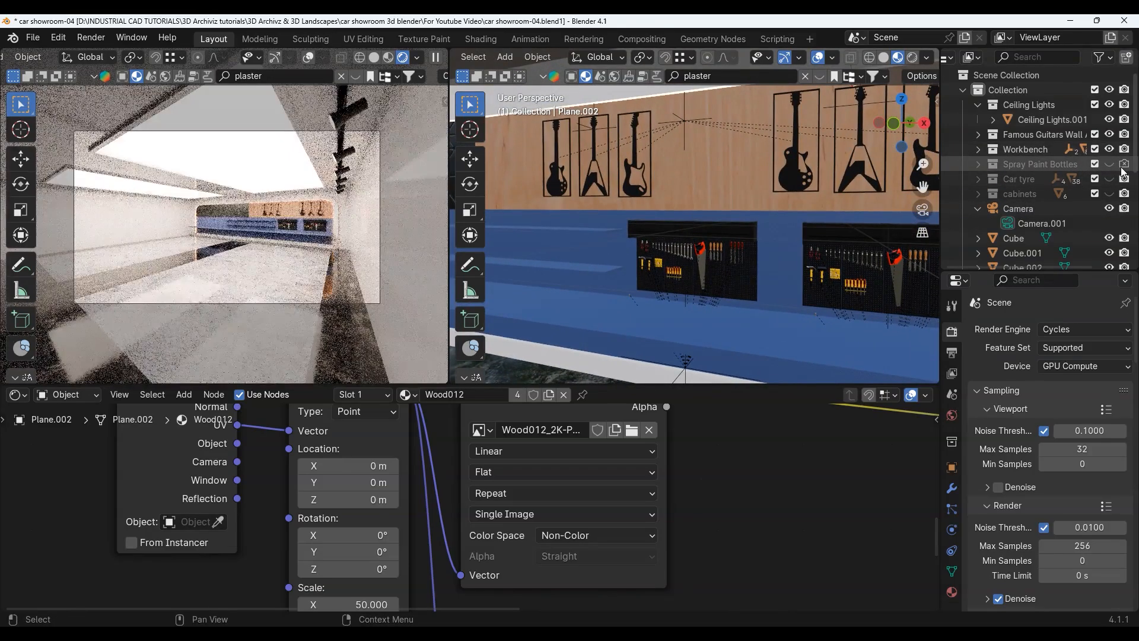
Step: Unhide the Spray Paint Bottles collection in the viewport and inspect the bottles on the wall shelves
click(1110, 165)
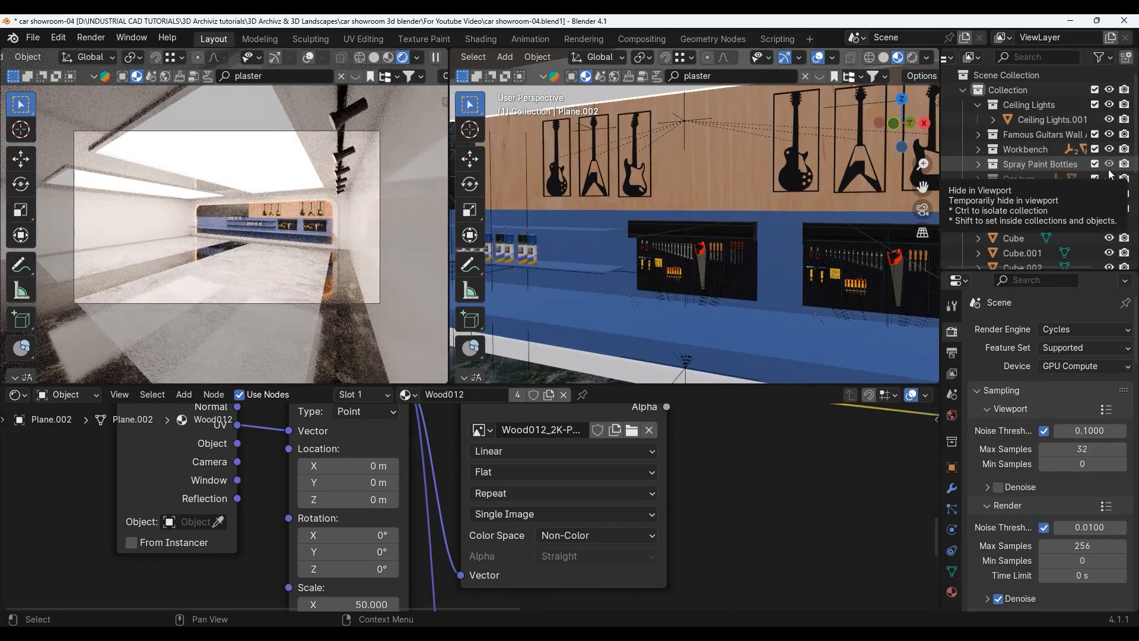
scroll(697, 188, up, 2)
scroll(646, 264, down, 6)
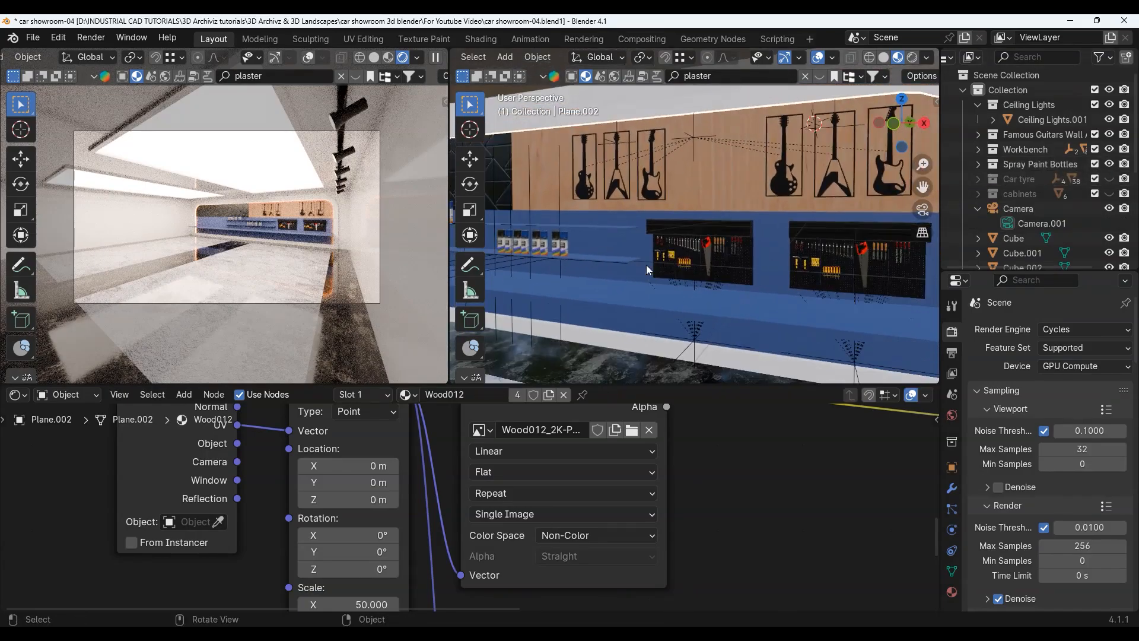
shift+middle_drag(559, 233, 842, 287)
scroll(746, 279, up, 3)
scroll(749, 281, up, 2)
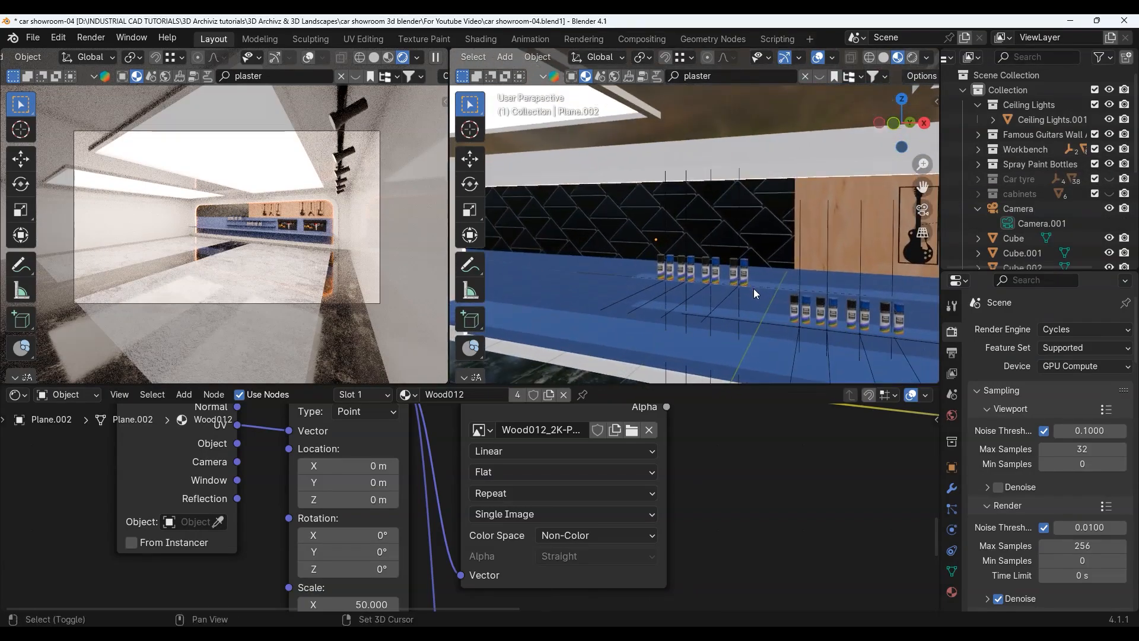
scroll(231, 236, up, 2)
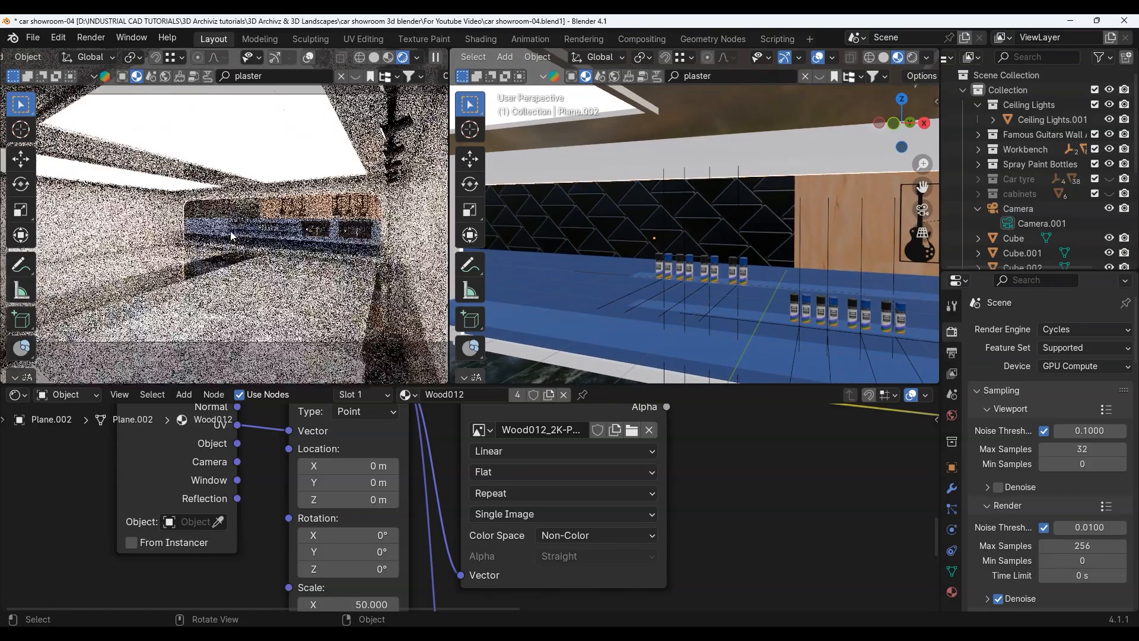
scroll(830, 251, down, 1)
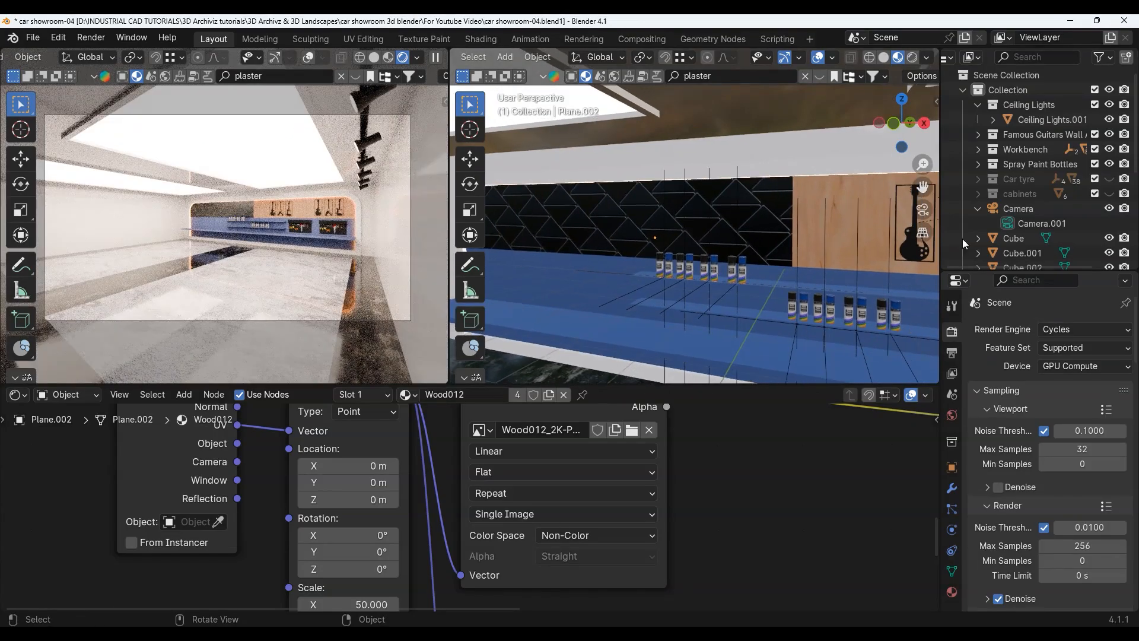
Step: Unhide the cabinets collection in the viewport and inspect the wooden glass cabinets along the side wall
click(1109, 194)
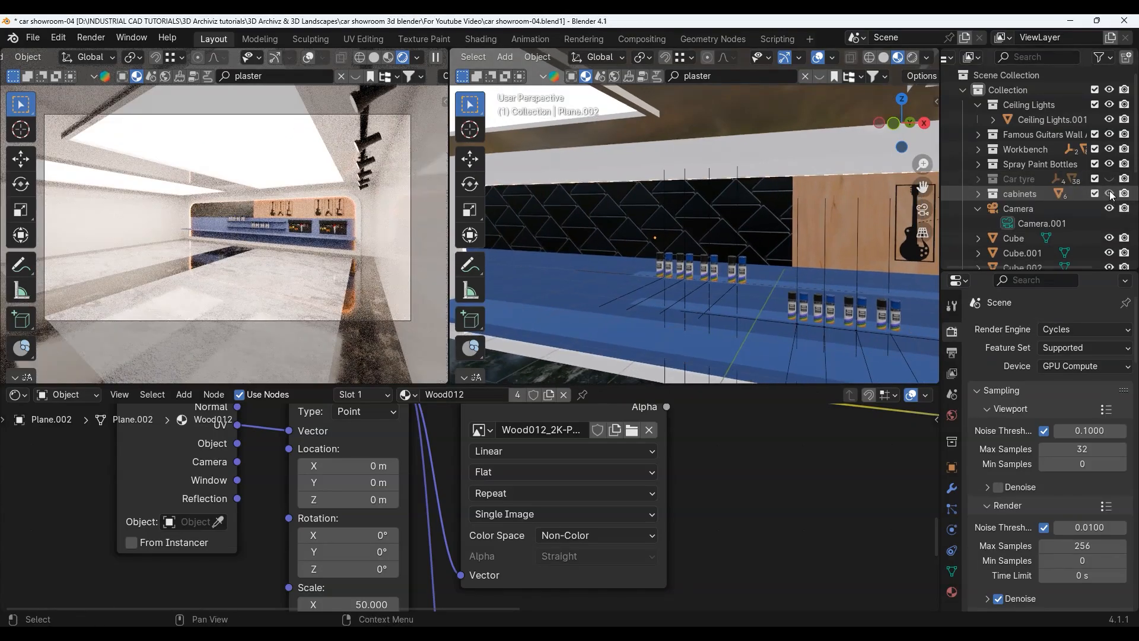
click(1109, 194)
scroll(782, 267, down, 8)
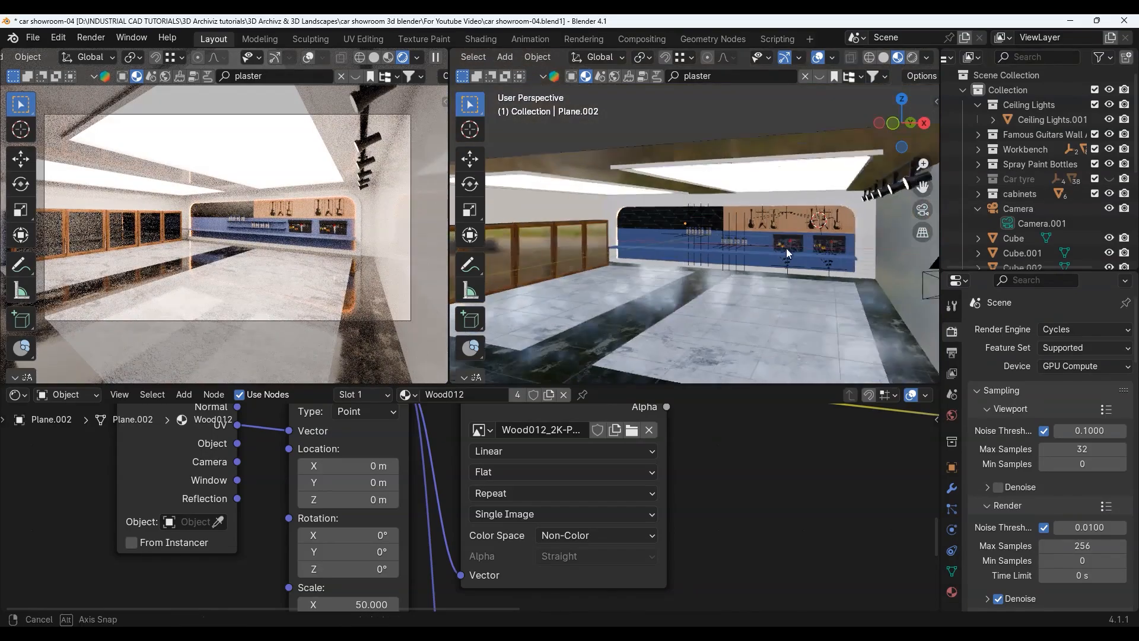
middle_drag(786, 248, 762, 247)
scroll(761, 247, up, 3)
middle_drag(643, 265, 896, 209)
scroll(746, 236, up, 5)
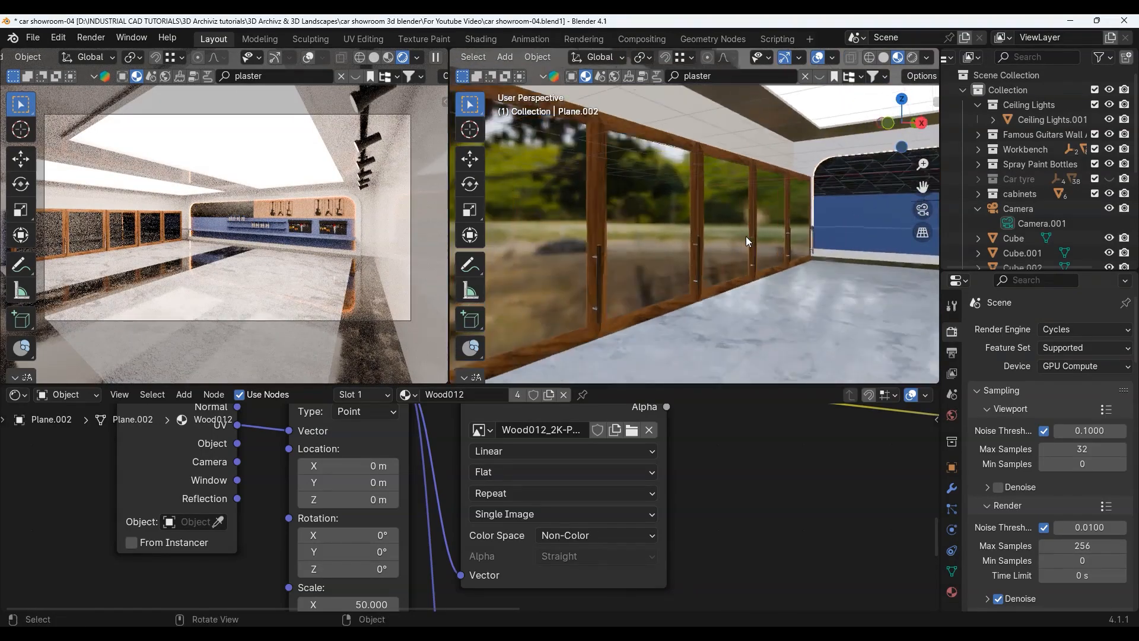
middle_drag(693, 254, 831, 231)
scroll(820, 241, down, 6)
scroll(846, 218, up, 5)
scroll(1091, 231, down, 2)
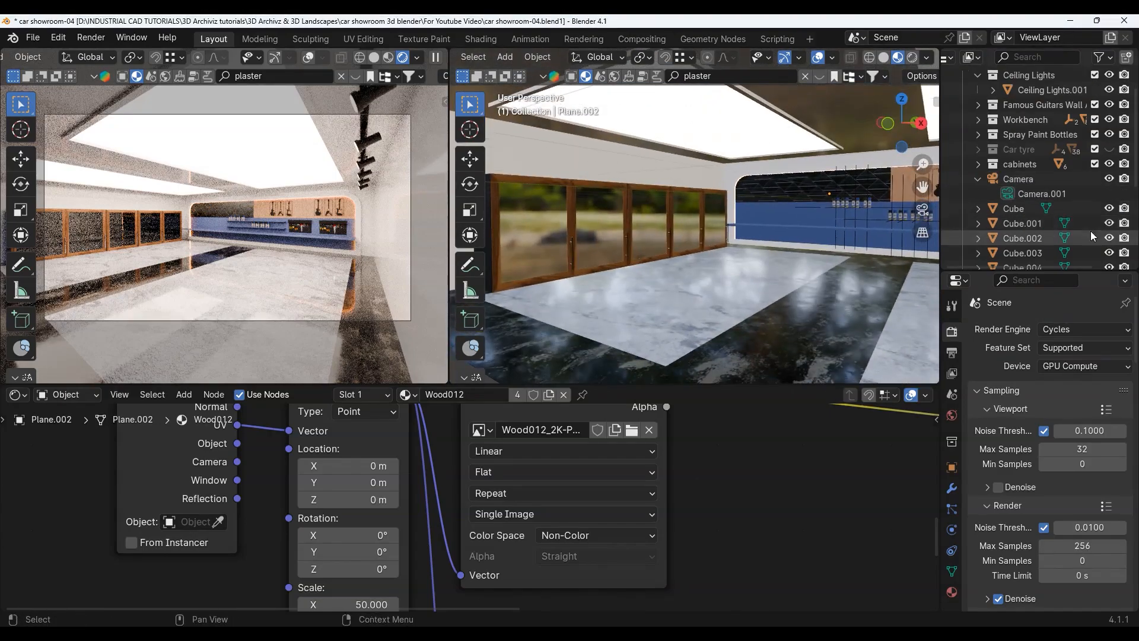
Step: Unhide the Car tyre collection in the viewport and inspect the tyre against the wall
scroll(1094, 206, down, 5)
scroll(1088, 219, up, 5)
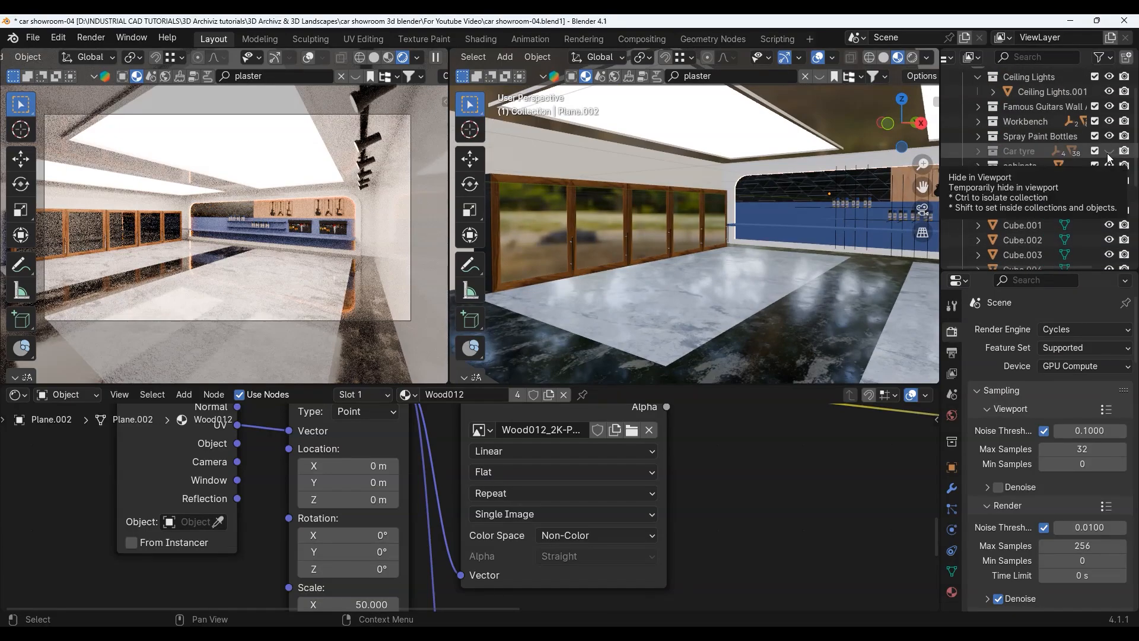
click(1110, 152)
click(1110, 151)
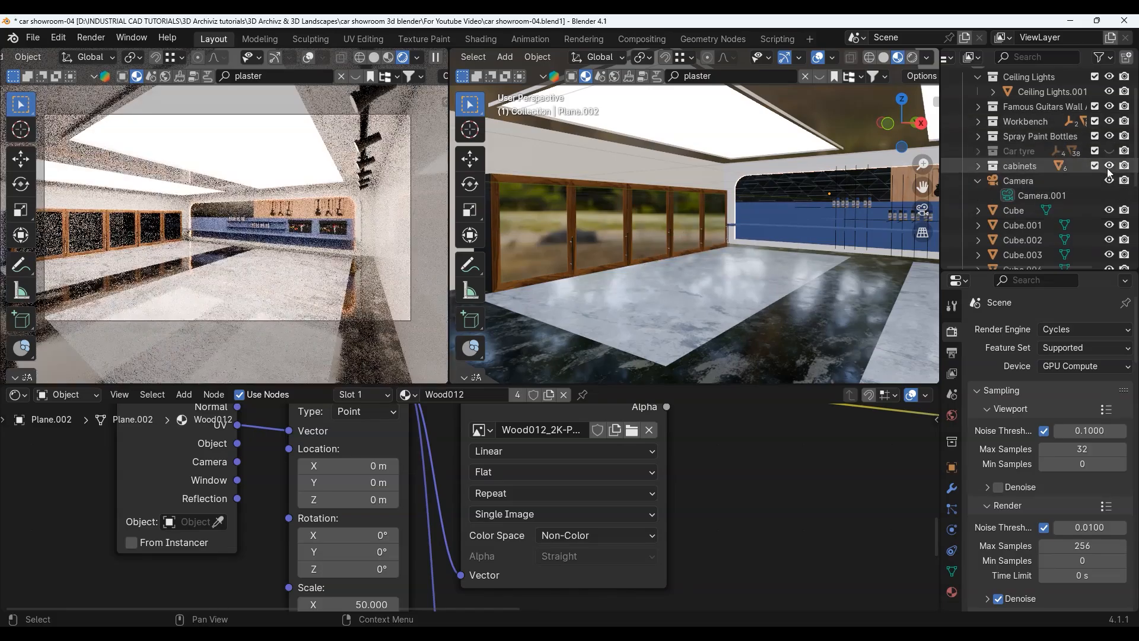
click(1111, 152)
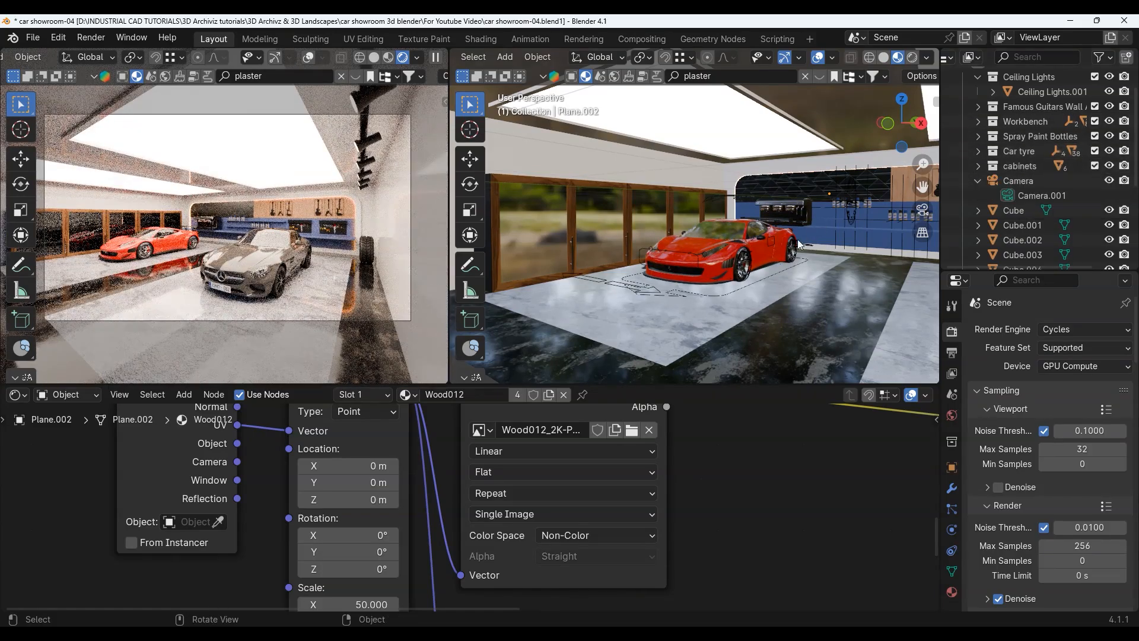
scroll(779, 248, down, 5)
middle_drag(783, 253, 792, 205)
shift+middle_drag(875, 195, 738, 208)
scroll(772, 178, up, 5)
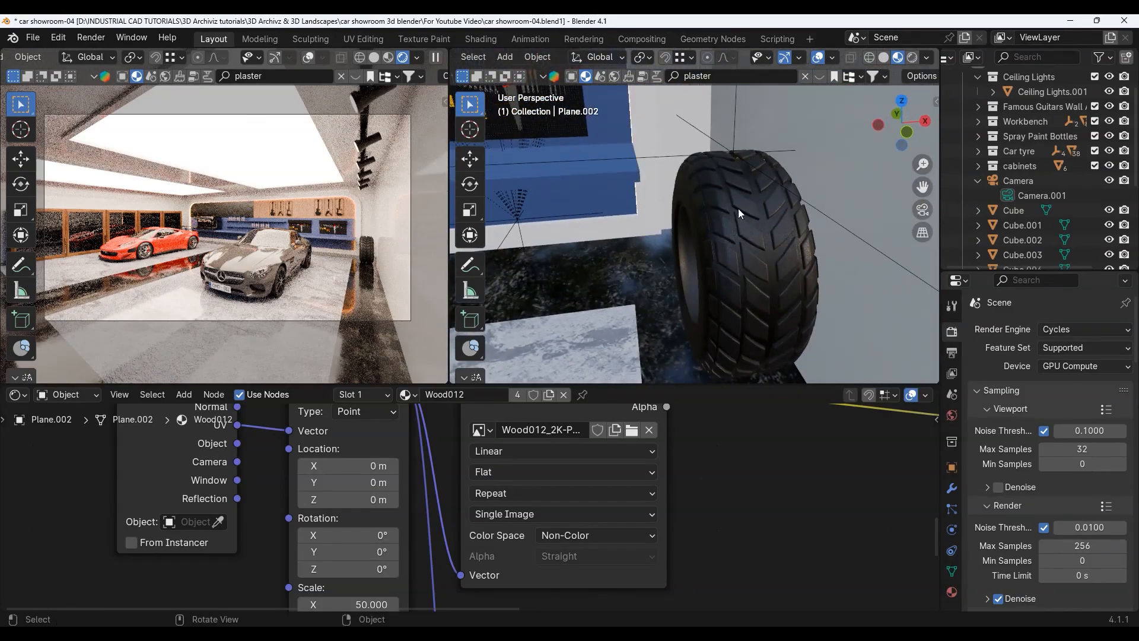
Step: Inspect the whole showroom from the tyre corner, from above and from inside towards the parked cars
click(721, 225)
click(647, 255)
scroll(789, 285, down, 6)
scroll(788, 285, down, 8)
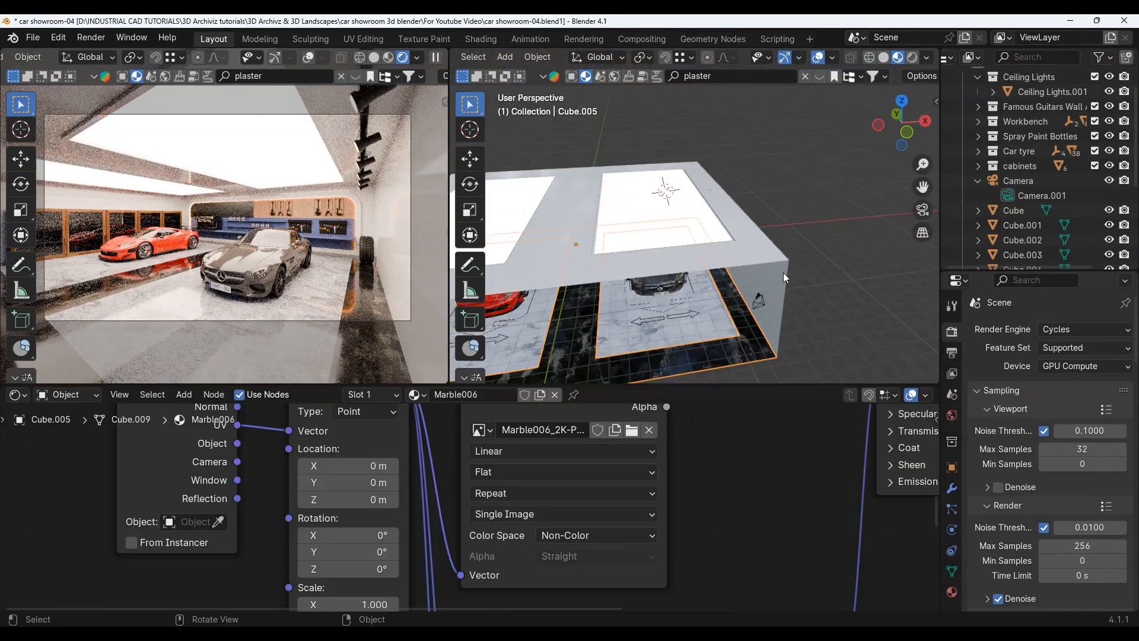
middle_drag(784, 272, 782, 205)
scroll(661, 212, up, 8)
middle_drag(661, 211, 863, 178)
Step: Select the ceiling spotlights on the side wall and review the scene's collections and objects in the outliner
click(861, 131)
scroll(1115, 178, up, 2)
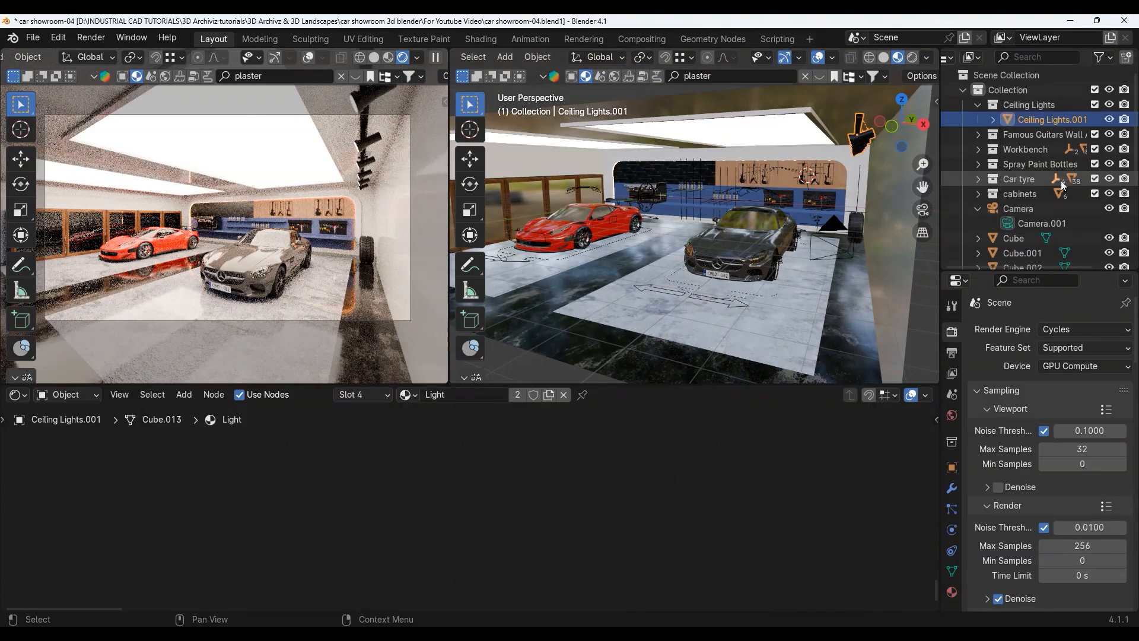
scroll(1049, 198, down, 6)
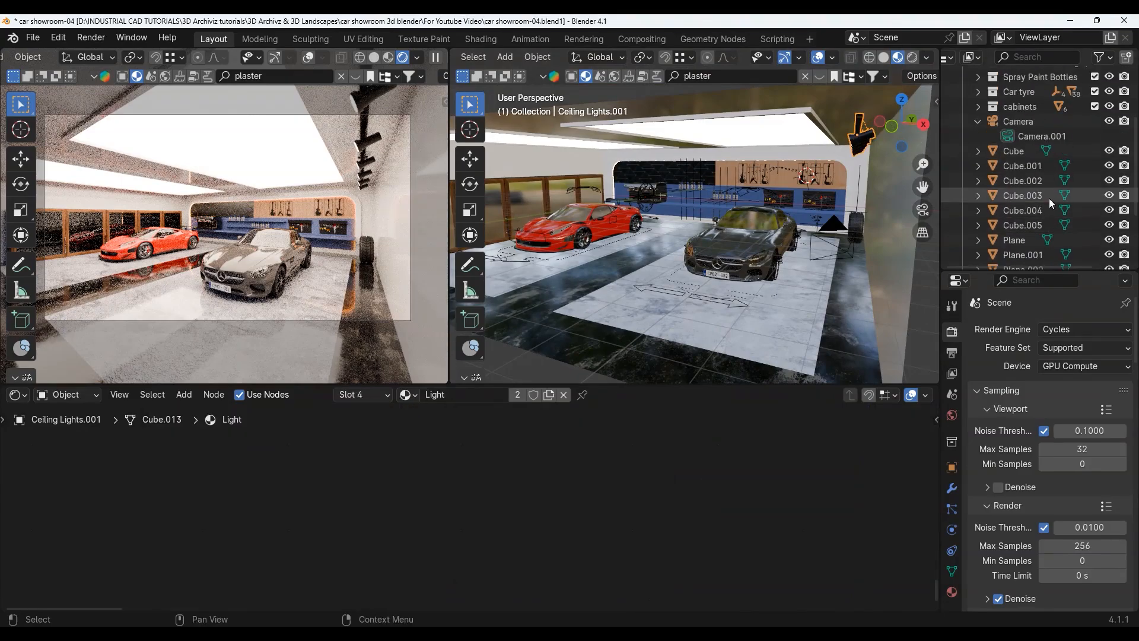
scroll(1049, 198, down, 4)
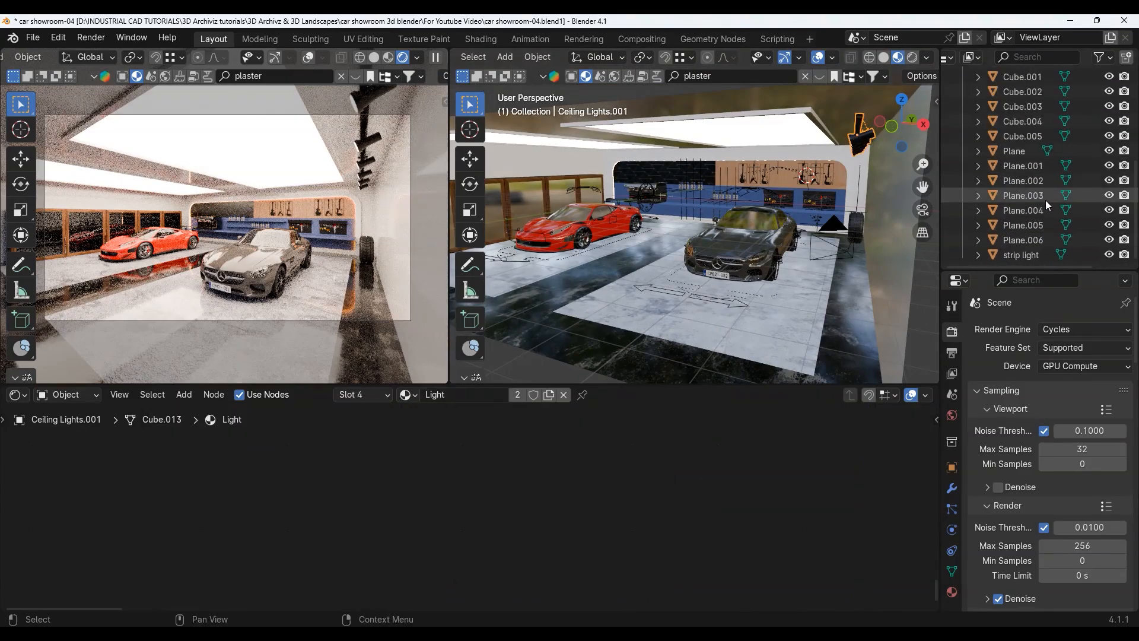
scroll(886, 161, up, 5)
scroll(887, 161, down, 5)
scroll(1093, 113, up, 8)
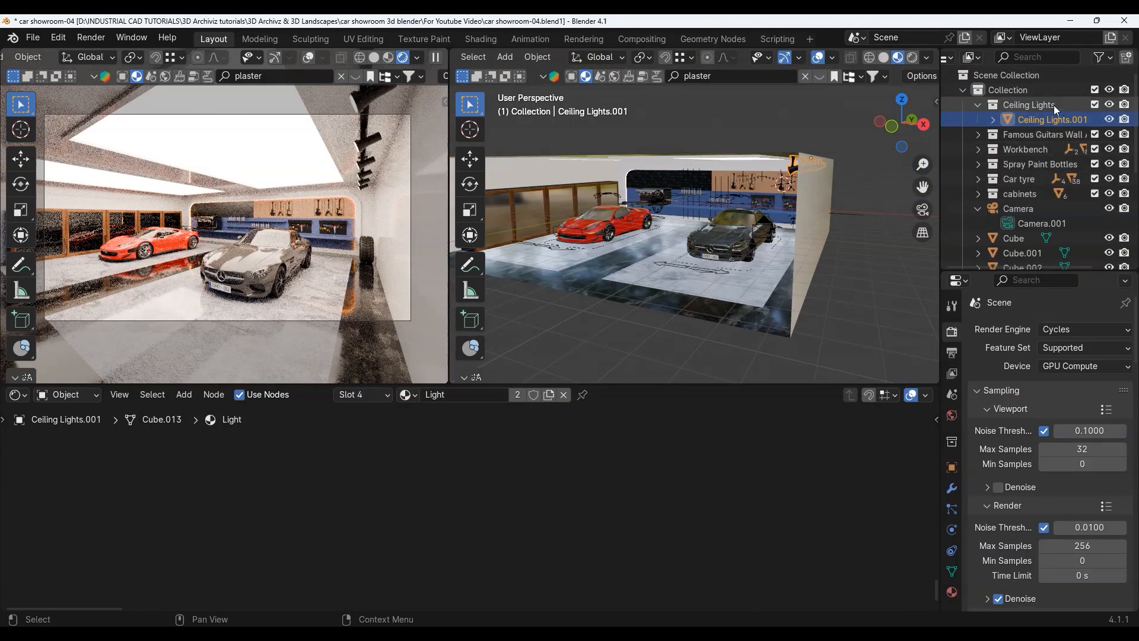
Step: In top view, duplicate the ceiling spotlights along X to the opposite side wall and rotate the copy to face the room
middle_drag(760, 241, 792, 244)
scroll(770, 247, down, 6)
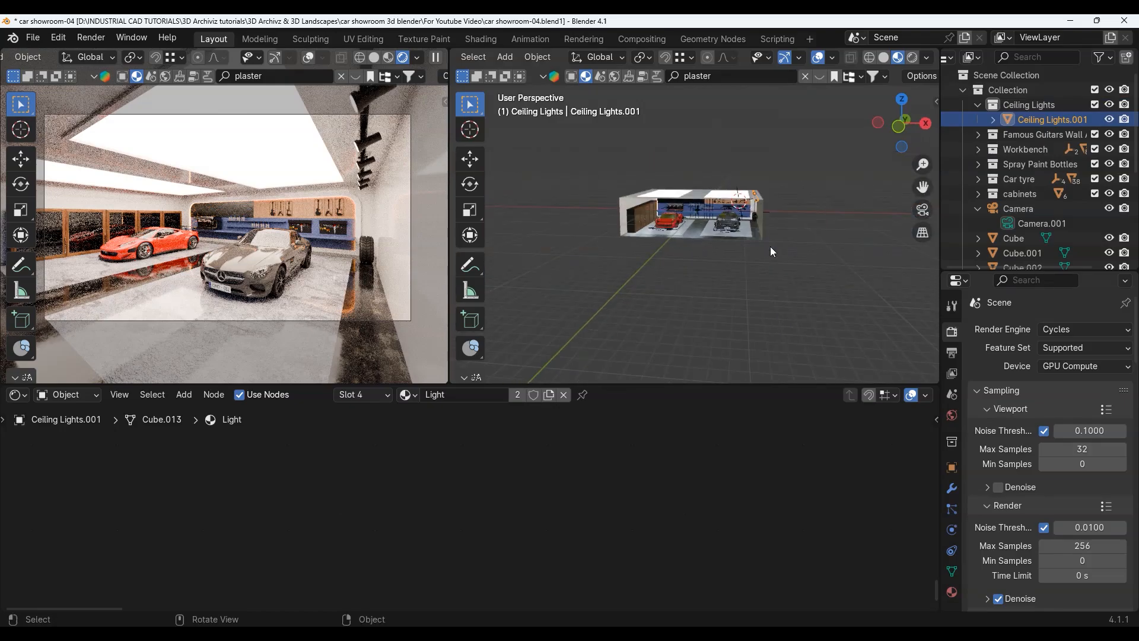
key(KP_7)
scroll(771, 247, up, 2)
key(shift+d)
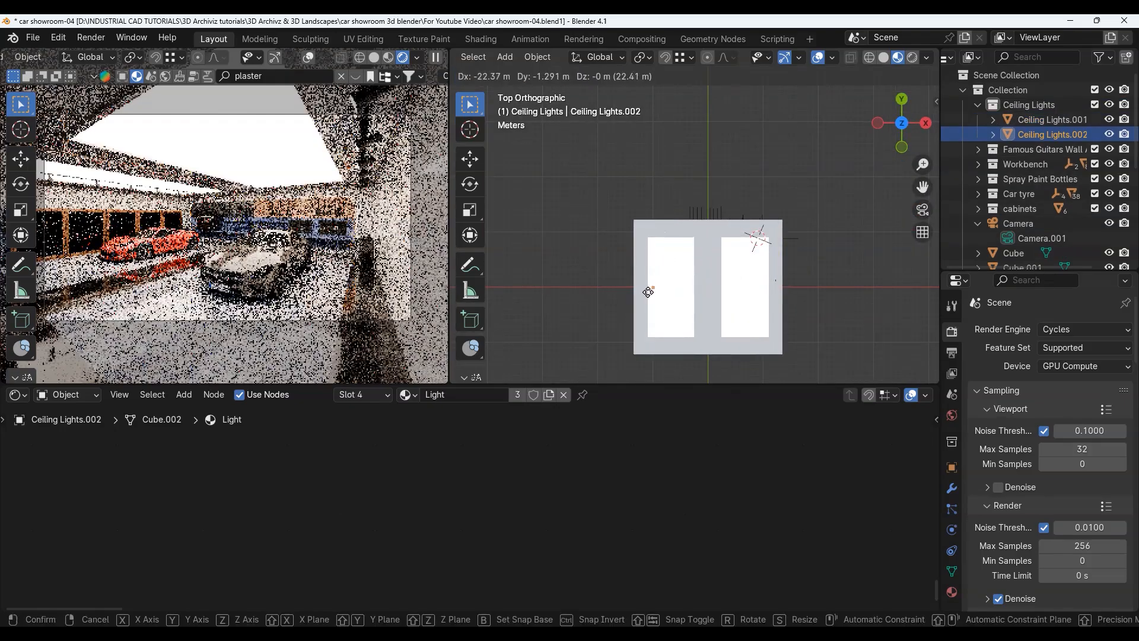
key(x)
click(638, 295)
key(r)
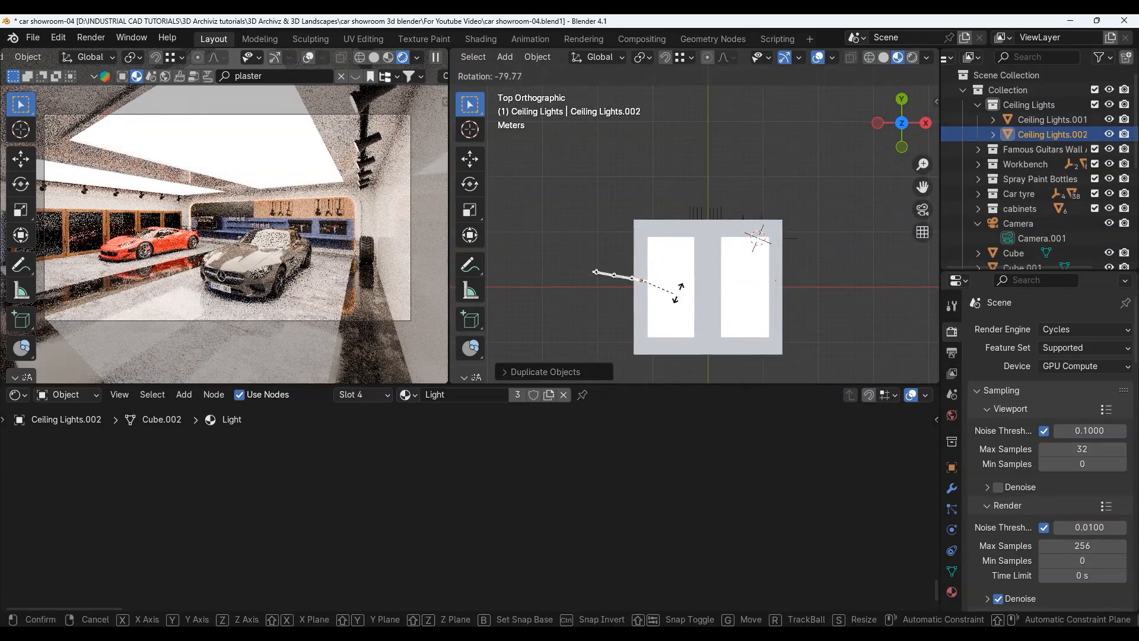
click(646, 254)
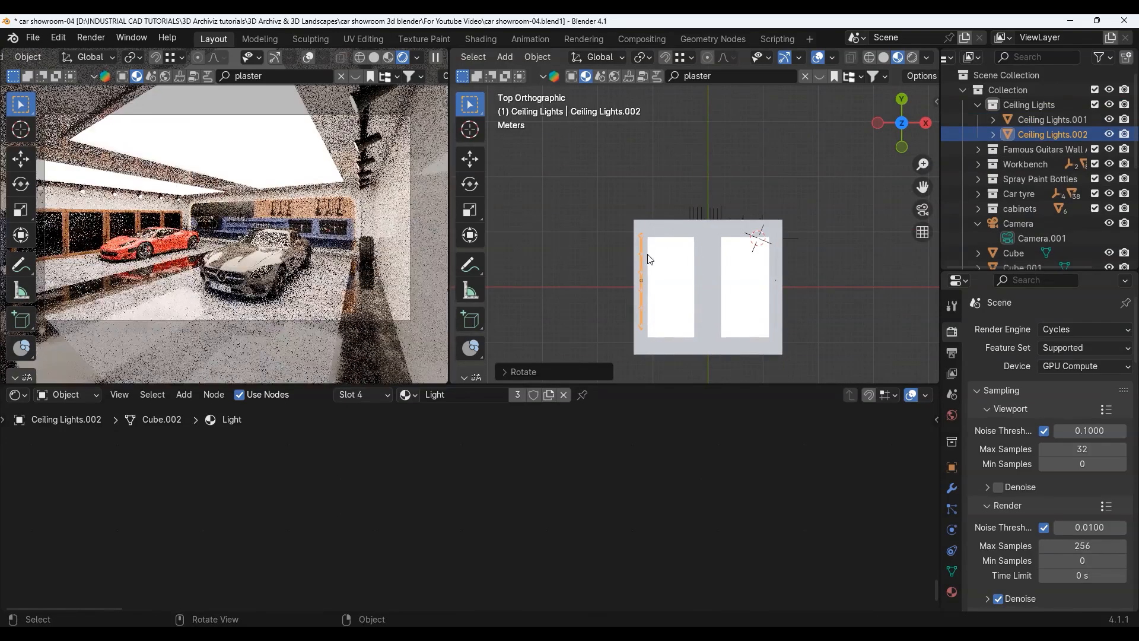
Step: Examine the duplicated spotlights above the glass cabinets up close, from across the room and through the camera
middle_drag(666, 319, 683, 220)
scroll(623, 231, down, 4)
click(731, 173)
scroll(731, 174, up, 6)
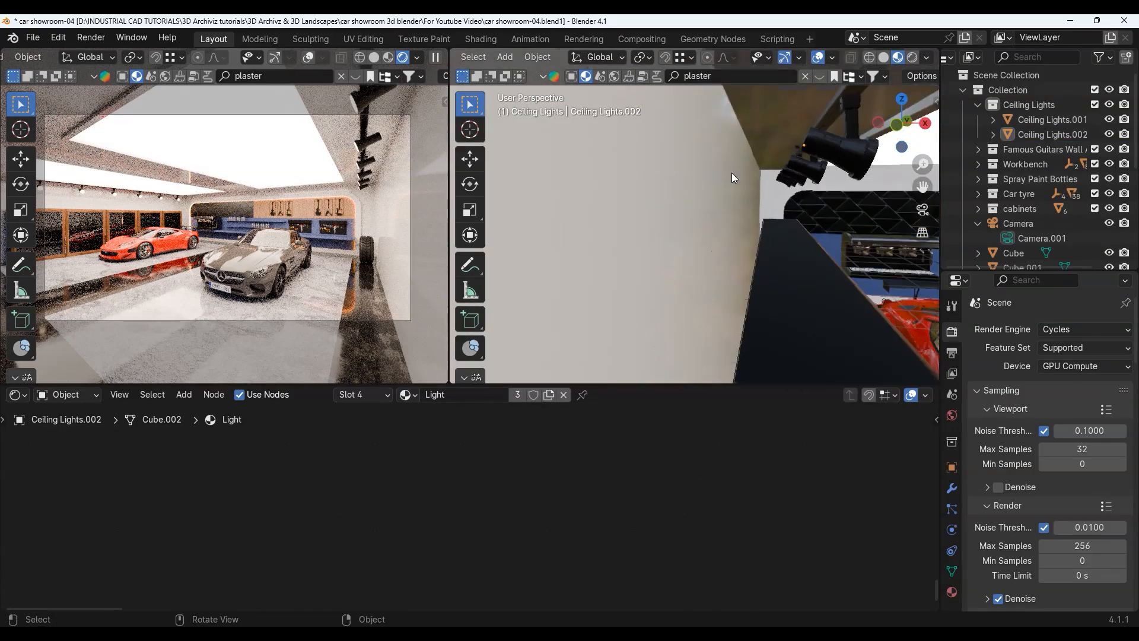
middle_drag(732, 173, 714, 178)
scroll(713, 178, up, 2)
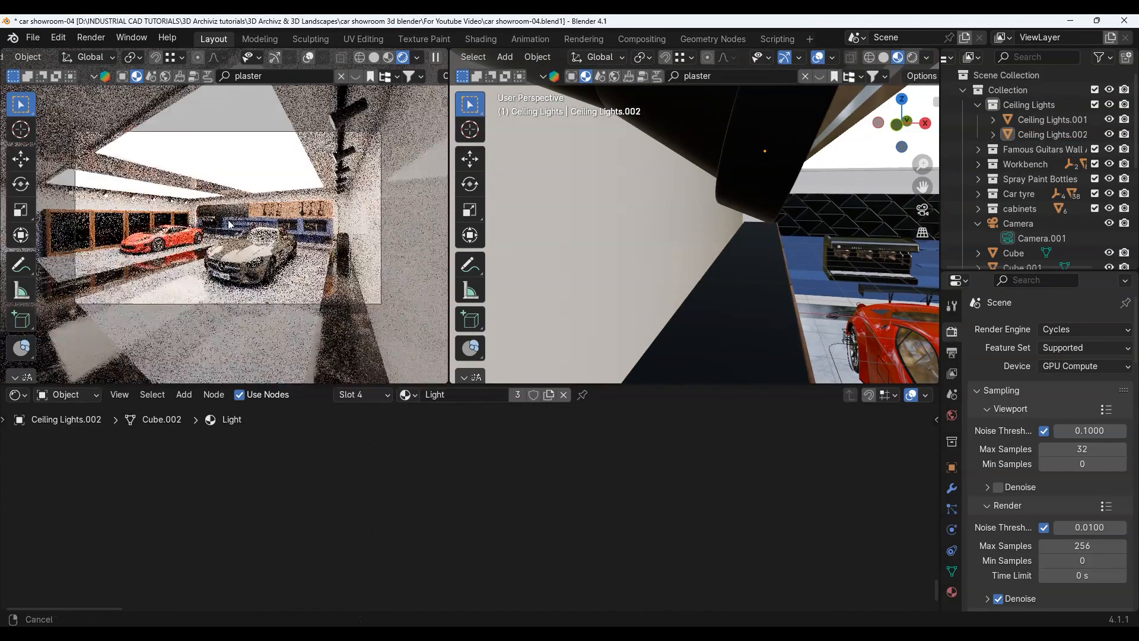
shift+middle_drag(239, 214, 265, 218)
scroll(748, 205, down, 3)
key(KP_0)
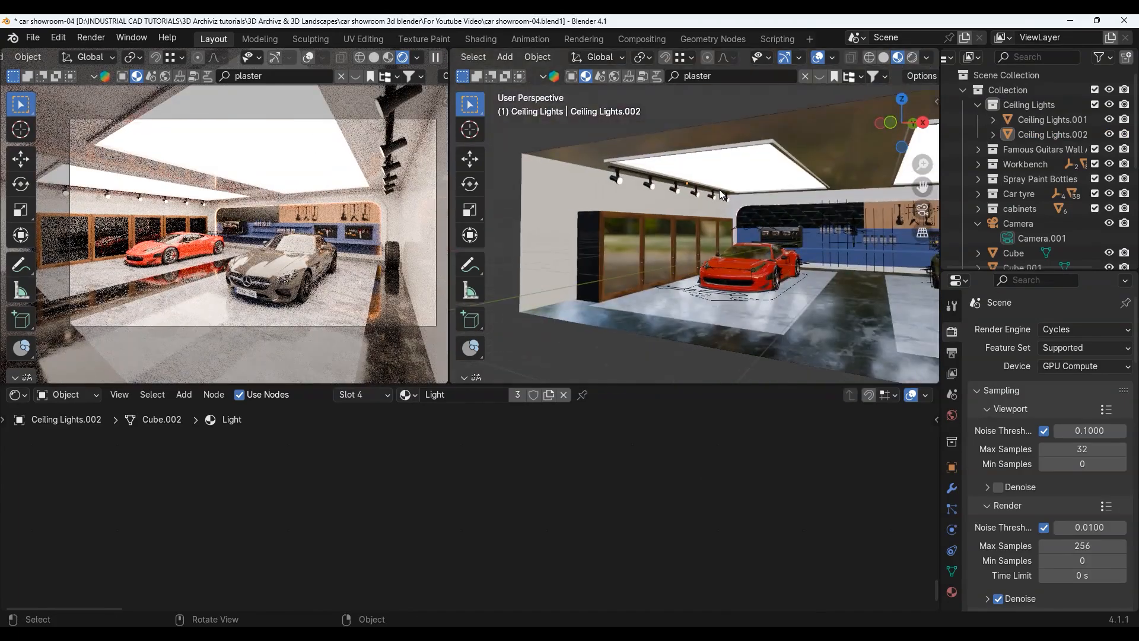
scroll(719, 189, down, 4)
scroll(747, 231, up, 6)
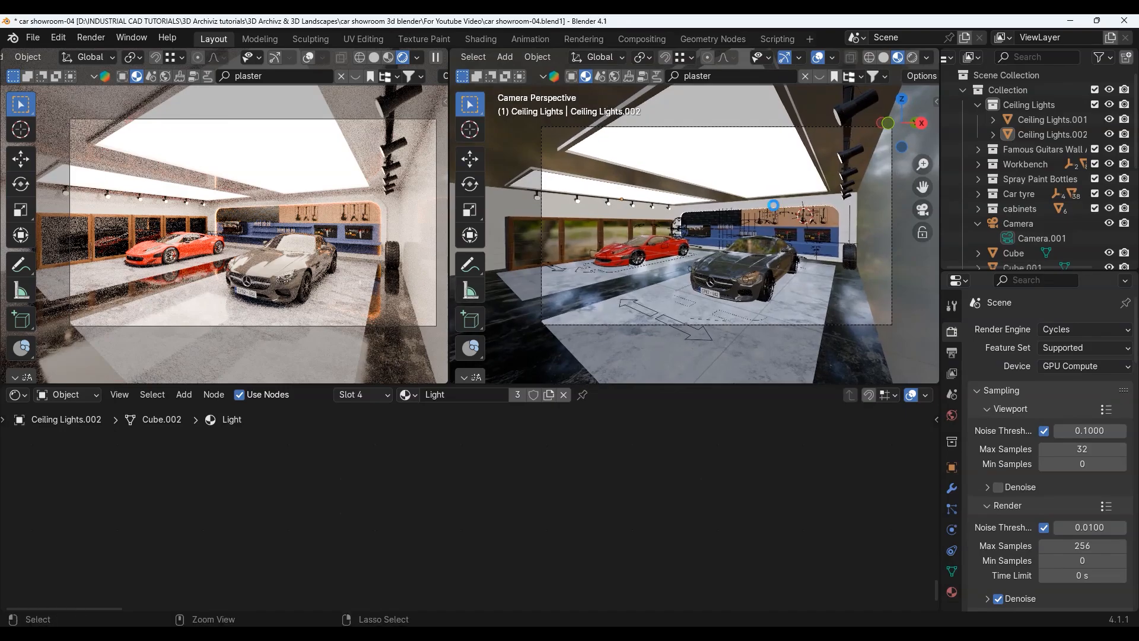
Step: Save the file and display the emission material nodes of the Cube.001 light object around the ceiling panels
key(ctrl+s)
click(774, 205)
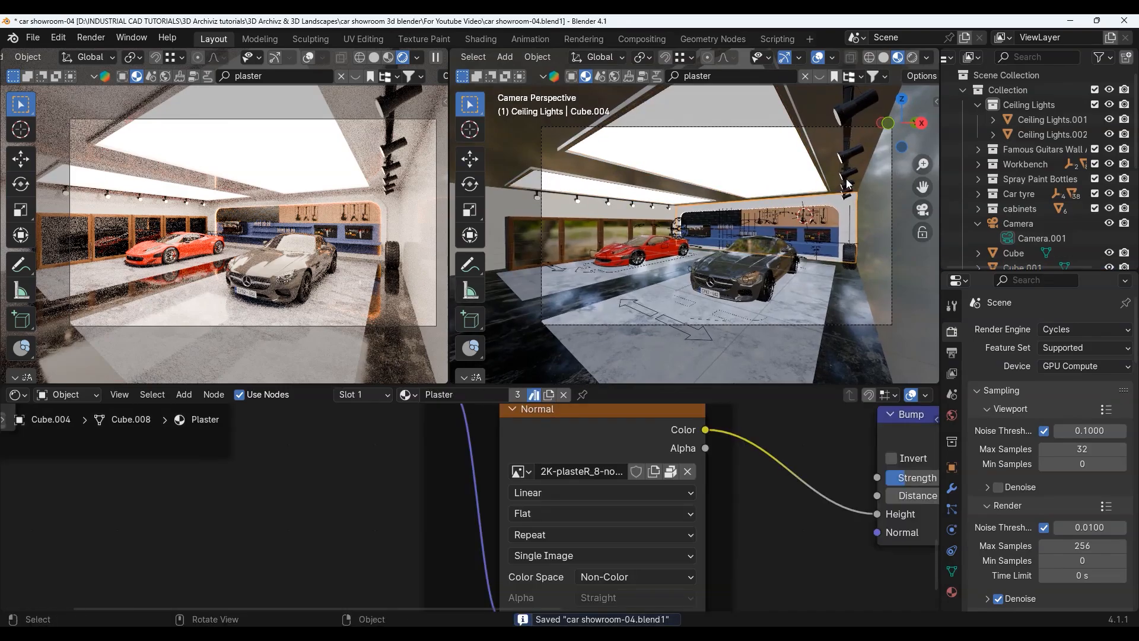
click(847, 182)
scroll(525, 473, down, 3)
middle_drag(524, 474, 509, 458)
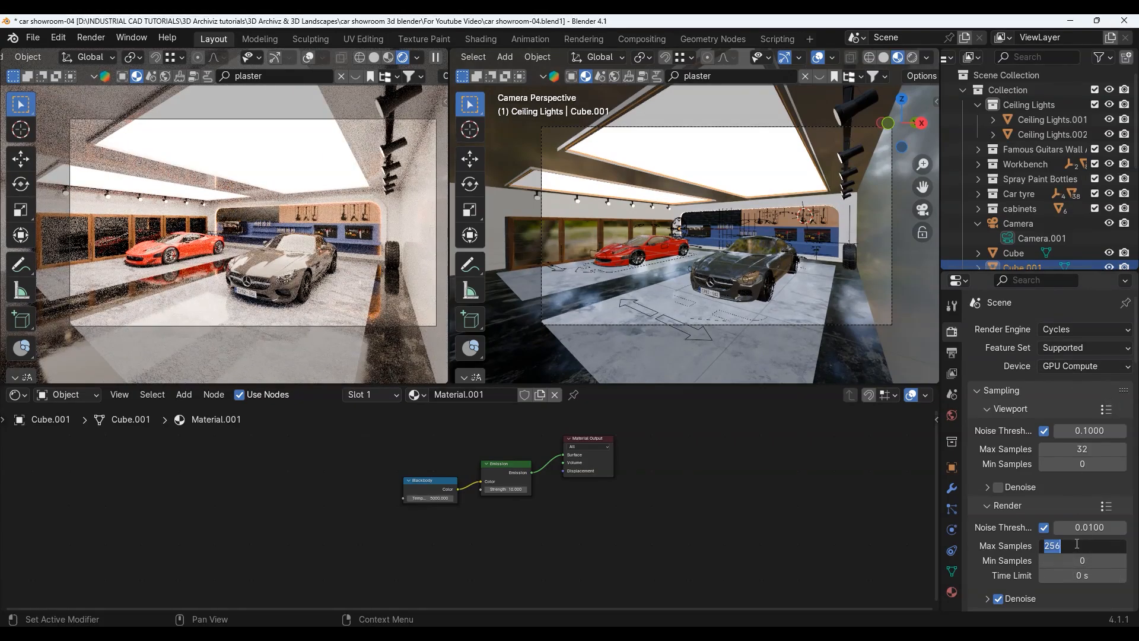
Step: Set the render Max Samples to 16 and review the light paths, transparent film and tile size settings
scroll(1026, 407, down, 10)
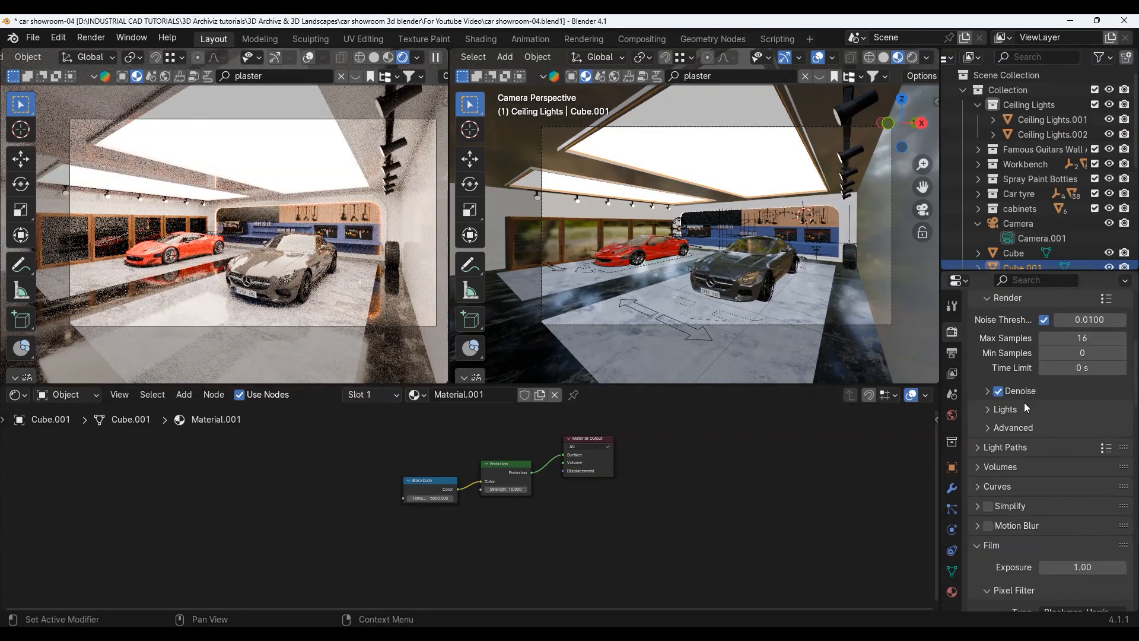
click(1021, 357)
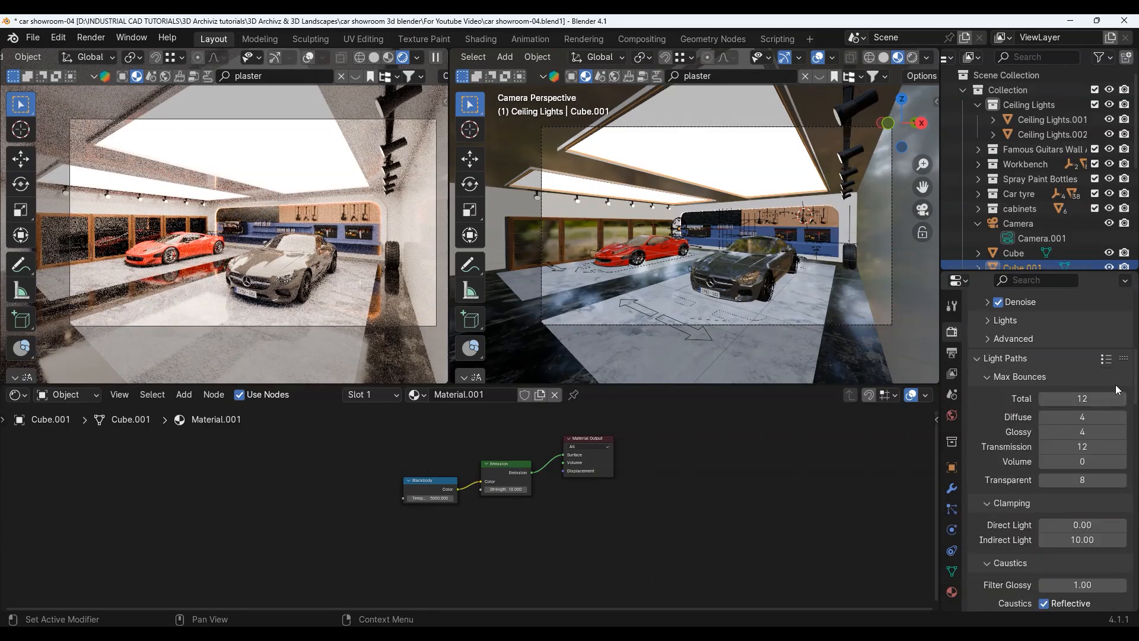
click(1038, 361)
scroll(1038, 380, down, 4)
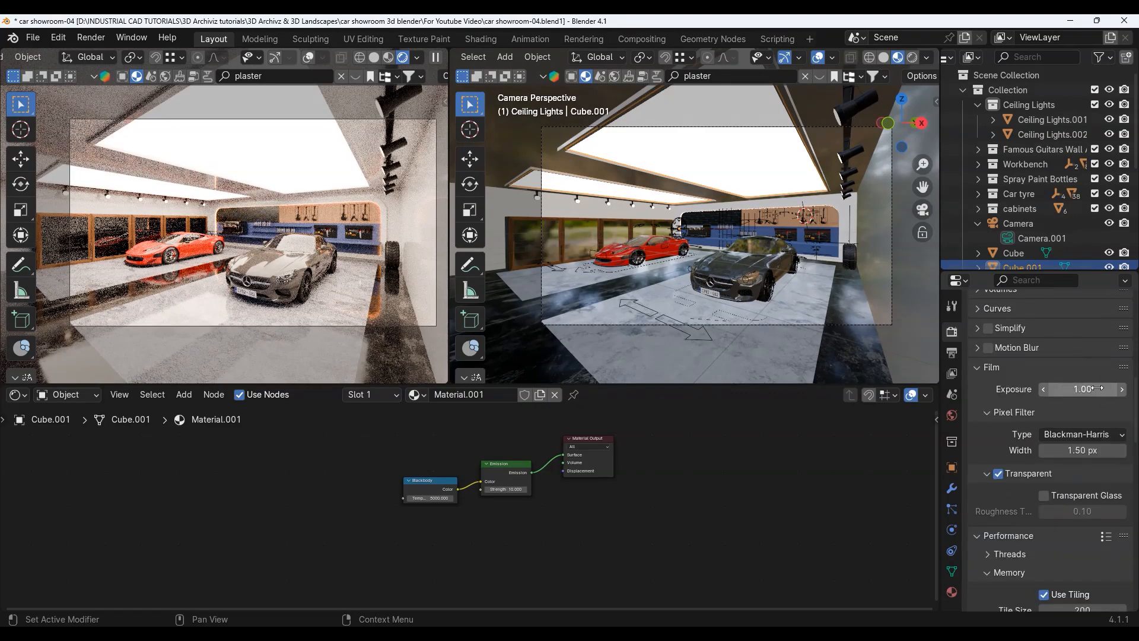
scroll(1077, 442, down, 3)
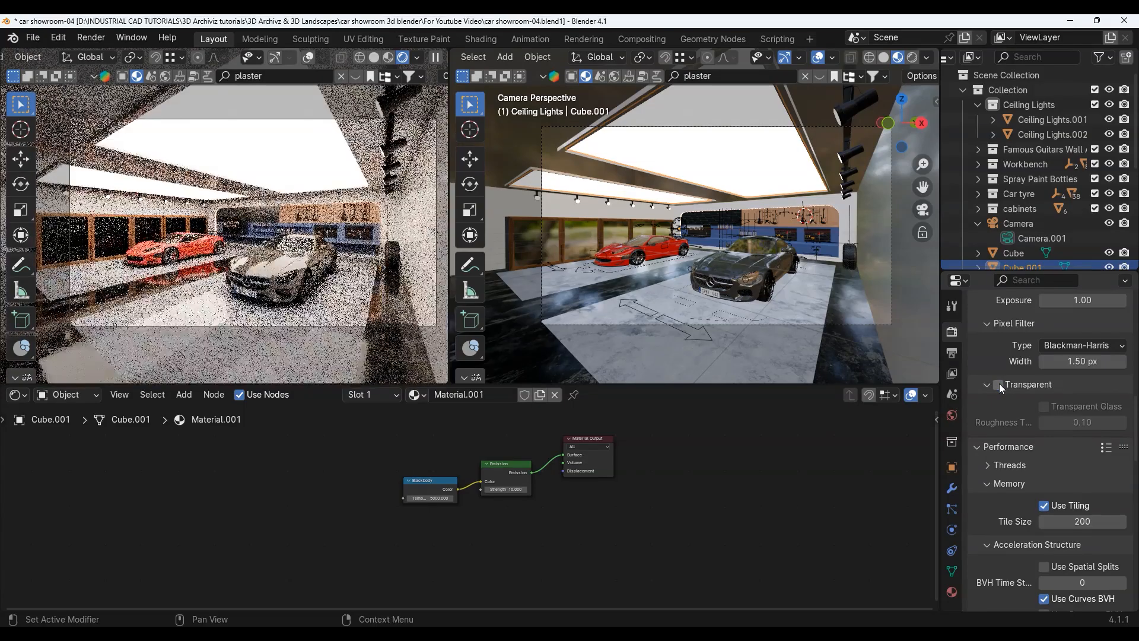
scroll(1045, 451, down, 3)
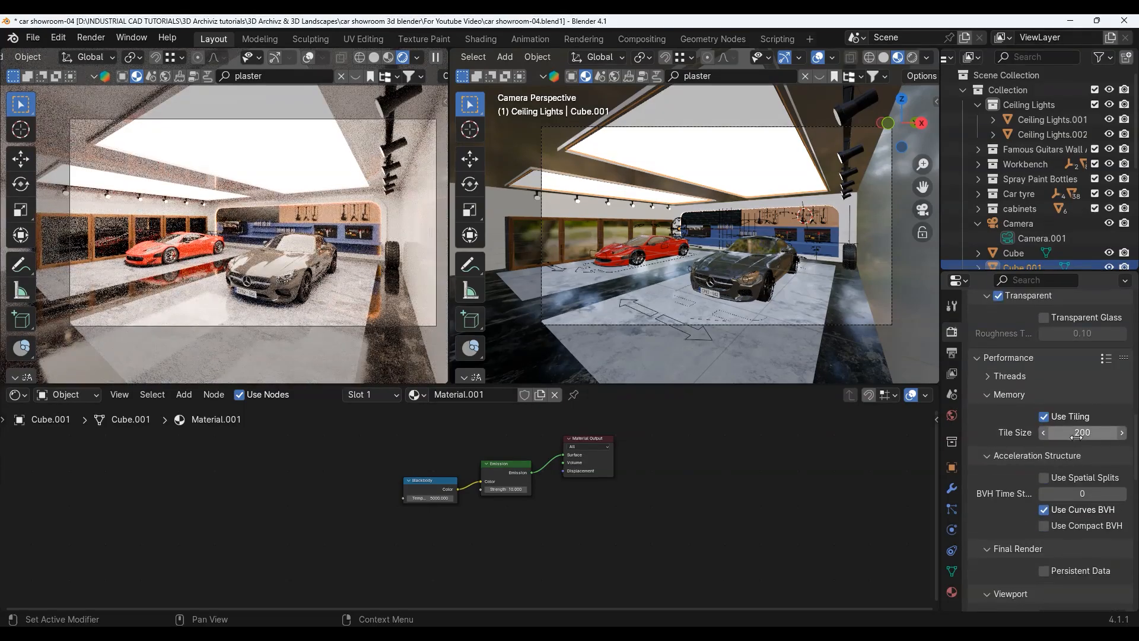
scroll(1047, 492, down, 15)
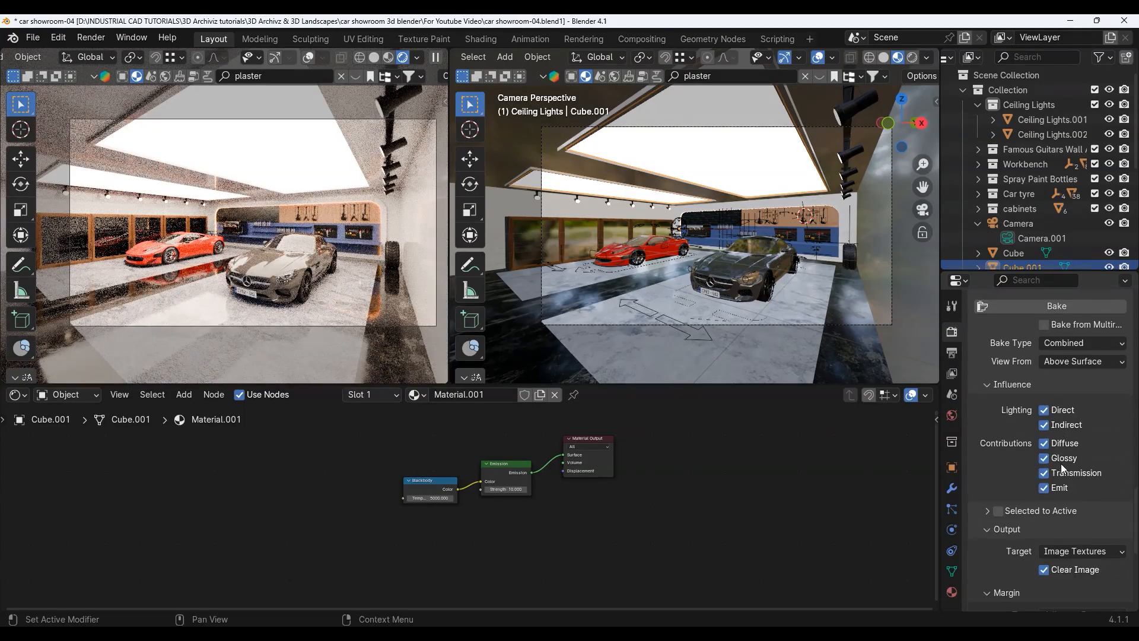
Step: Check the color management settings for the AgX view transform and the Medium High Contrast look
scroll(1074, 452, down, 5)
click(1066, 490)
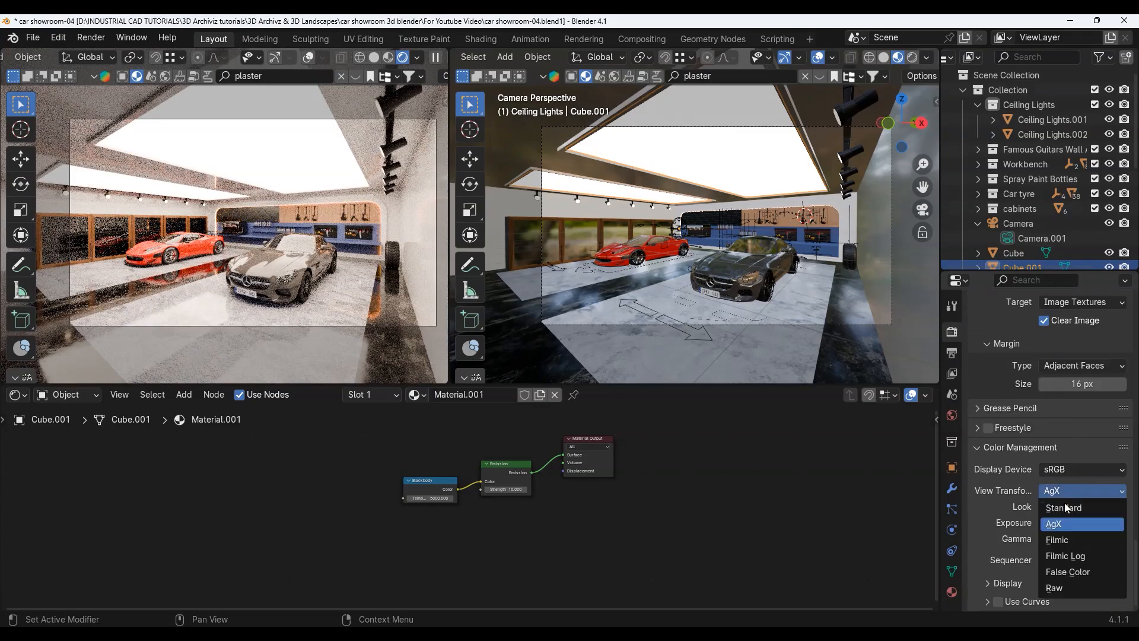
click(1074, 507)
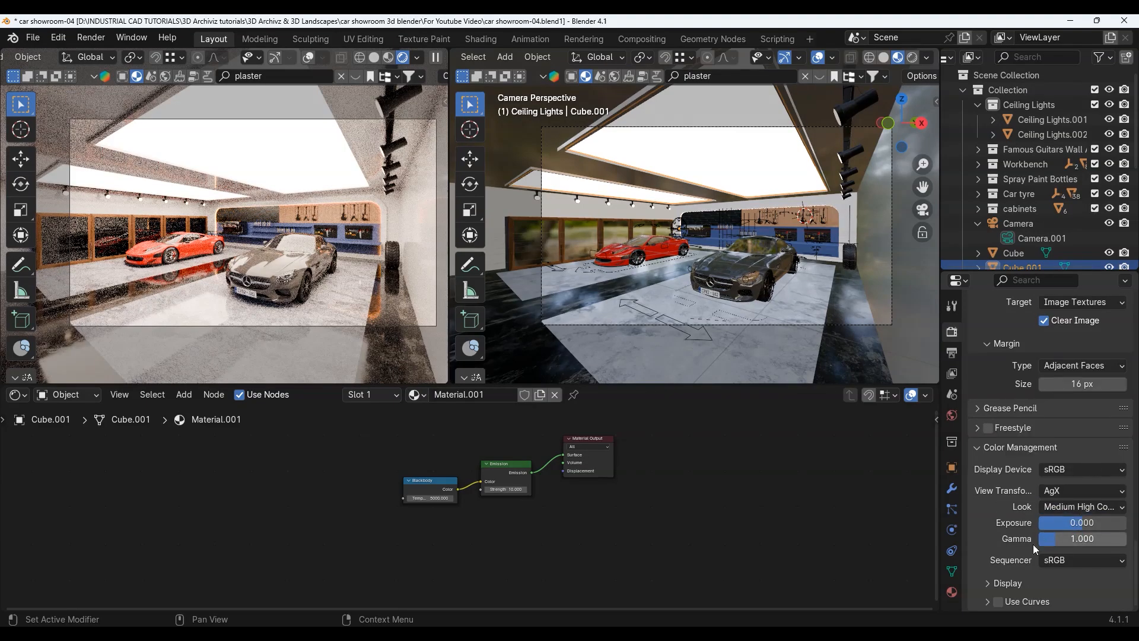
click(1067, 508)
click(1060, 426)
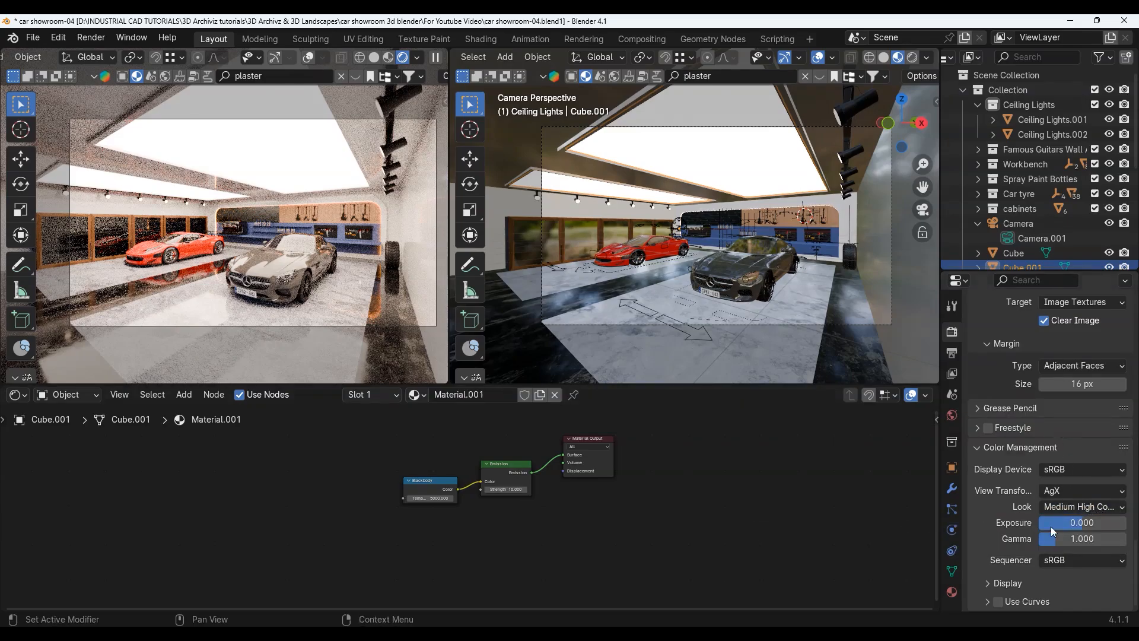
Step: Check the render engine and device settings for Cycles with GPU Compute
scroll(1019, 500, up, 5)
scroll(1019, 500, up, 15)
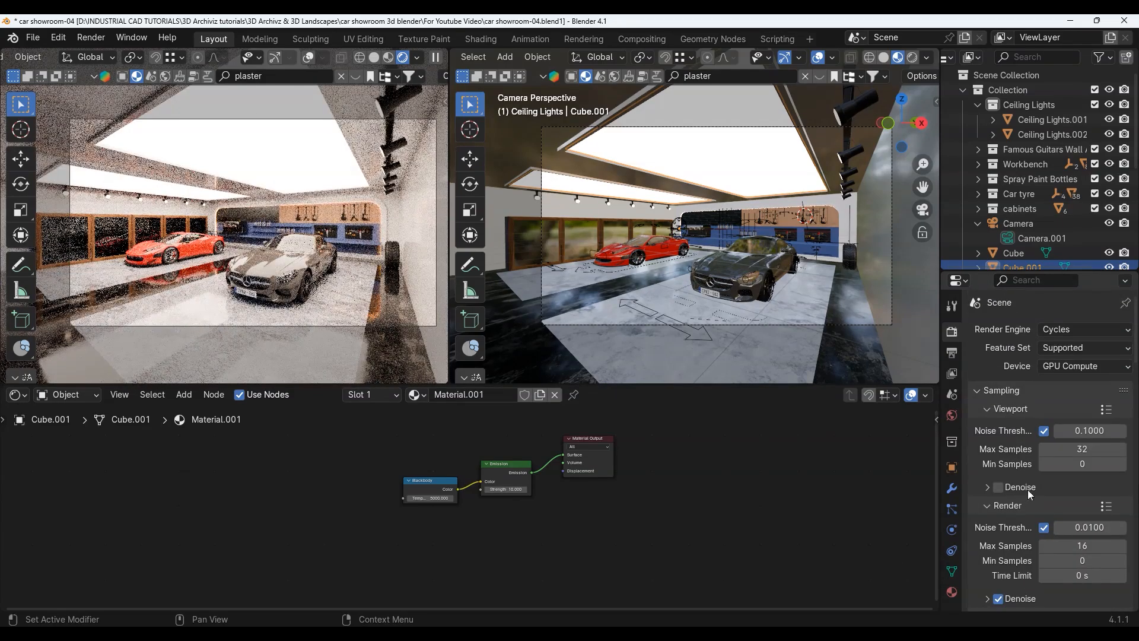
click(1070, 367)
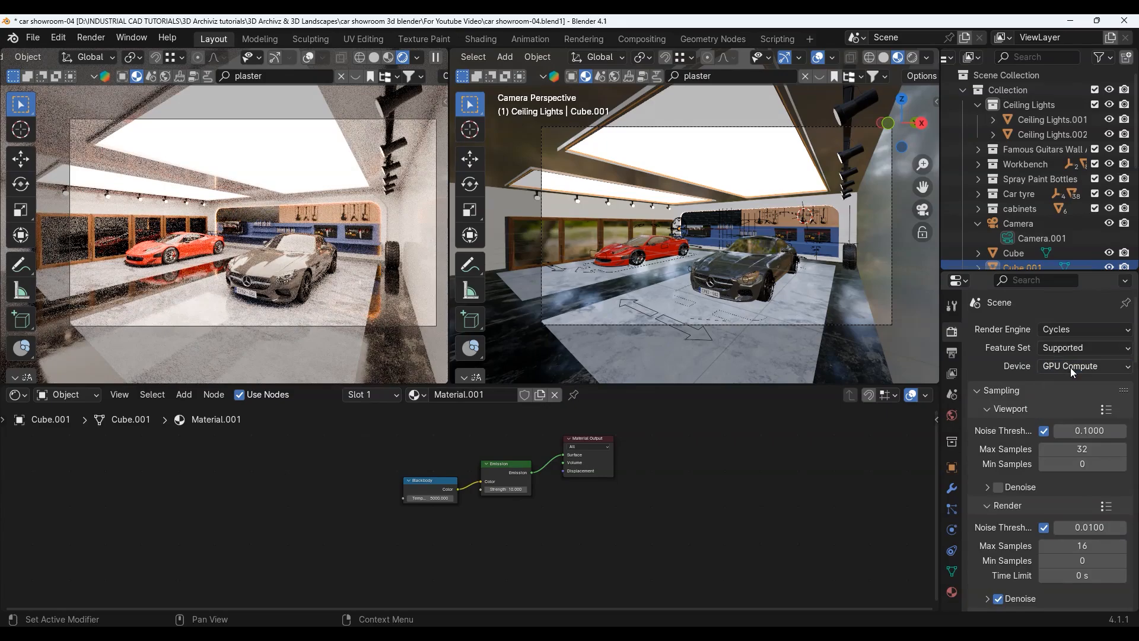
click(1072, 330)
click(1071, 330)
click(1087, 359)
click(1083, 370)
click(1084, 370)
click(1082, 369)
Step: Render the camera view as a still image, inspect the finished render and close its window
click(89, 38)
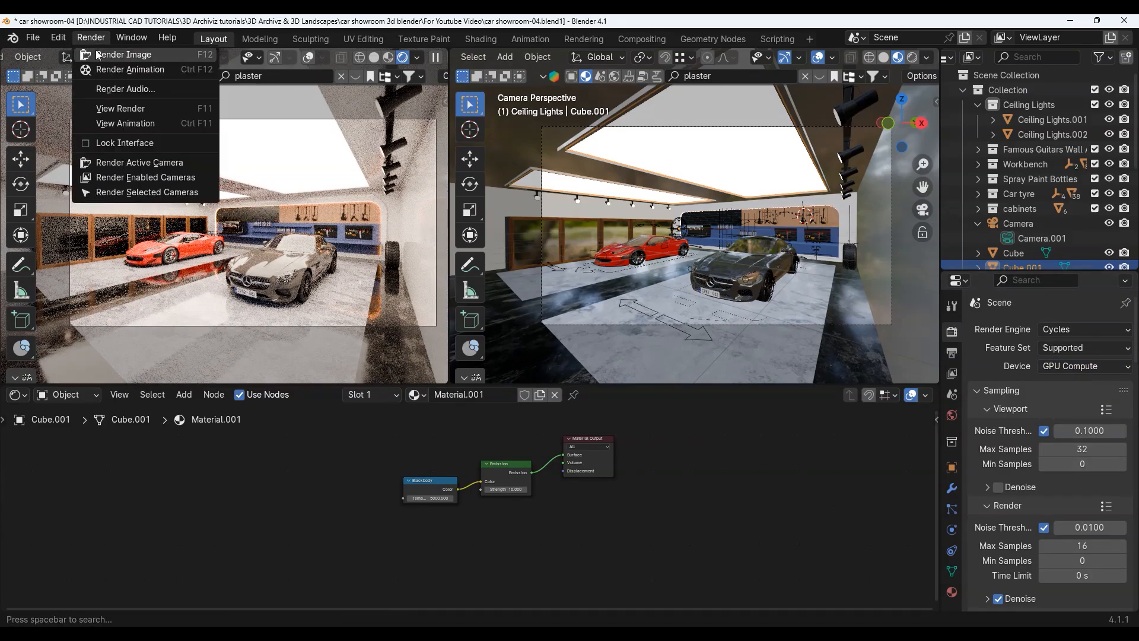
click(99, 55)
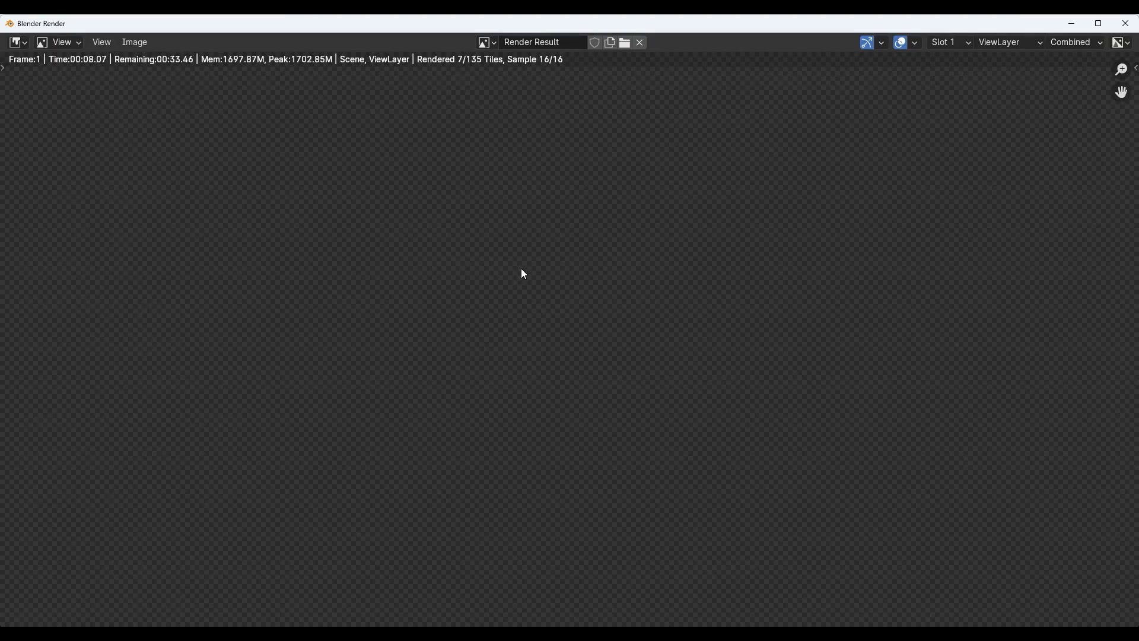
scroll(464, 260, down, 2)
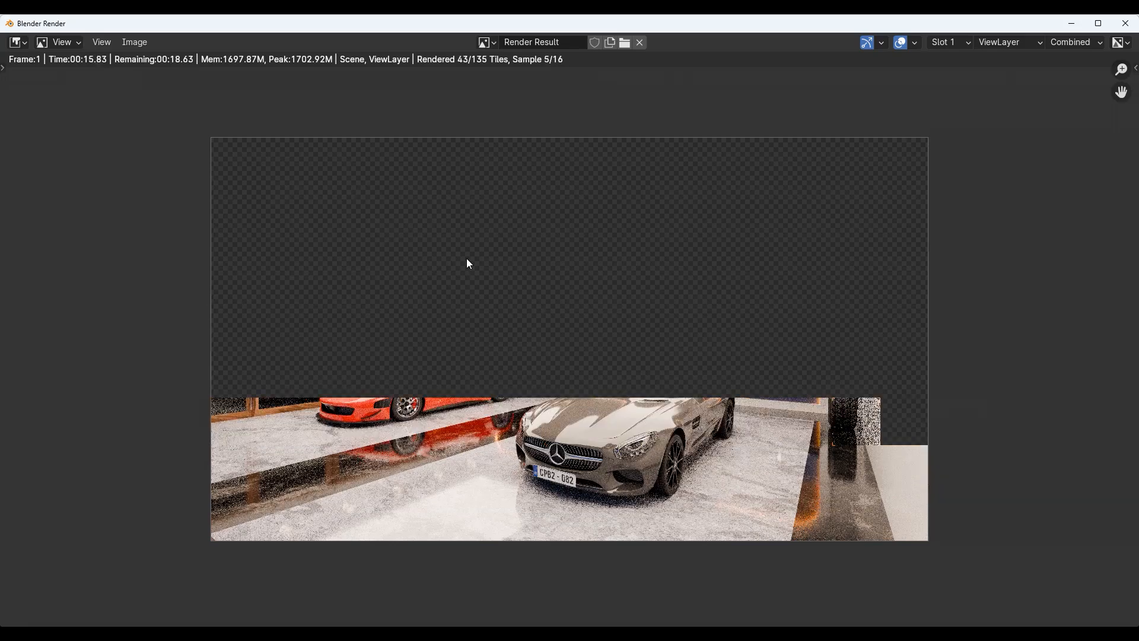
scroll(466, 258, up, 1)
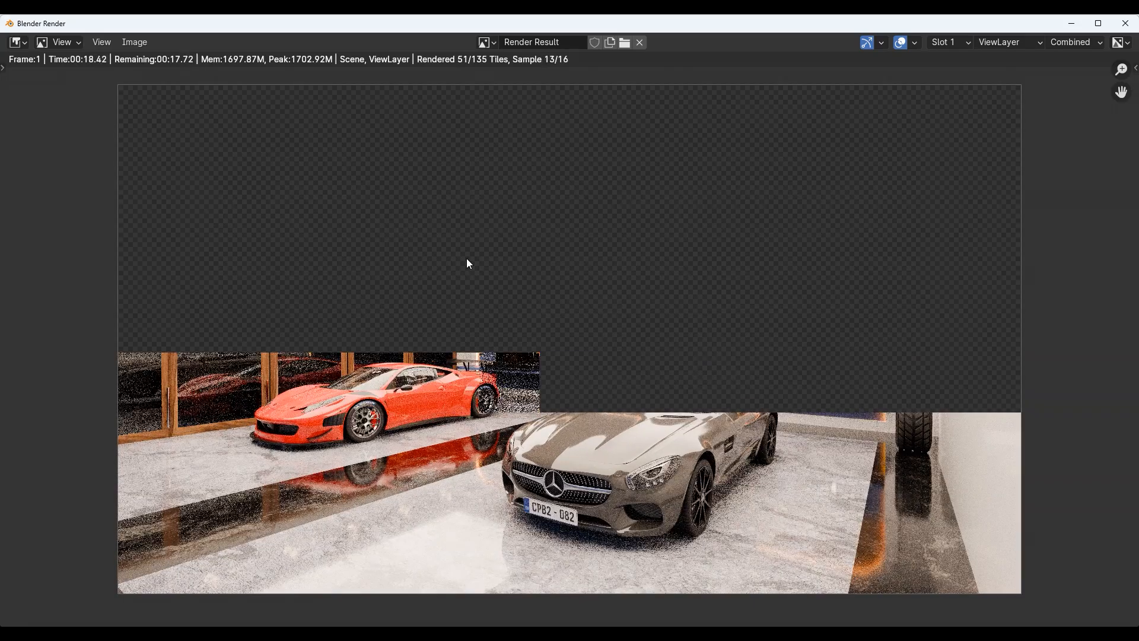
scroll(469, 263, down, 1)
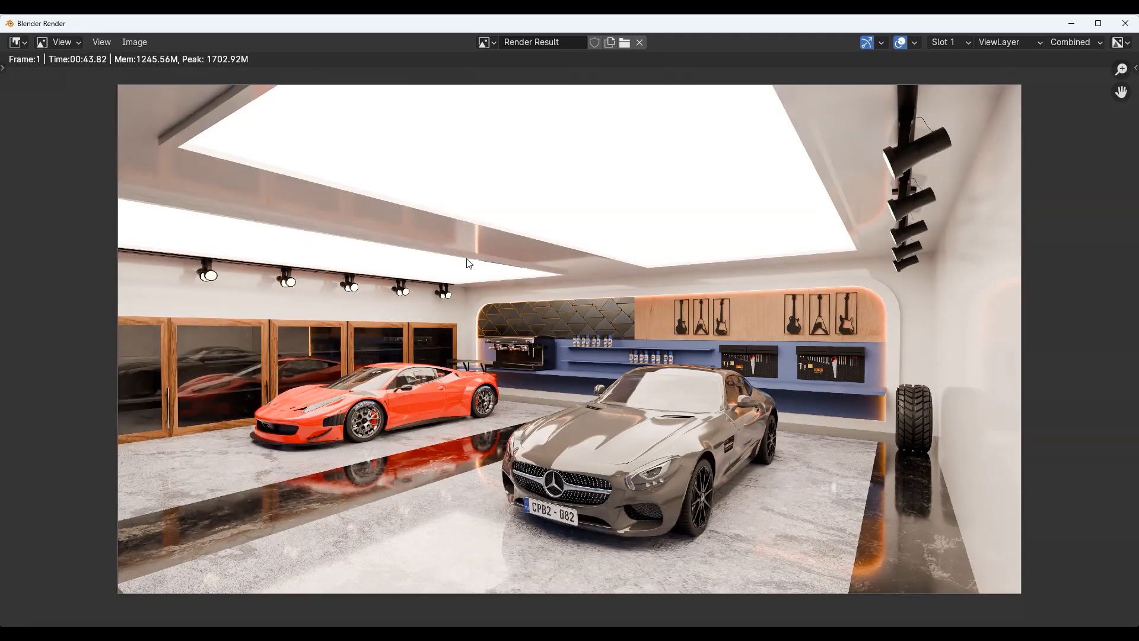
key(Escape)
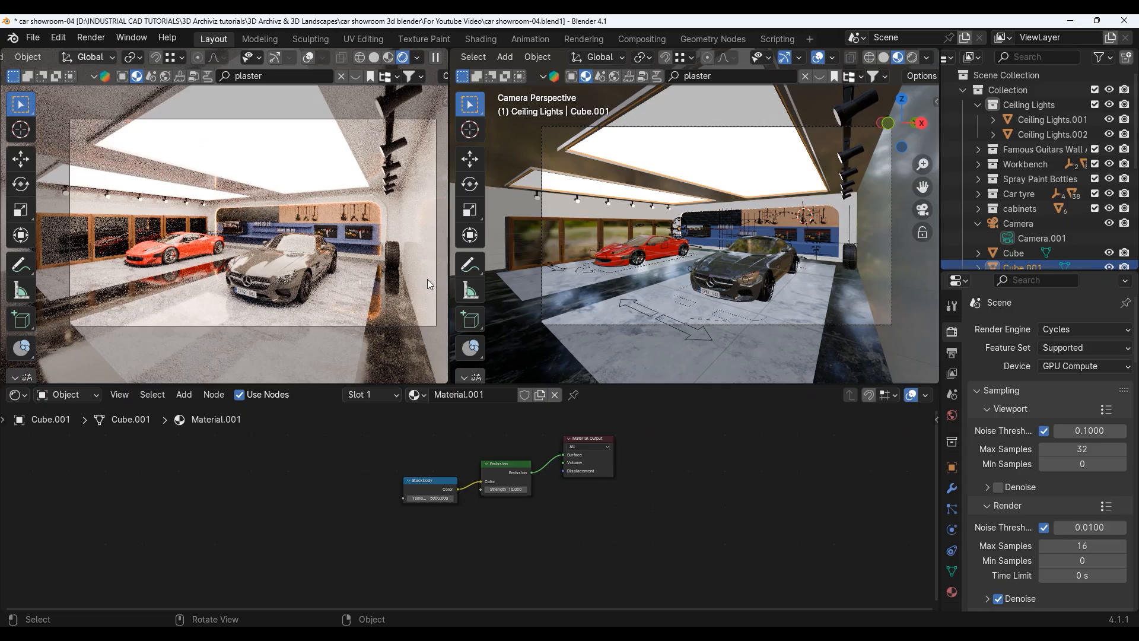
Step: Hide the duplicated spotlights Ceiling Lights.002 in the viewport and disable them in renders
click(1112, 134)
scroll(497, 286, down, 2)
scroll(326, 233, up, 2)
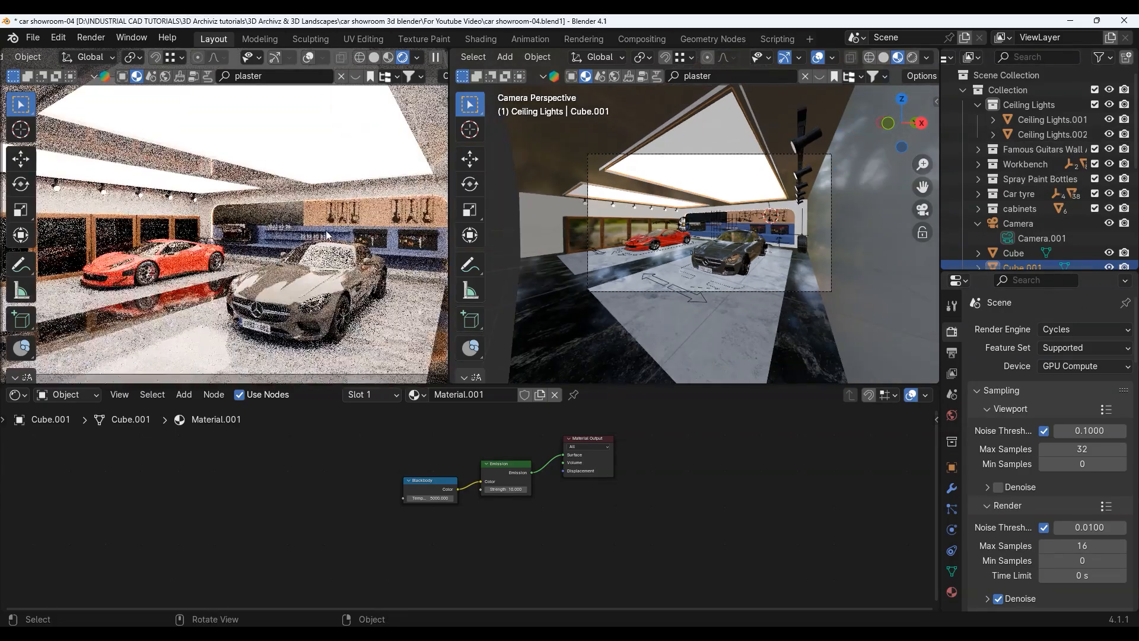
scroll(1012, 215, down, 4)
scroll(1013, 215, up, 4)
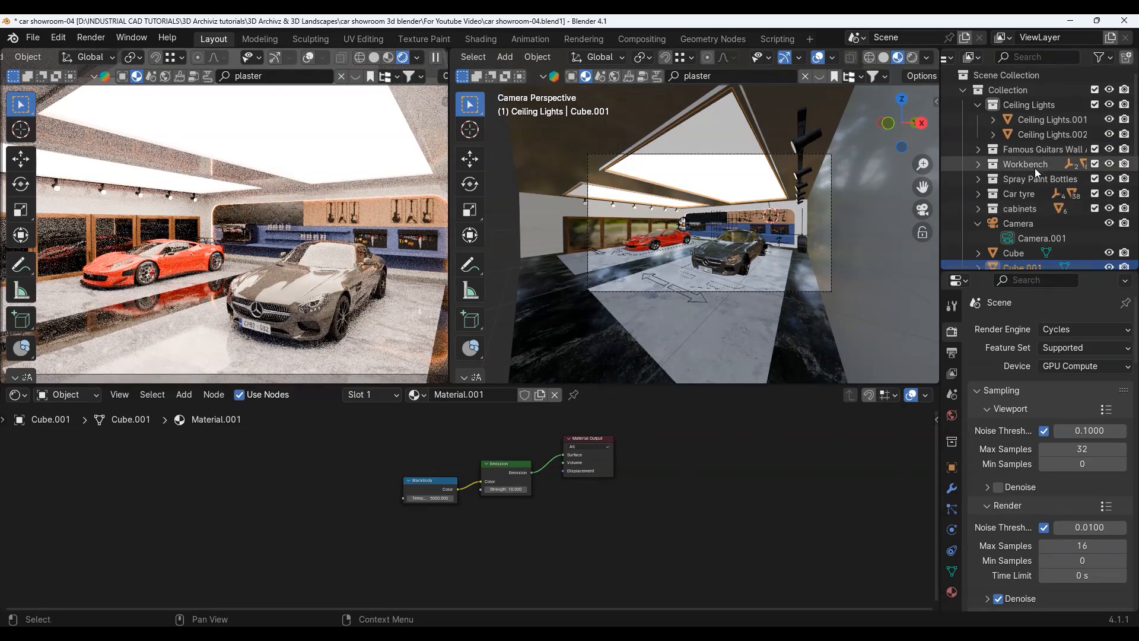
click(1125, 136)
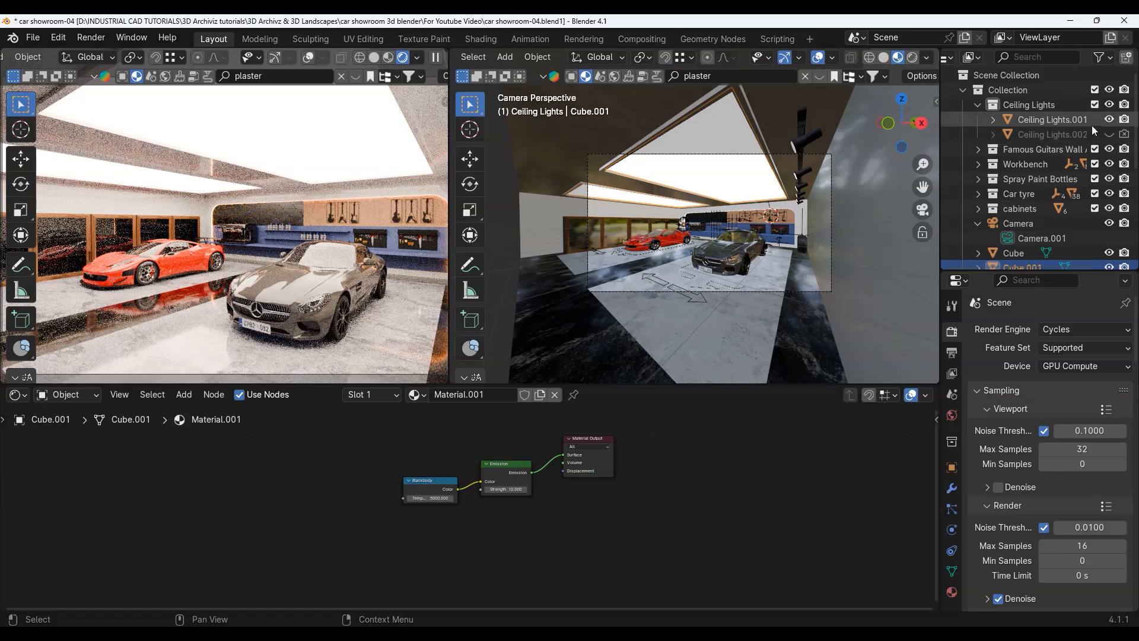
Step: Toggle the viewport visibility of Ceiling Lights.001 off and on, and inspect the showroom lighting in both viewports
click(1107, 120)
click(1107, 120)
scroll(720, 294, down, 2)
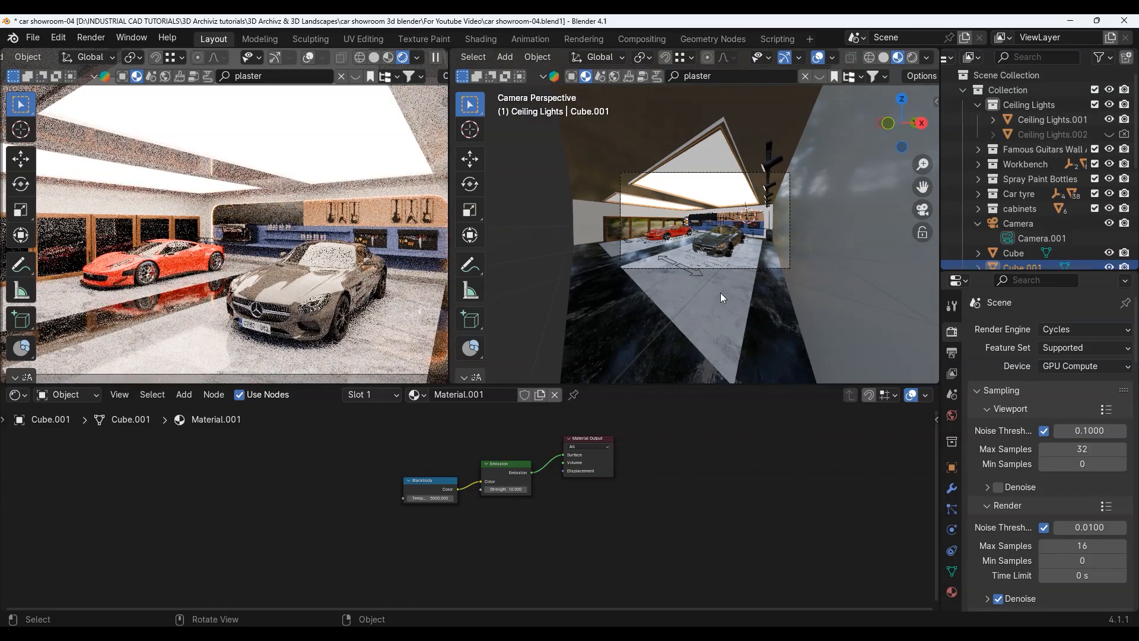
scroll(220, 254, down, 1)
scroll(220, 257, up, 5)
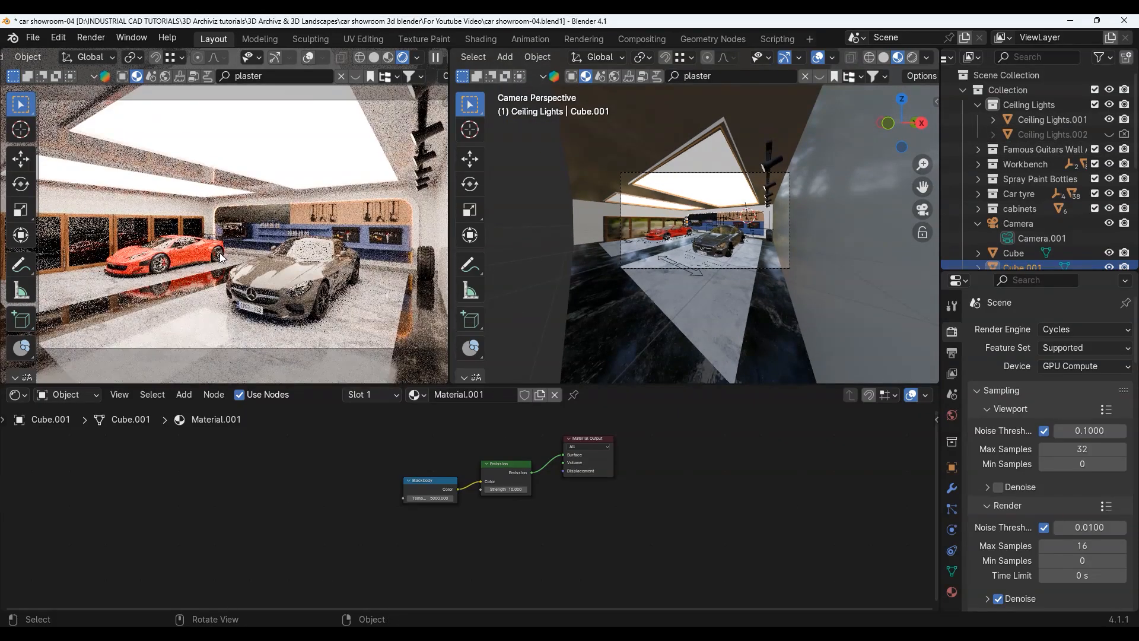
scroll(178, 230, down, 4)
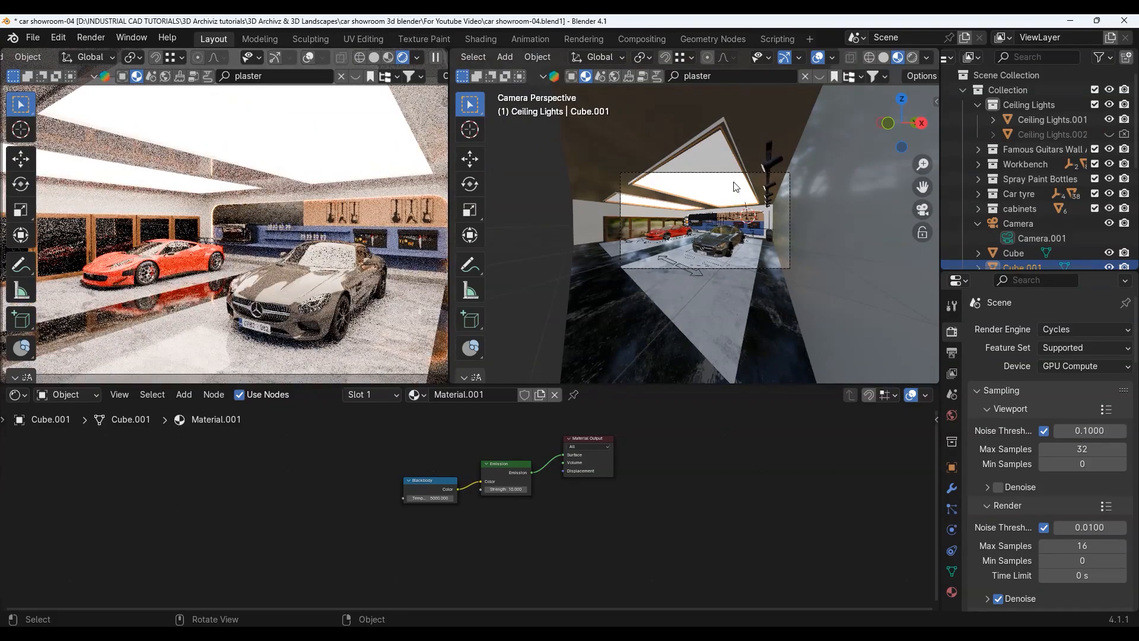
scroll(732, 191, up, 1)
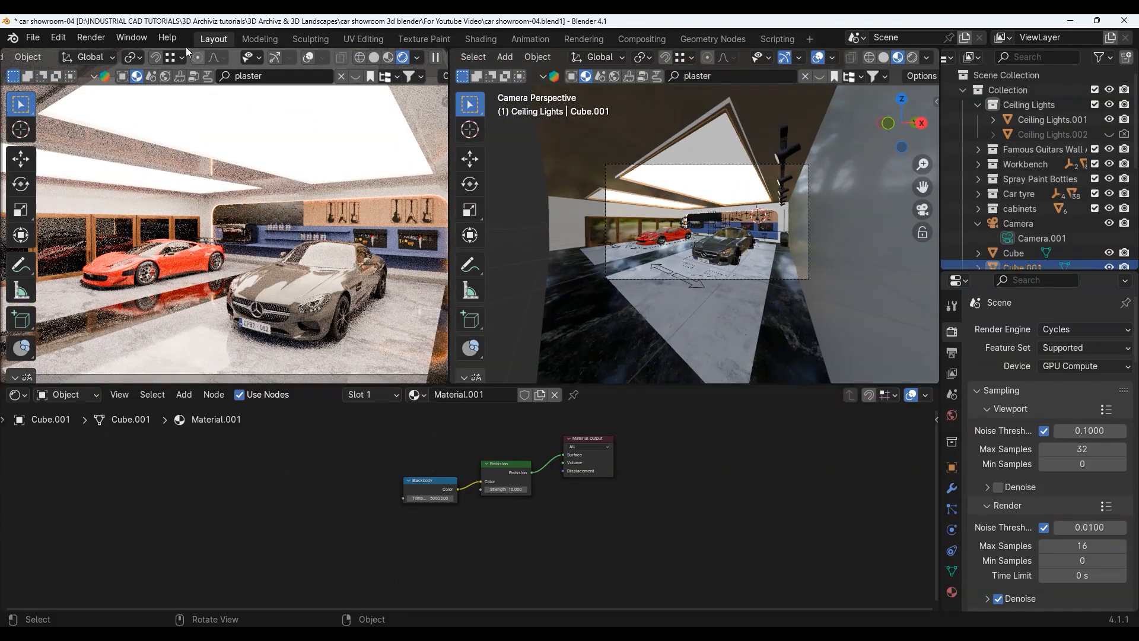
Step: Render the showroom from the camera as a still image without the Ceiling Lights.002 spotlights
click(83, 41)
click(94, 38)
scroll(706, 248, down, 1)
middle_drag(707, 248, 744, 255)
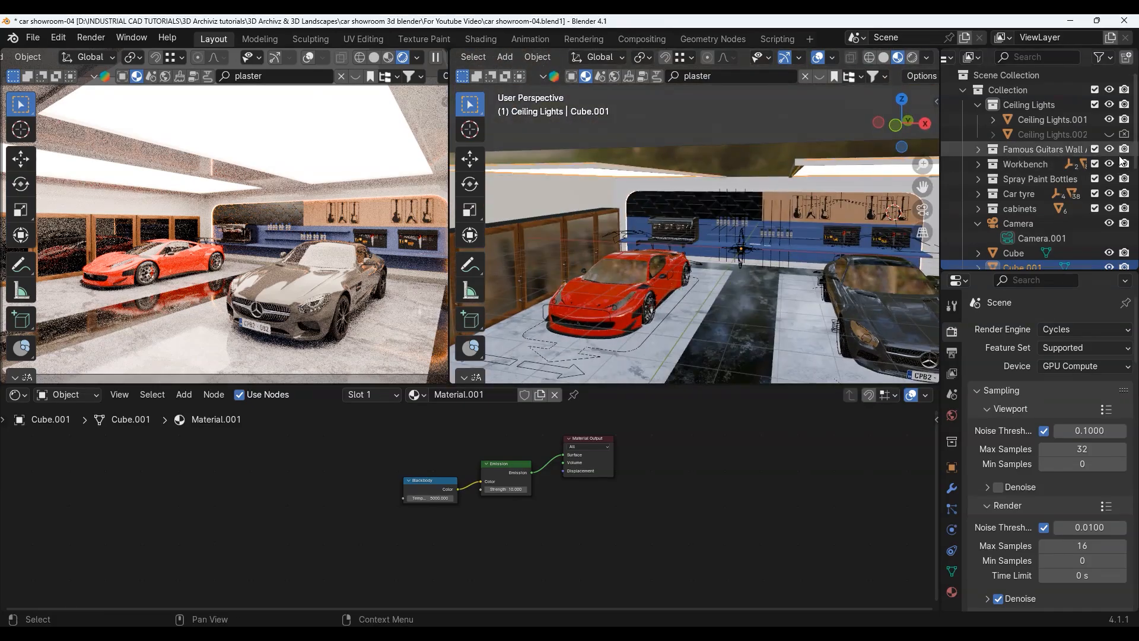
scroll(1112, 169, down, 4)
scroll(1113, 192, down, 2)
scroll(1113, 193, up, 6)
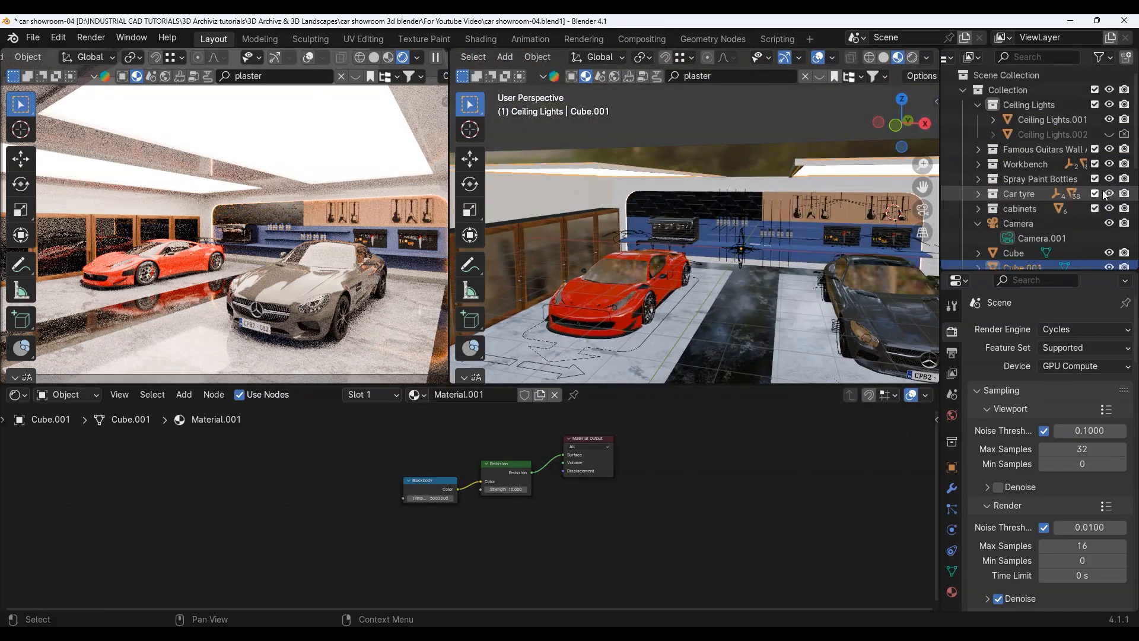
click(89, 38)
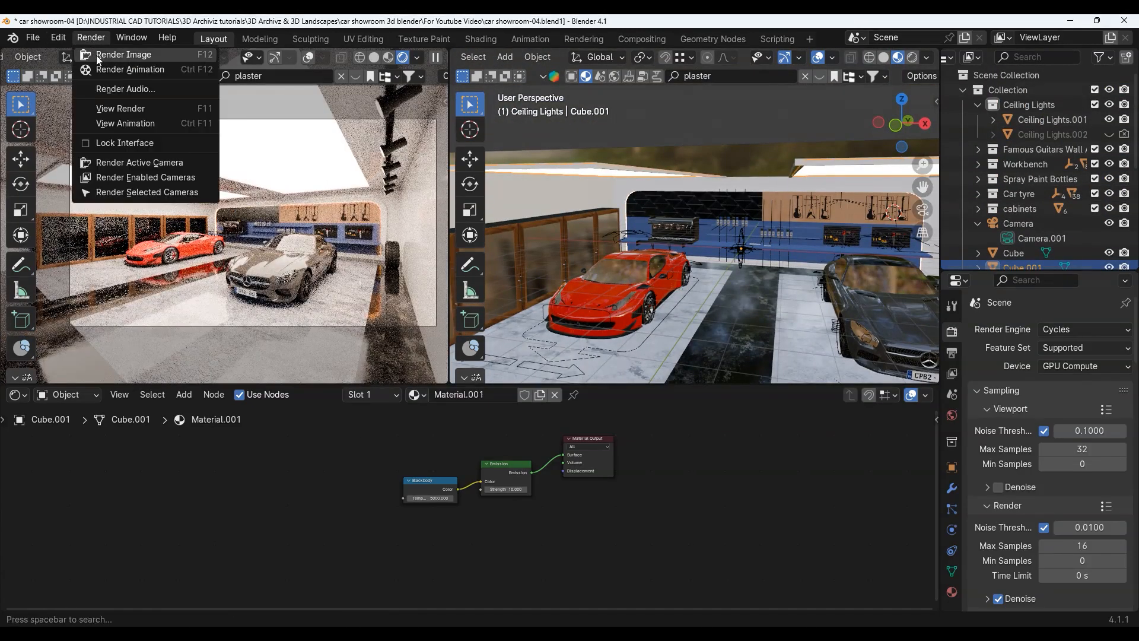
click(98, 52)
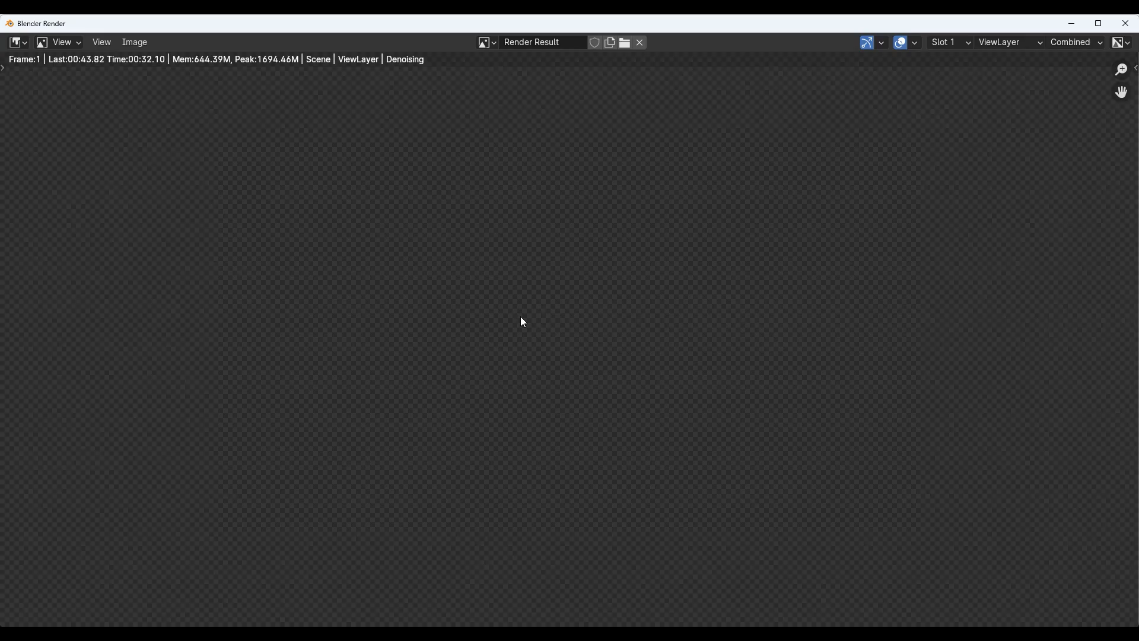
Step: Inspect the finished showroom render at different magnifications and close the render window
scroll(521, 319, down, 1)
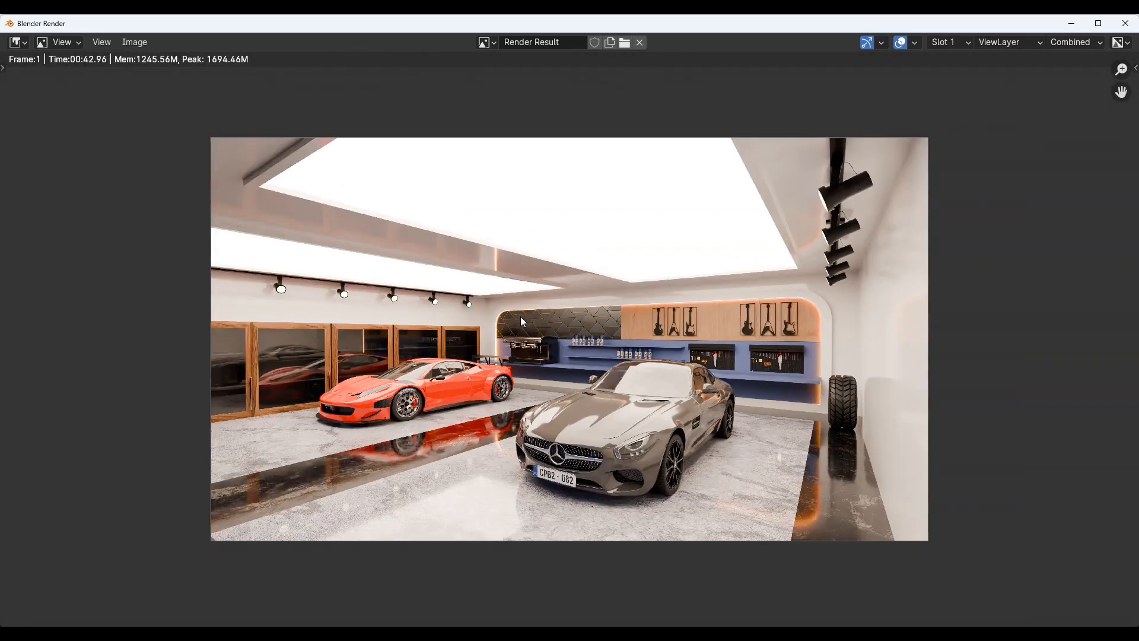
scroll(521, 319, up, 1)
scroll(522, 319, down, 2)
scroll(522, 319, up, 2)
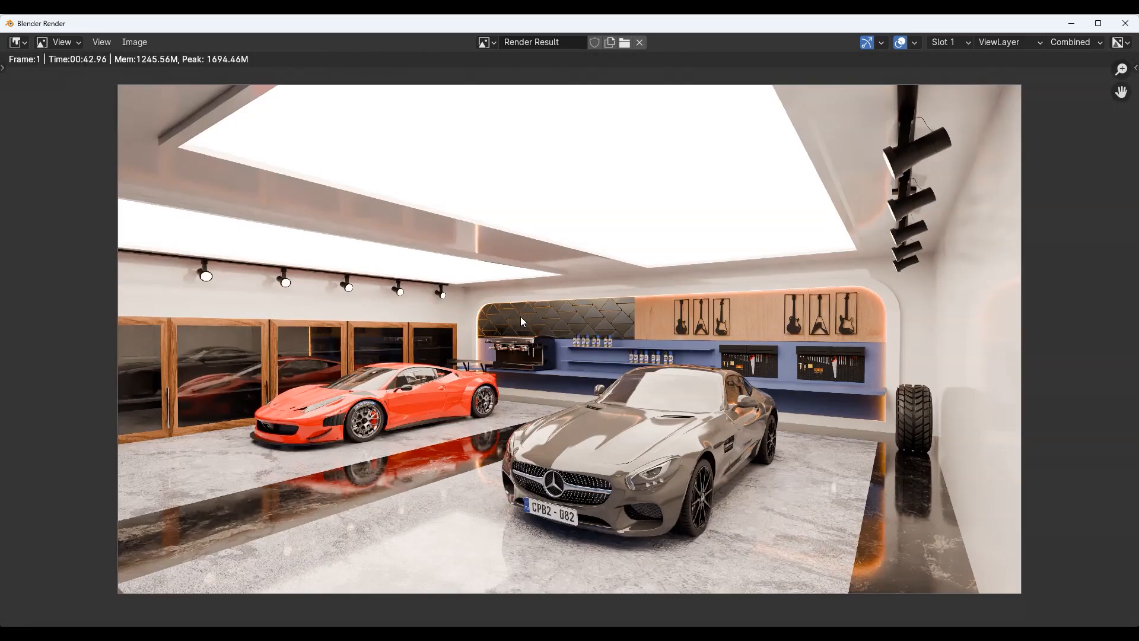
key(Escape)
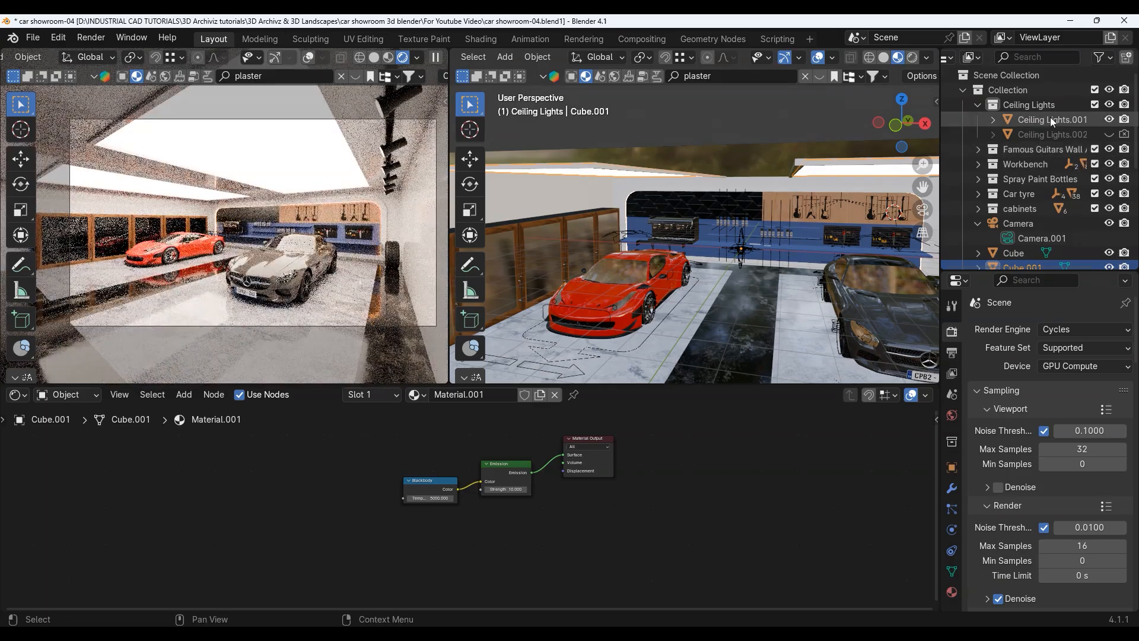
Step: Delete the hidden Ceiling Lights.002 object from the Ceiling Lights collection and check the showroom model
click(1063, 134)
key(Delete)
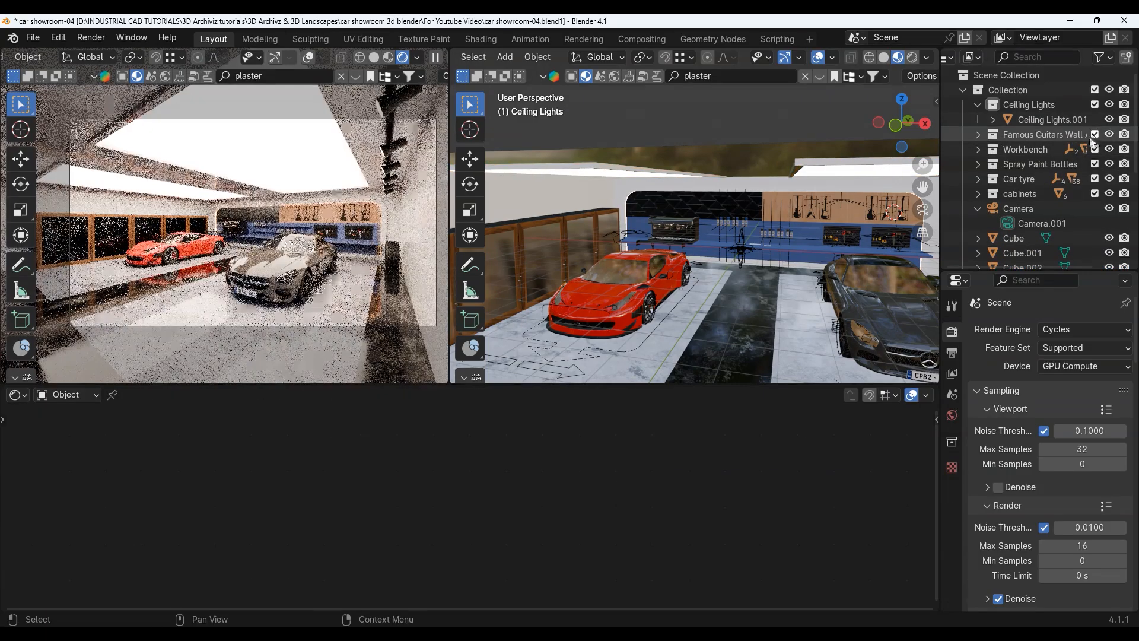
scroll(643, 273, down, 5)
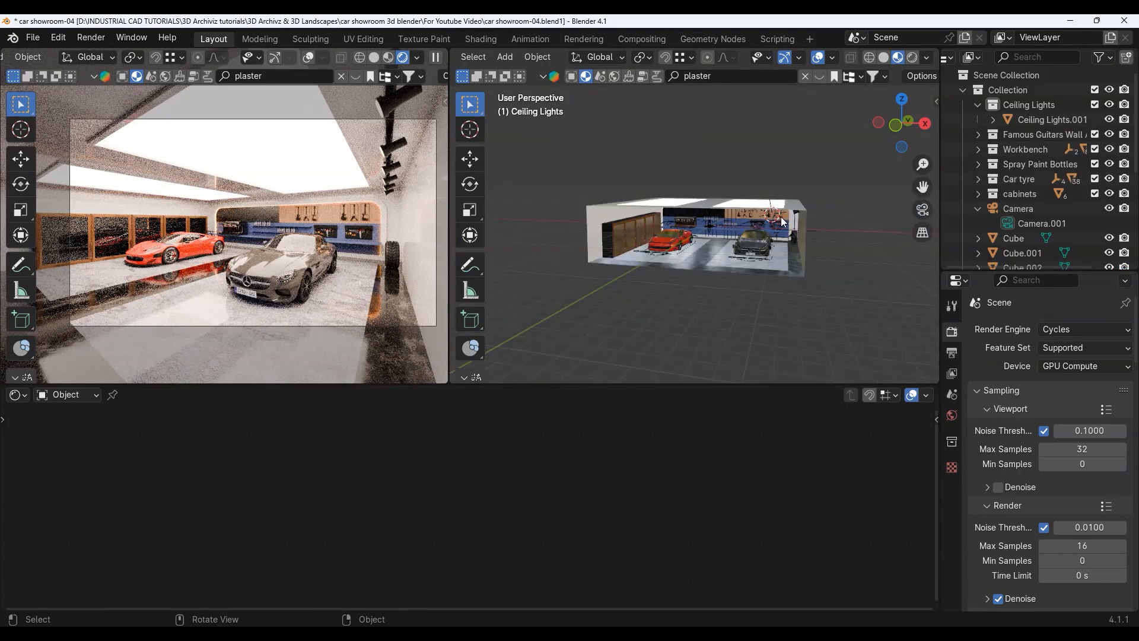
middle_drag(644, 273, 791, 213)
scroll(745, 207, up, 5)
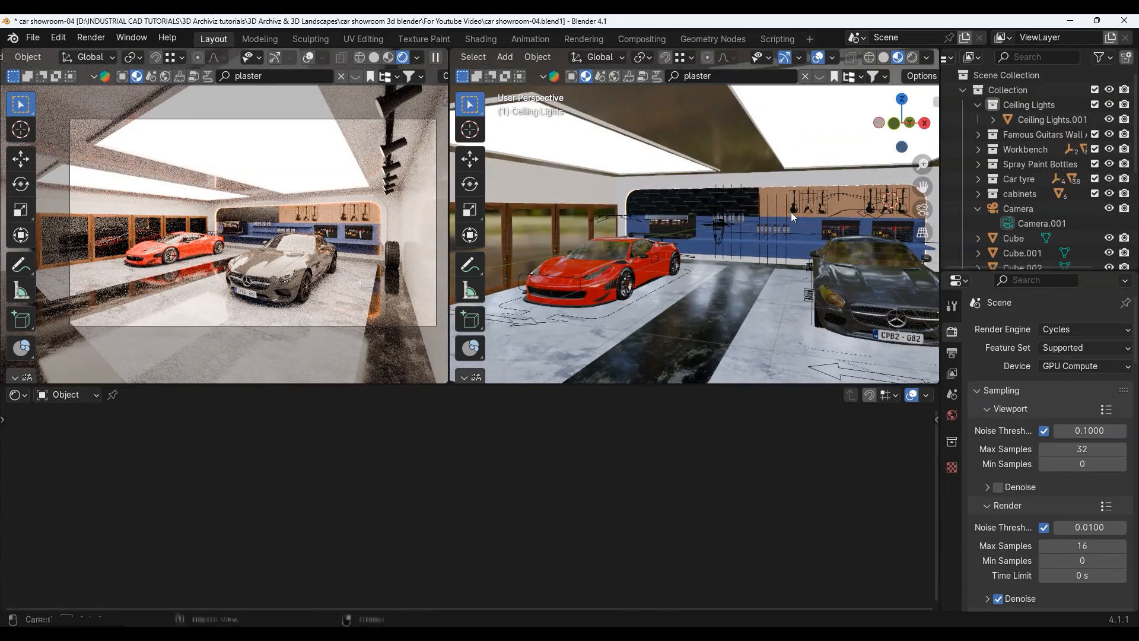
Step: Set the final render's Max Samples to 256 and bring up the Performance settings for memory and tiling
scroll(1067, 266, down, 4)
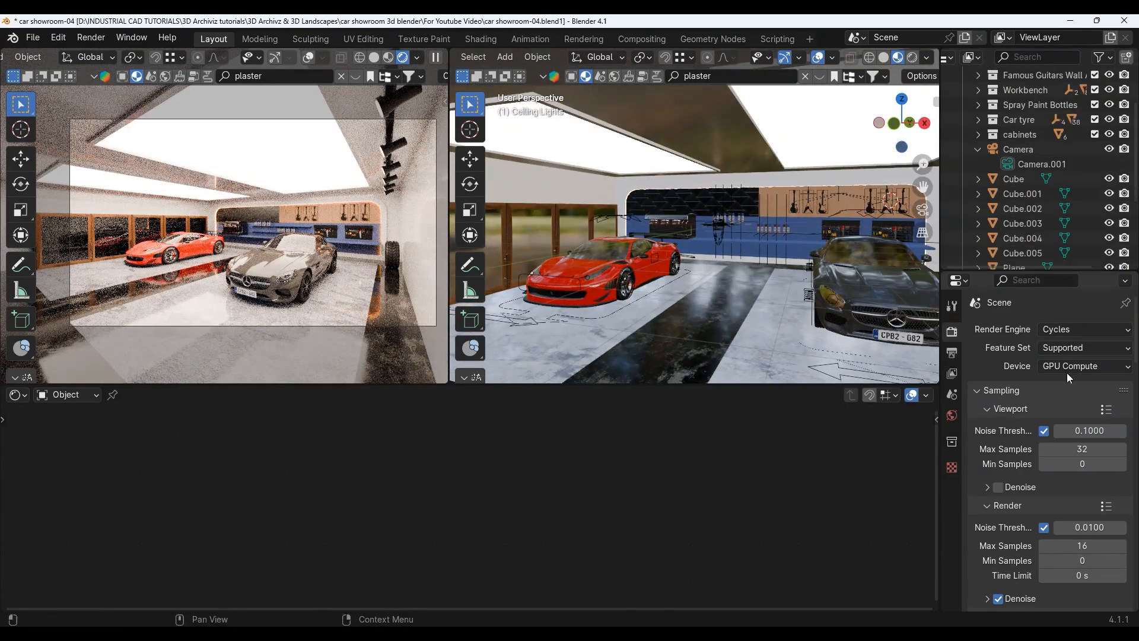
scroll(1072, 374, down, 2)
scroll(1074, 386, up, 2)
scroll(1071, 409, down, 2)
click(1083, 490)
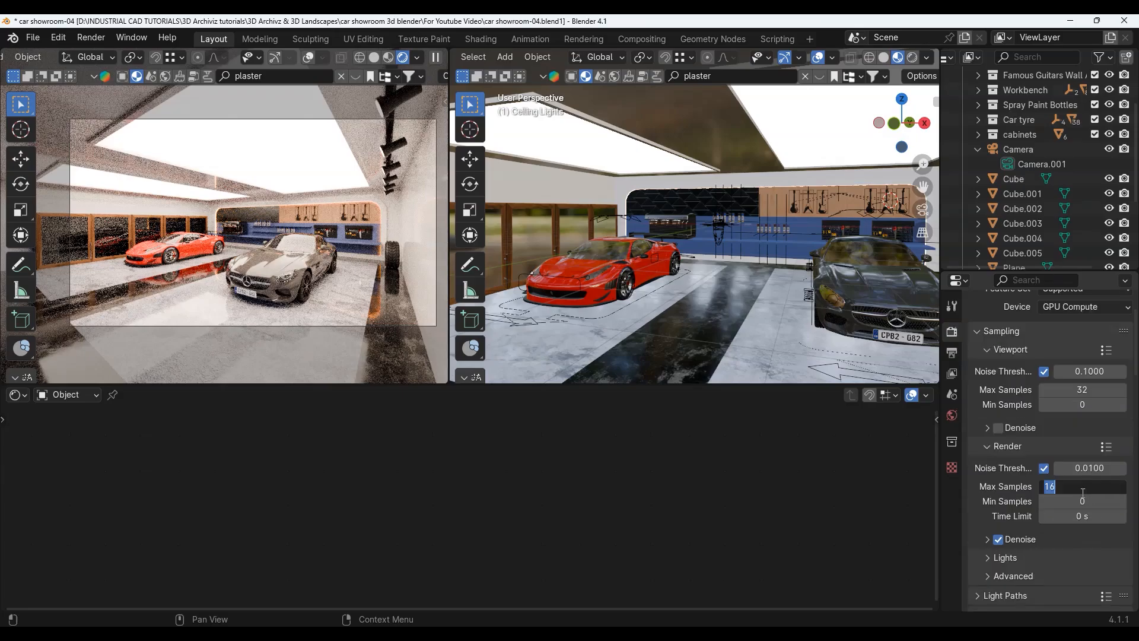
scroll(1017, 495, down, 15)
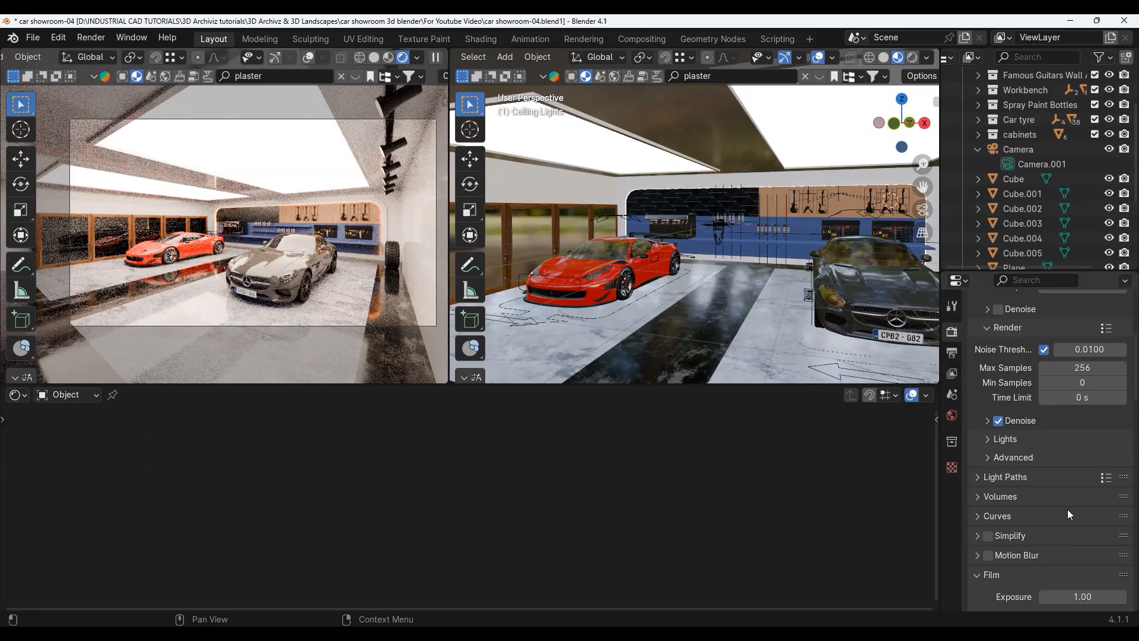
scroll(1061, 486, down, 15)
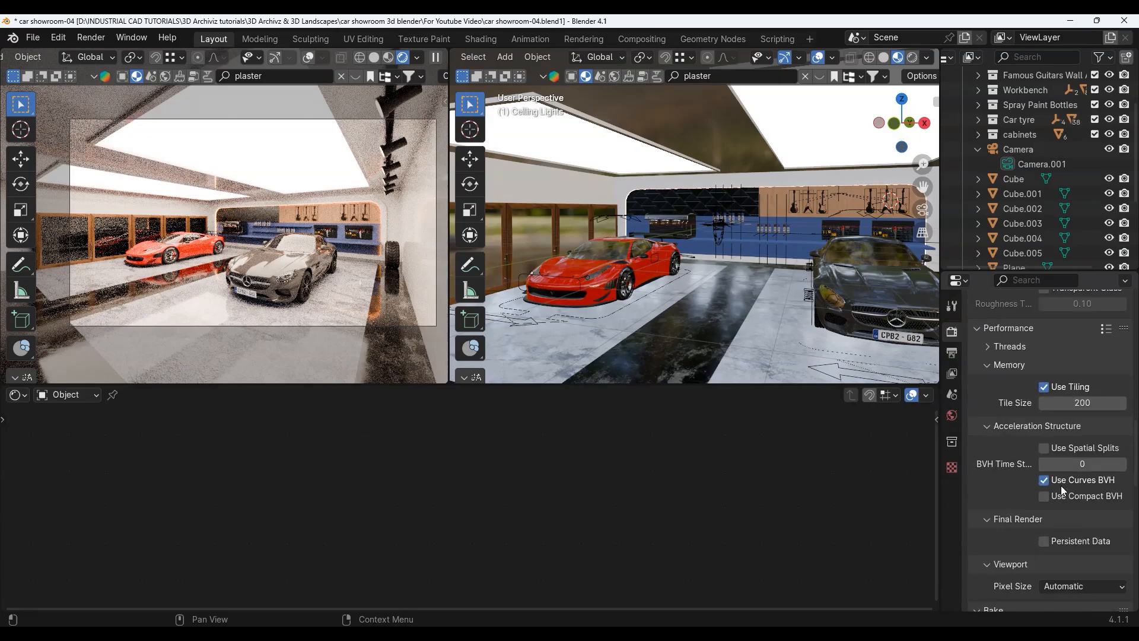